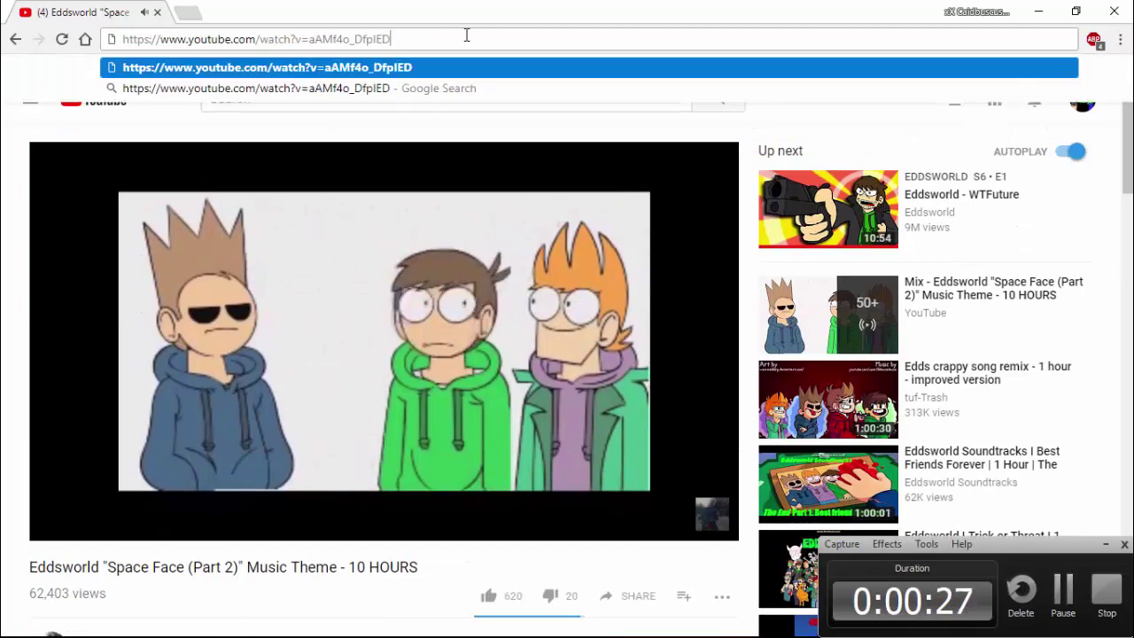
Search Google for "eddsworld legacy ost".
type("eddsworld")
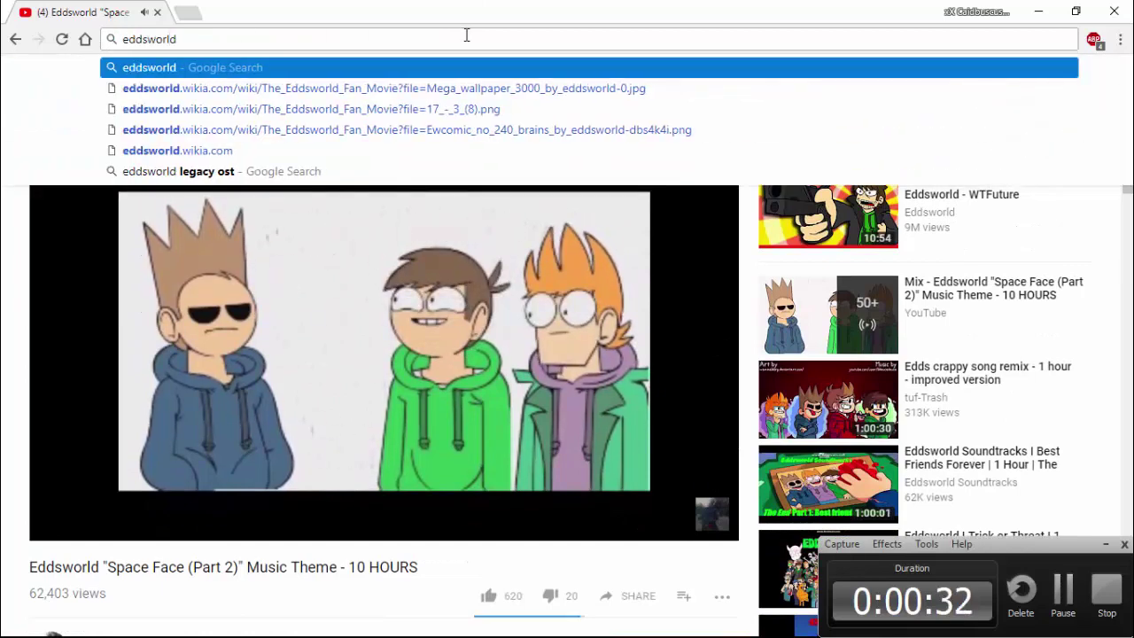
key("Down")
key("Down")
key("Down")
key("Down")
key("Down")
key("Return")
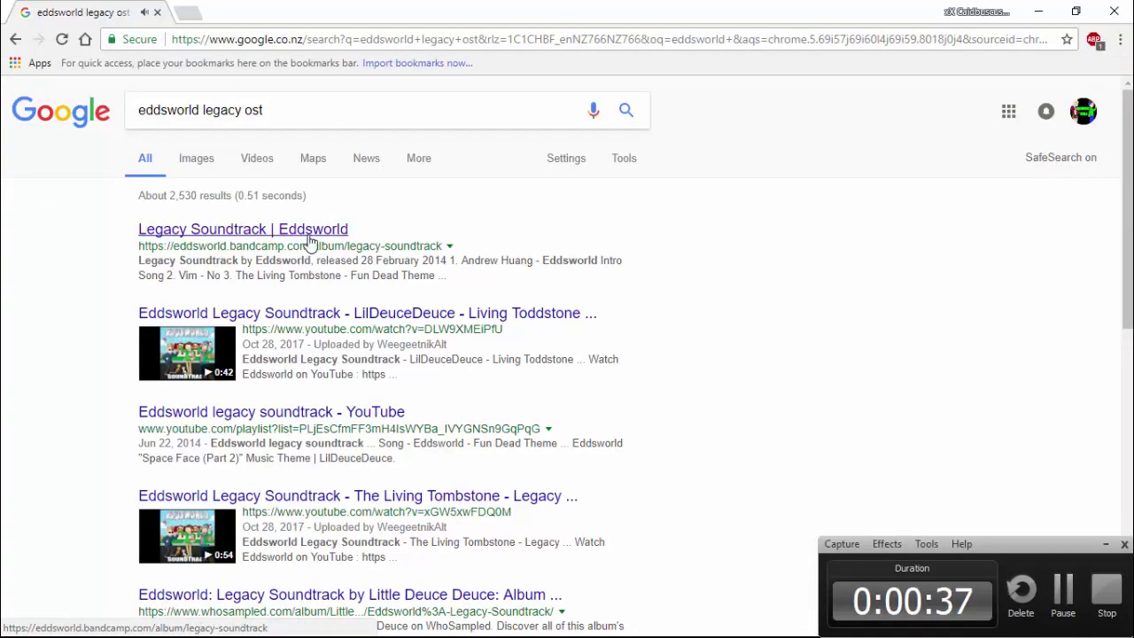
Play the first track of Eddsworld's Legacy Soundtrack album on Bandcamp, and switch back to Flash.
left_click(305, 229)
scroll(226, 380, "down", 6)
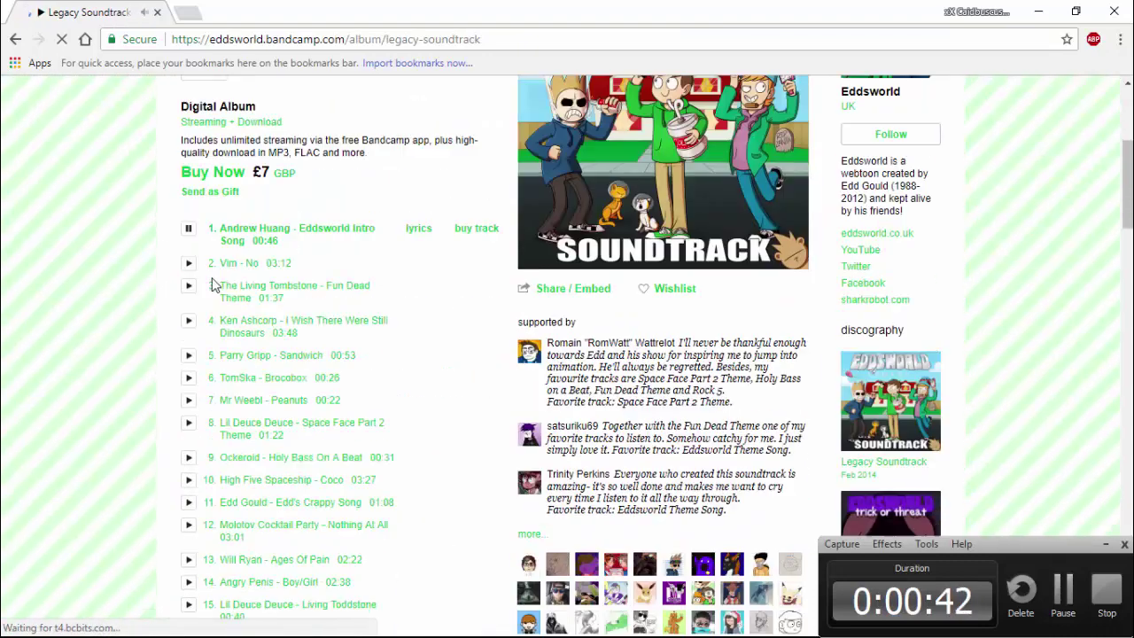
key("alt+Tab")
scroll(559, 334, "up", 3)
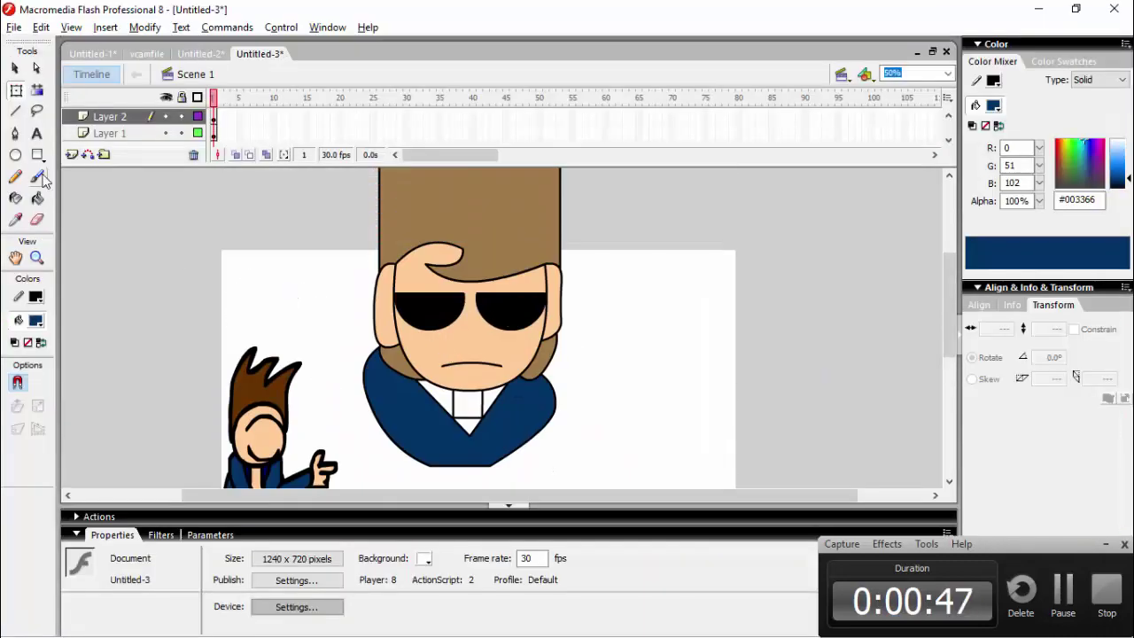
Write the text "HELLO EVERYONE YES i DREW BOTH OF THE TOMS" below the stage.
left_click(37, 133)
scroll(398, 408, "down", 7)
left_click(379, 318)
type("HELLO EVERYONE")
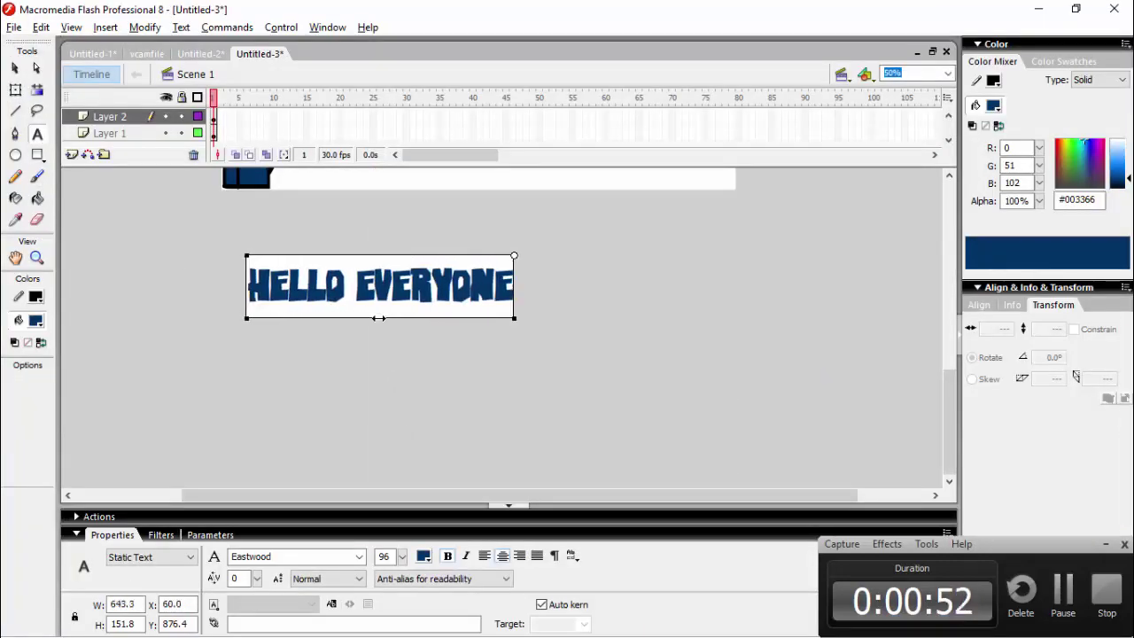
type(" YES i DREW B")
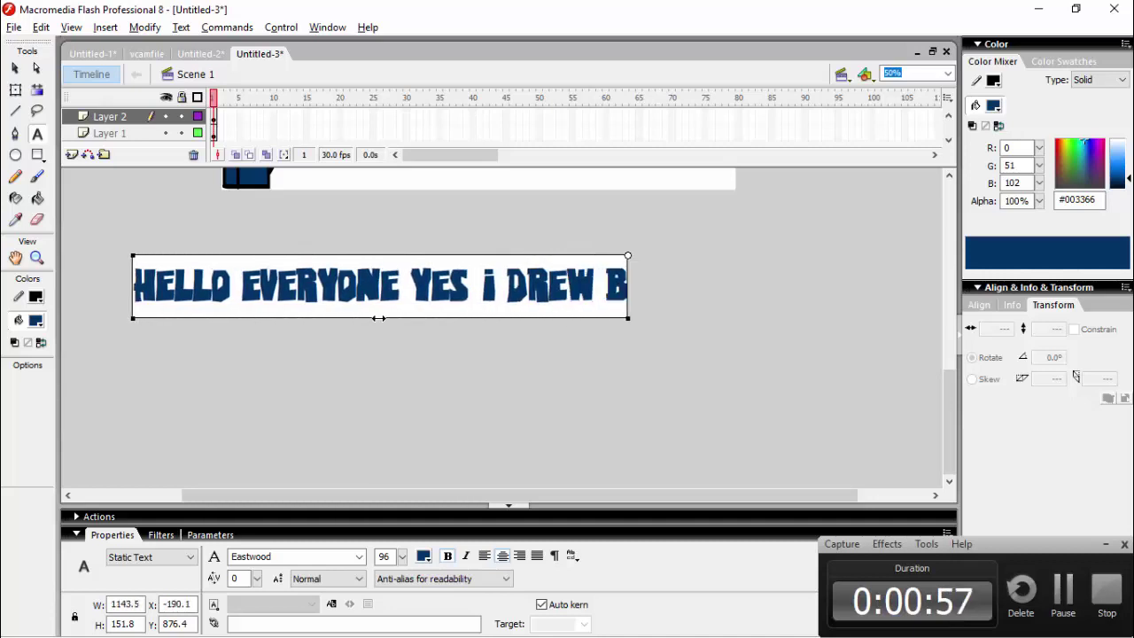
type("OTH OF THE TOMS")
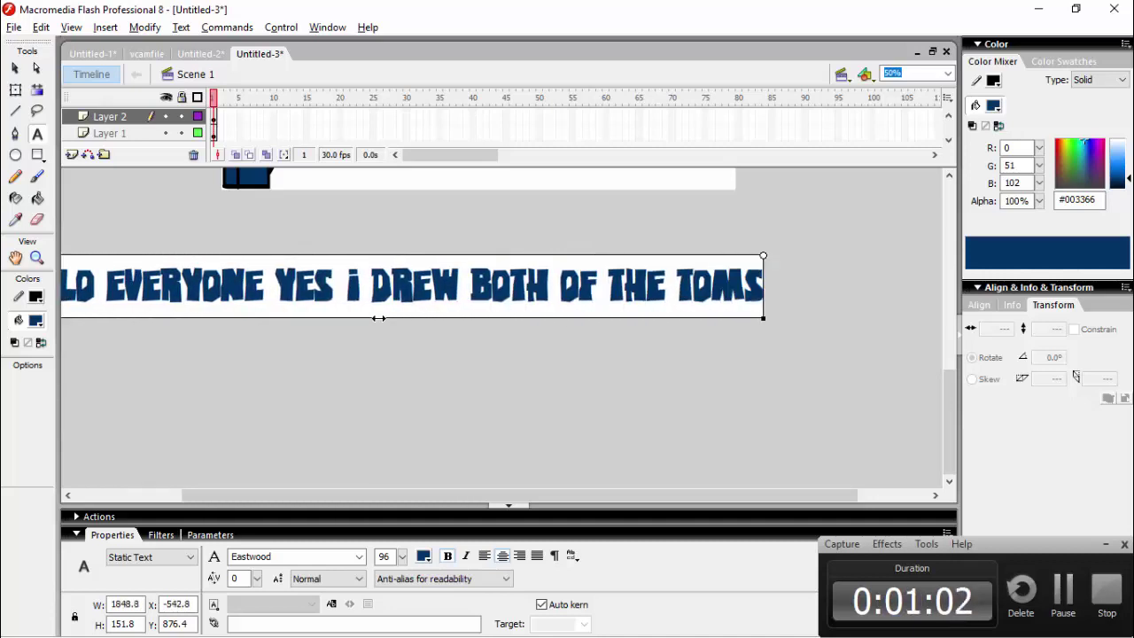
Remove the greeting text below the stage, keeping the small pointing character in its place.
key("BackSpace")
key("BackSpace")
key("BackSpace")
key("BackSpace")
key("BackSpace")
scroll(379, 319, "up", 3)
left_click(15, 90)
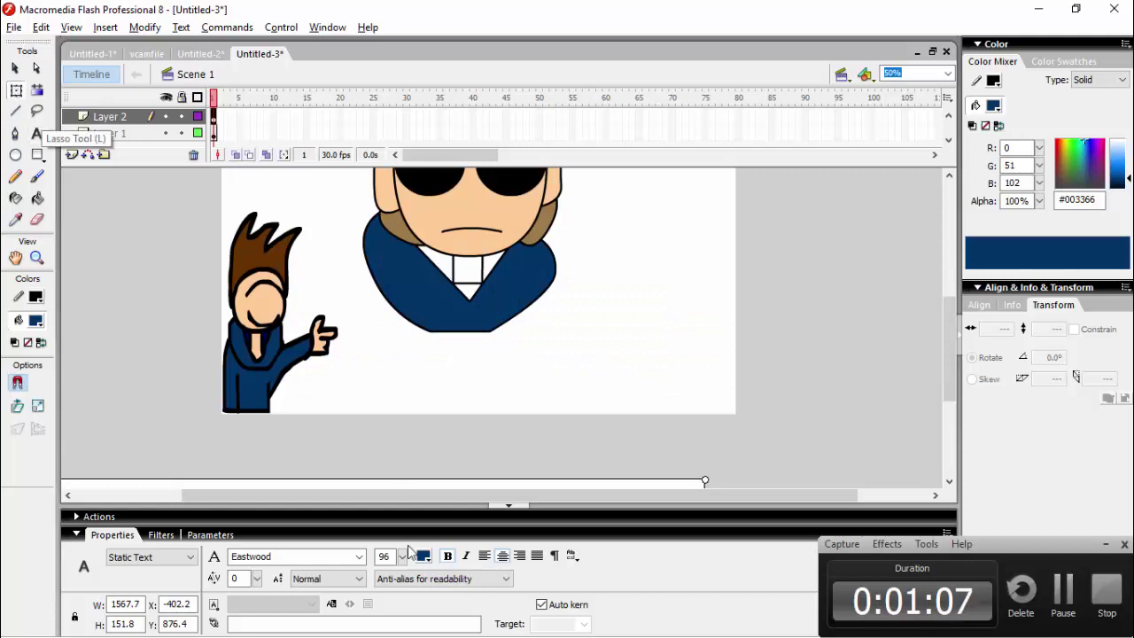
left_click(296, 332)
left_click_drag(257, 388, 399, 387)
left_click_drag(379, 388, 241, 389)
left_click(399, 376)
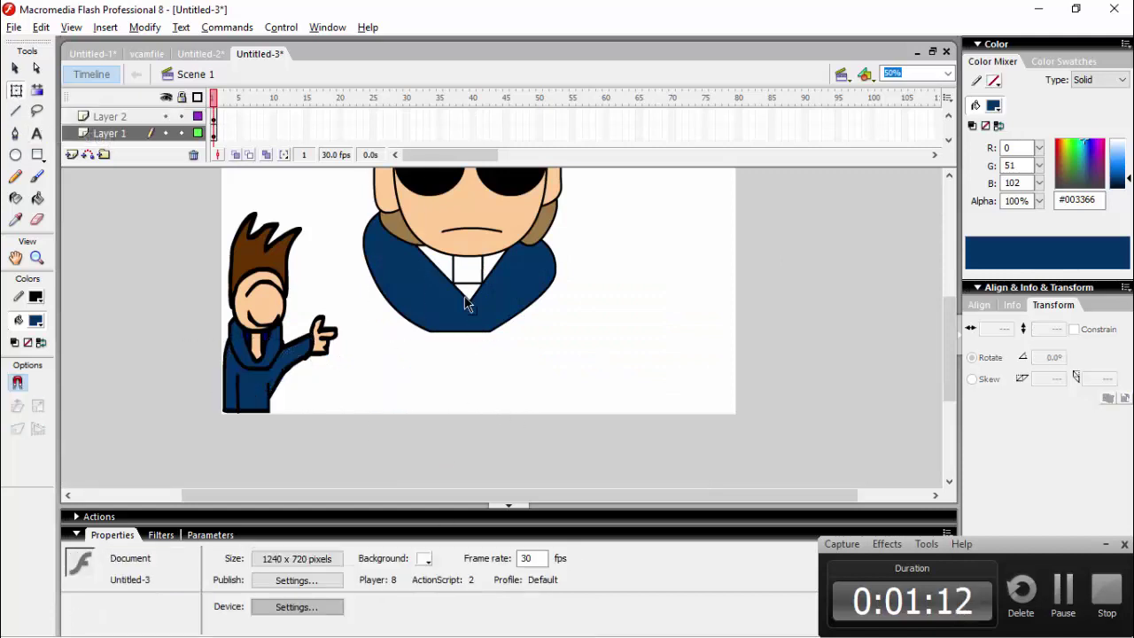
Fill the large character's white neck with the skin colour #FFCC99.
left_click(467, 303)
scroll(485, 305, "up", 1)
left_click(487, 310)
left_click(36, 320)
left_click(35, 320)
key("k")
left_click(475, 342)
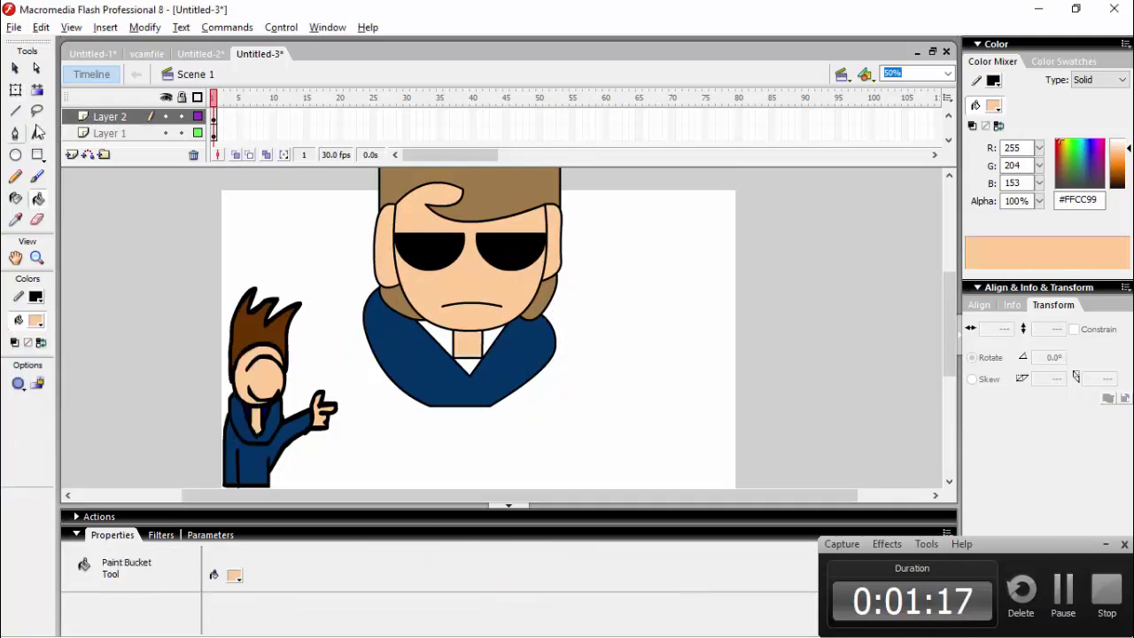
Write "i WiLL BE DRAWiNG THE EDDSWORLD CAST" in green #00CC00 text at the stage's lower edge.
left_click(37, 134)
scroll(399, 381, "down", 3)
left_click(424, 556)
left_click(503, 413)
left_click(400, 368)
type("i wiLL BE D")
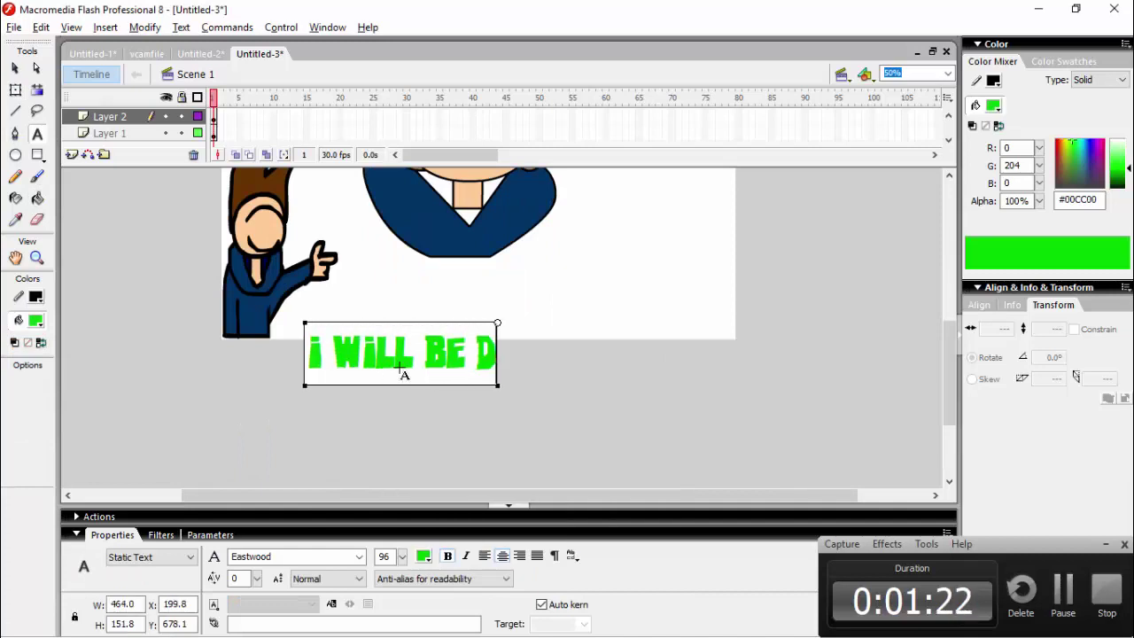
type("RAWING THE EDDSWORLD CAST")
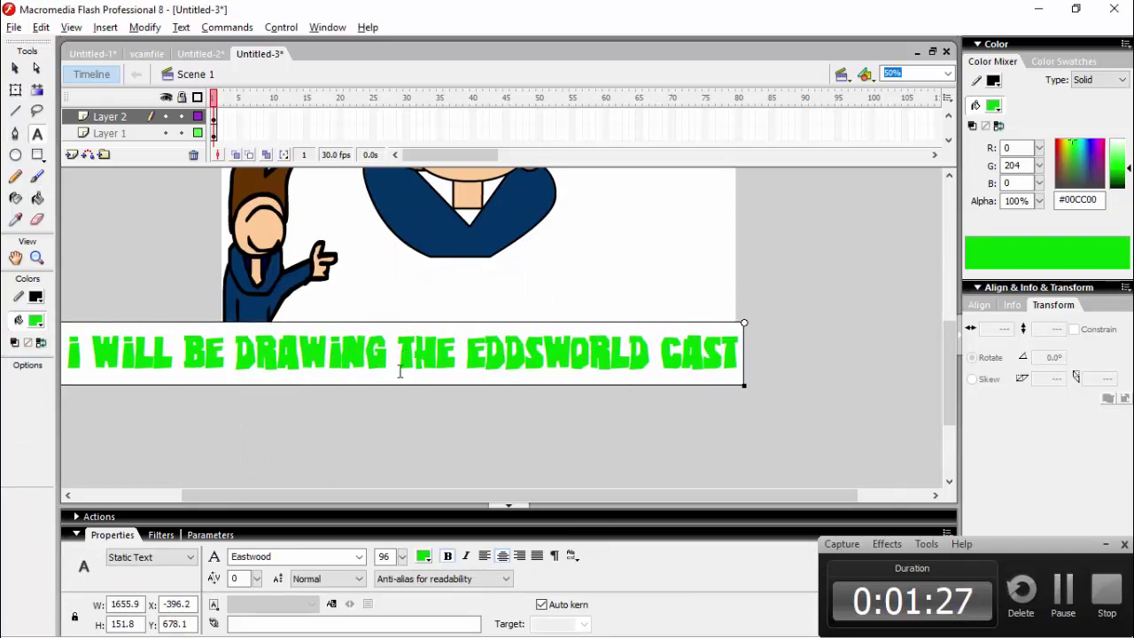
Append "TORD iNCLUDED" in red #FF0000 to the green message.
left_click(423, 556)
left_click(435, 492)
left_click(425, 434)
left_click(423, 556)
left_click(435, 480)
left_click(704, 358)
left_click(749, 359)
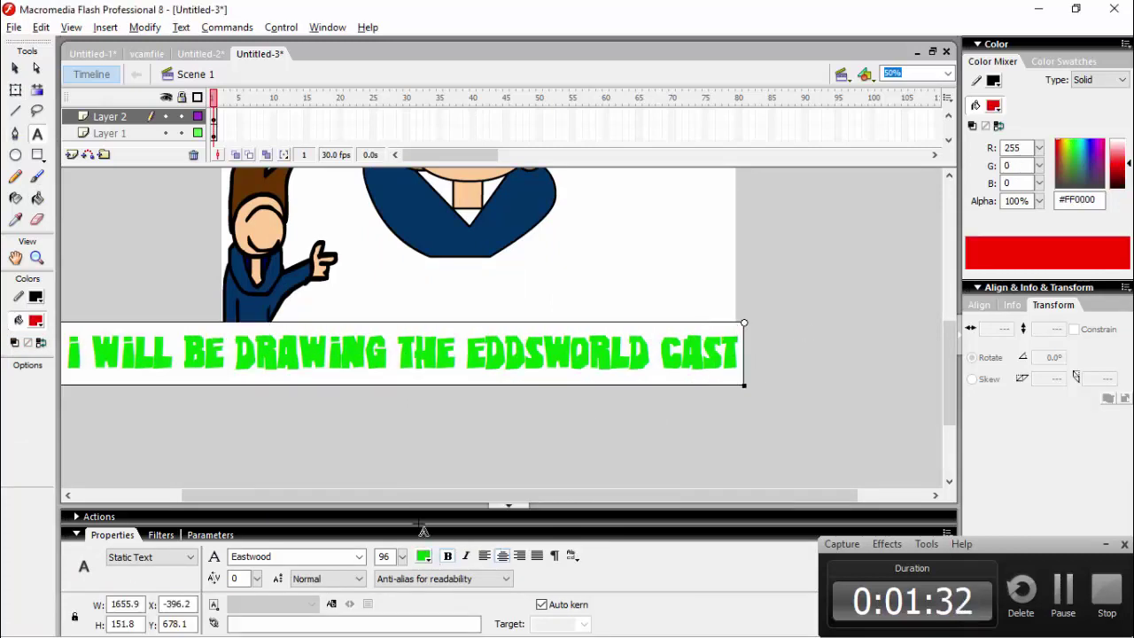
left_click(423, 557)
left_click(434, 481)
type("TDF")
key("BackSpace")
key("BackSpace")
type("ORD INCLUDED")
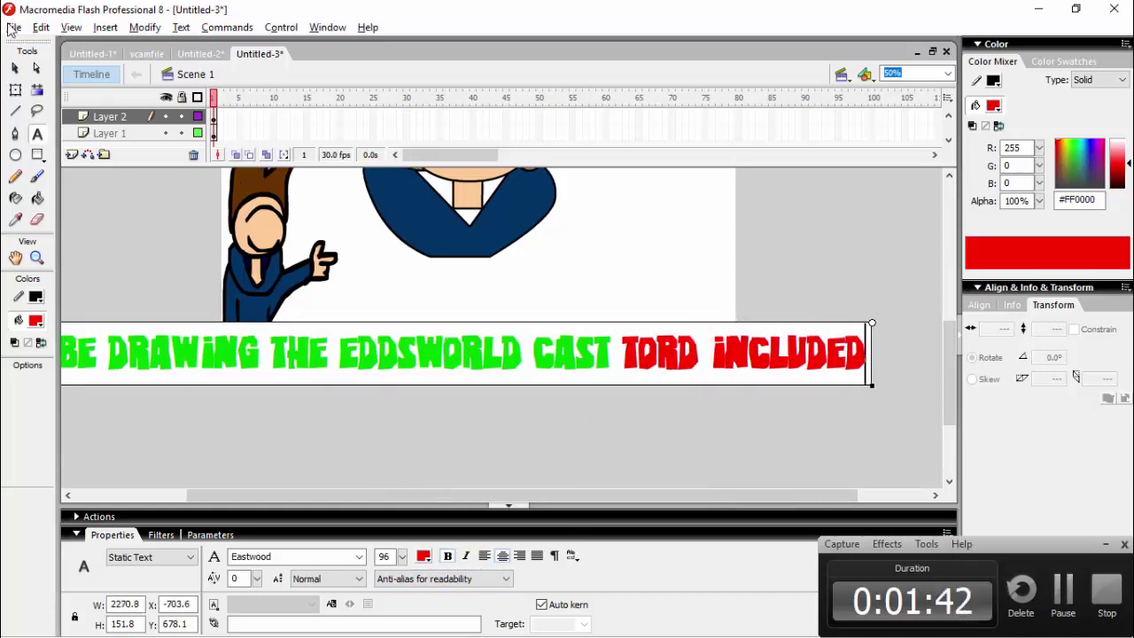
Delete the green and red message and the small pointing character.
left_click(15, 68)
key("Delete")
scroll(301, 496, "up", 3)
left_click_drag(161, 281, 347, 498)
key("Delete")
Set the fill colour to #003366 and draw the left arm's outer outline as a curve from the hood downward.
left_click(36, 321)
left_click(53, 398)
key("n")
scroll(243, 302, "down", 2)
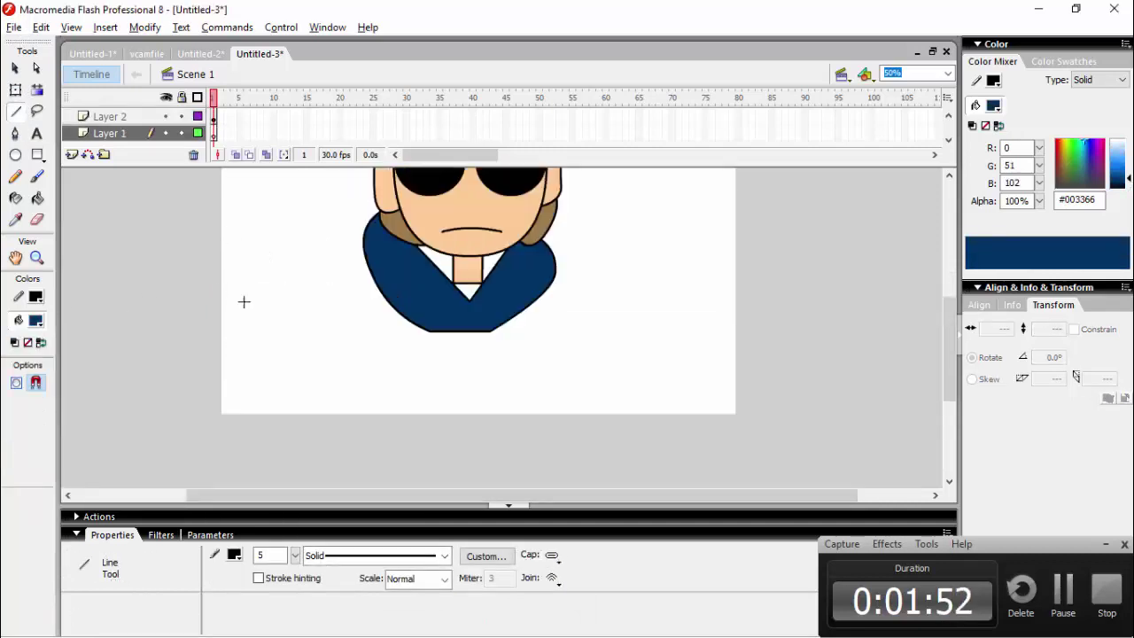
left_click_drag(310, 441, 328, 471)
key("v")
mouse_move(348, 356)
left_mouse_down()
mouse_move(319, 356)
mouse_move(328, 324)
left_mouse_up()
left_click_drag(328, 473, 311, 471)
key("n")
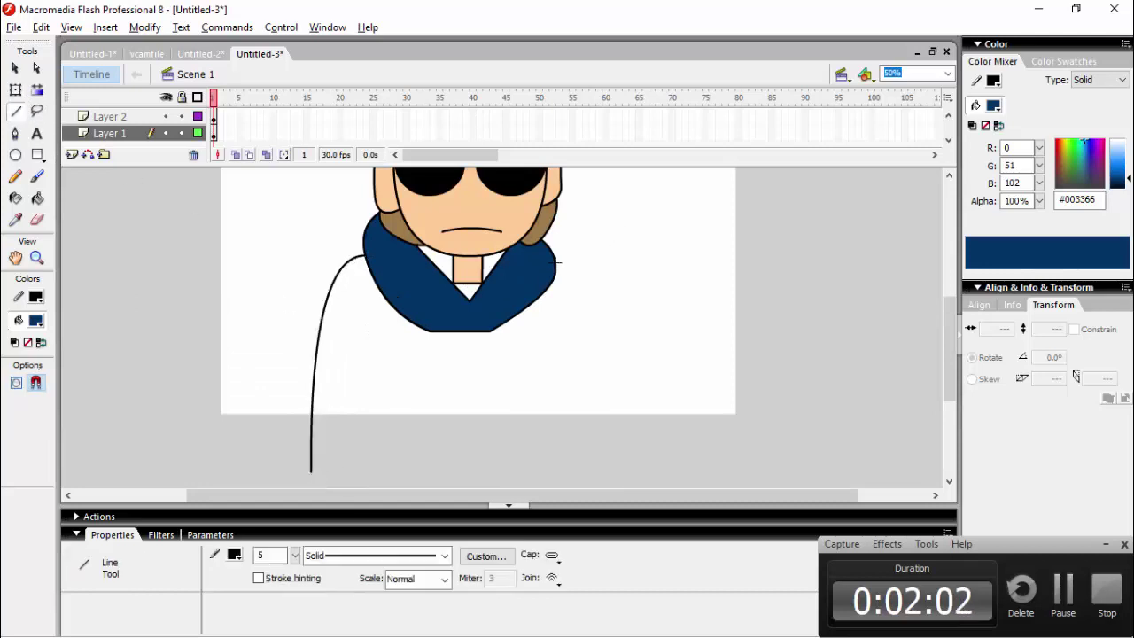
Draw the right arm's outer outline from the hood downward and bend it into a rounded shoulder.
left_click_drag(557, 262, 653, 487)
key("v")
left_click_drag(589, 290, 576, 220)
scroll(601, 256, "down", 2)
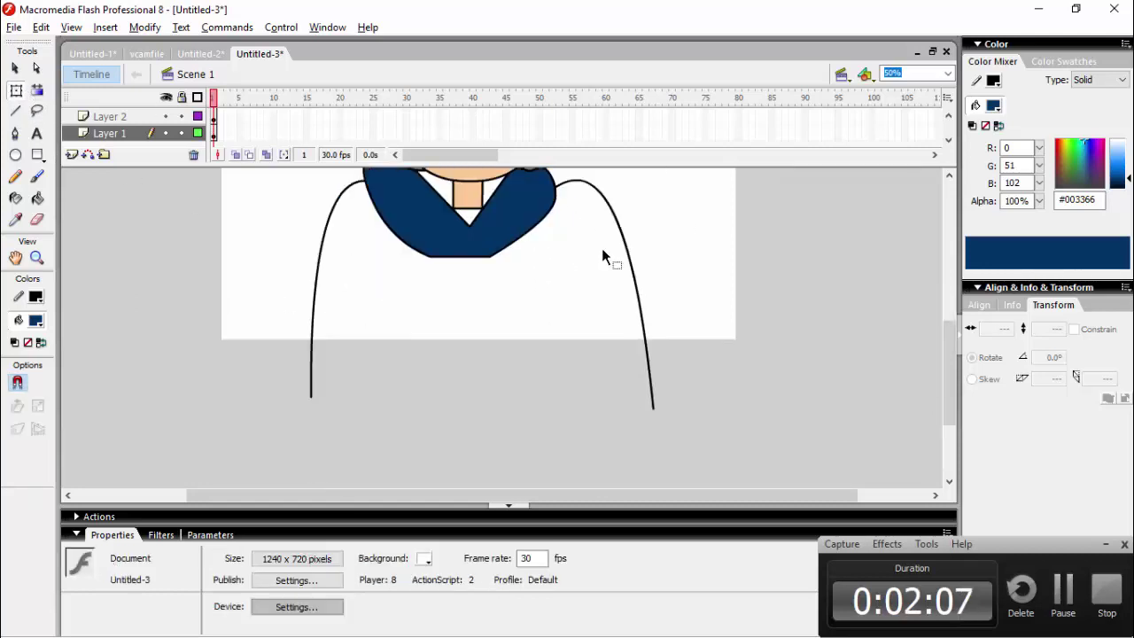
left_click_drag(640, 330, 648, 342)
Draw straight inner edges and bottom hems for both sleeves.
left_click(15, 111)
mouse_move(548, 268)
left_mouse_down()
mouse_move(560, 408)
mouse_move(653, 408)
left_mouse_up()
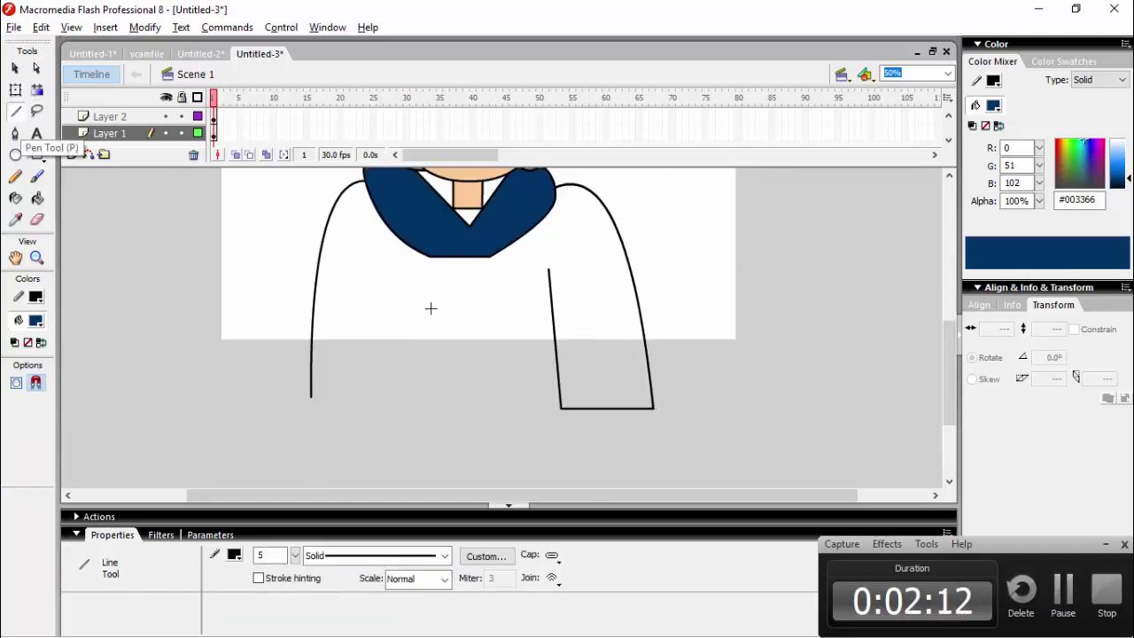
left_click_drag(388, 406, 385, 406)
mouse_move(385, 406)
left_mouse_down()
mouse_move(311, 396)
mouse_move(313, 406)
left_mouse_up()
key("v")
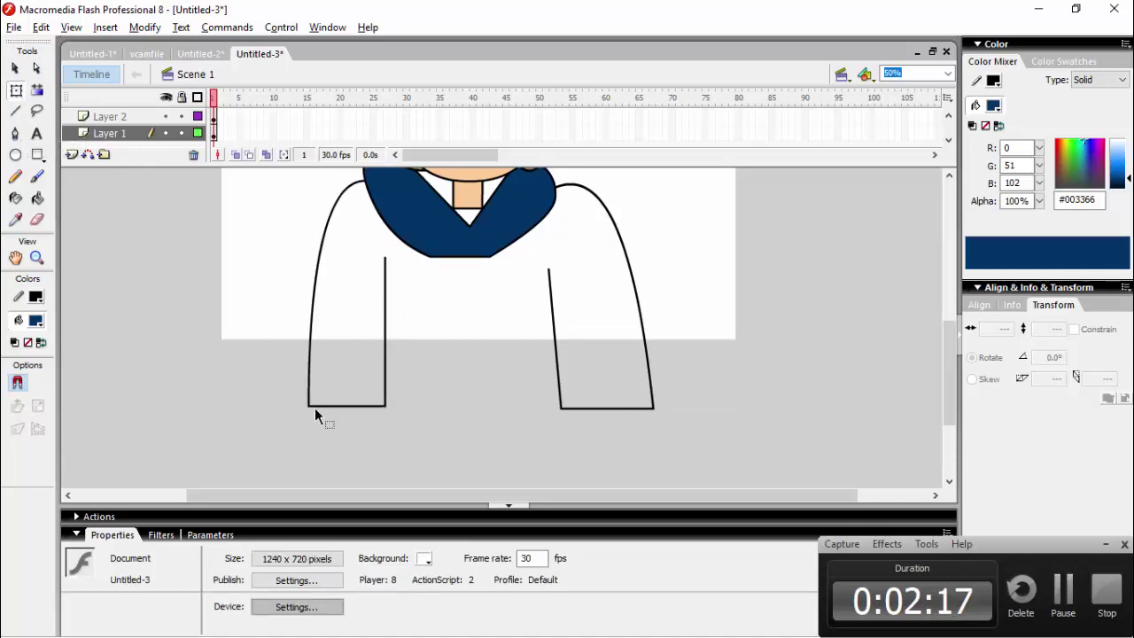
Switch to the browser to play track 10, "High Five Spaceship - Coco", and return to Flash.
key("alt+Tab")
scroll(182, 156, "down", 1)
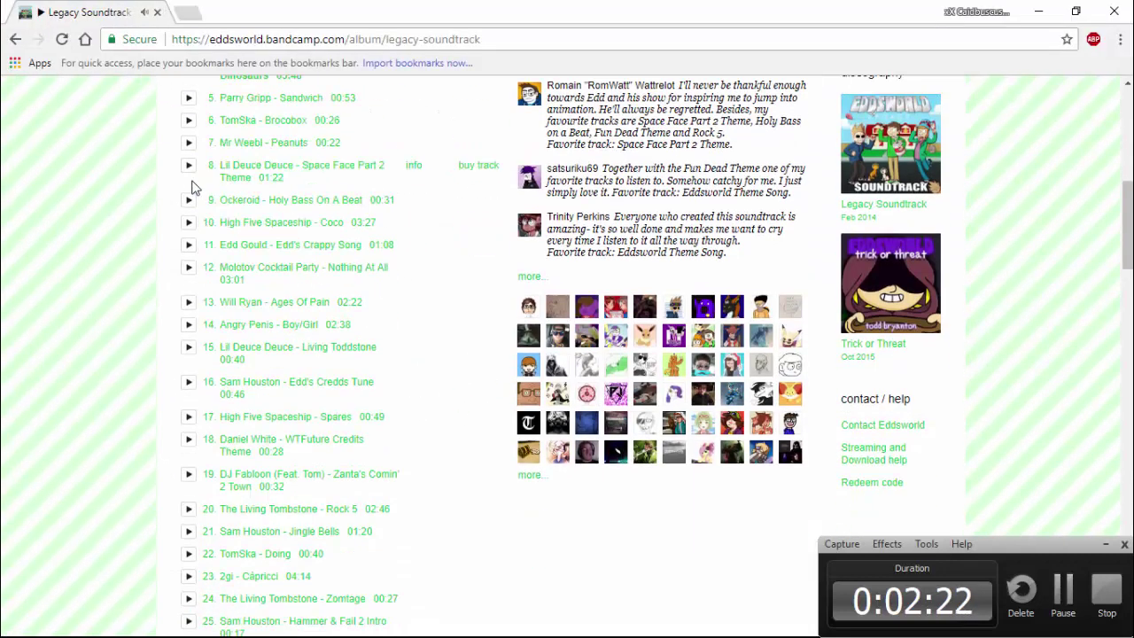
left_click(189, 223)
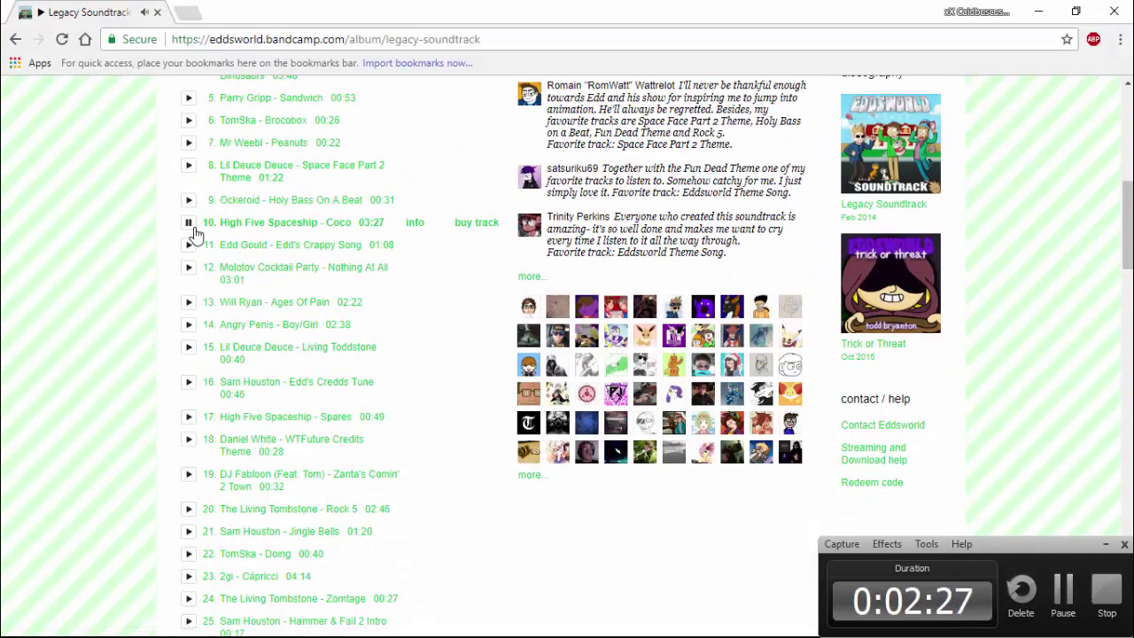
scroll(311, 304, "up", 2)
key("alt+Tab")
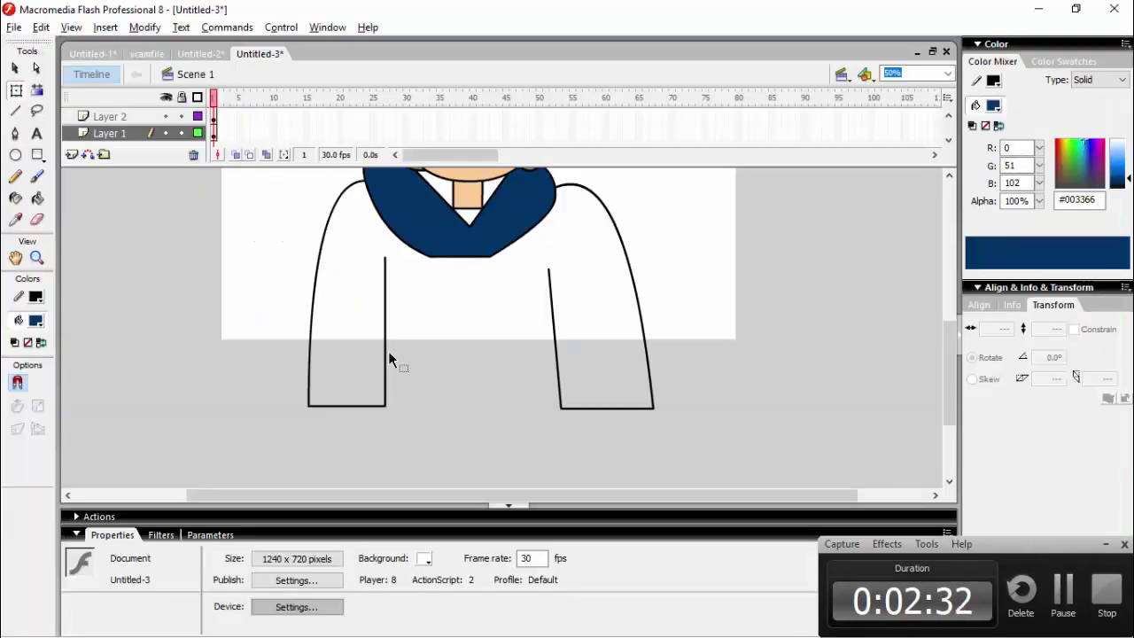
Bend the left sleeve's inner edge into a curve and lengthen the sleeve by lowering its hem.
double_click(386, 352)
left_click(428, 355)
left_click_drag(385, 405, 395, 406)
left_click_drag(386, 260, 396, 259)
left_click_drag(395, 406, 395, 440)
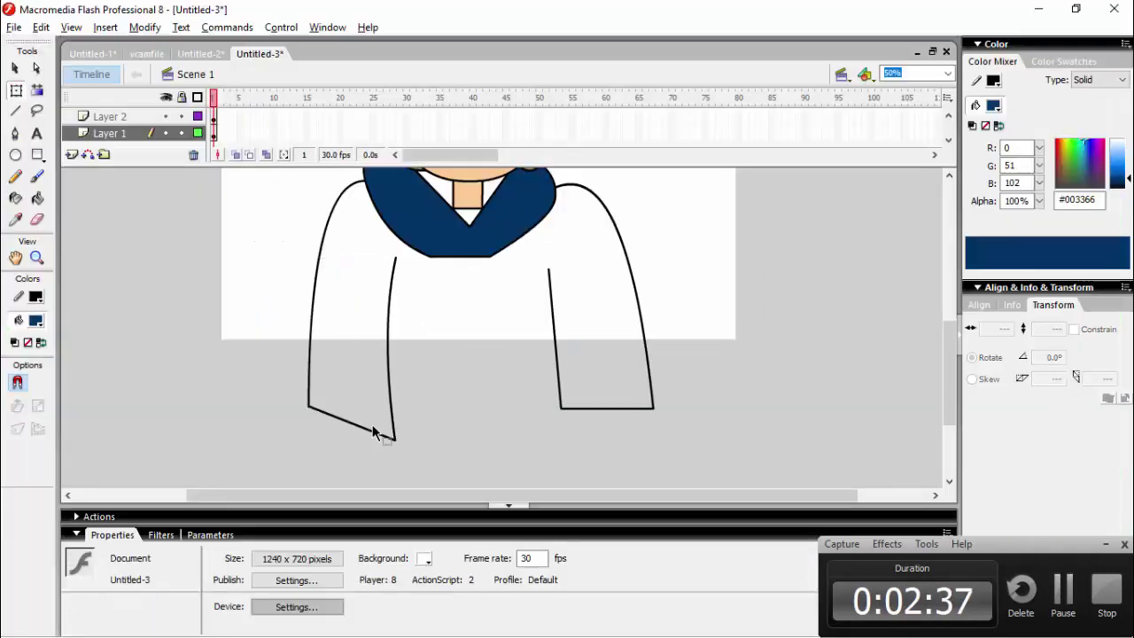
left_click_drag(311, 440, 308, 440)
Lengthen the right sleeve and bend its inner edge inward, flaring it at the hem.
left_click_drag(560, 409, 560, 460)
left_click_drag(654, 408, 656, 461)
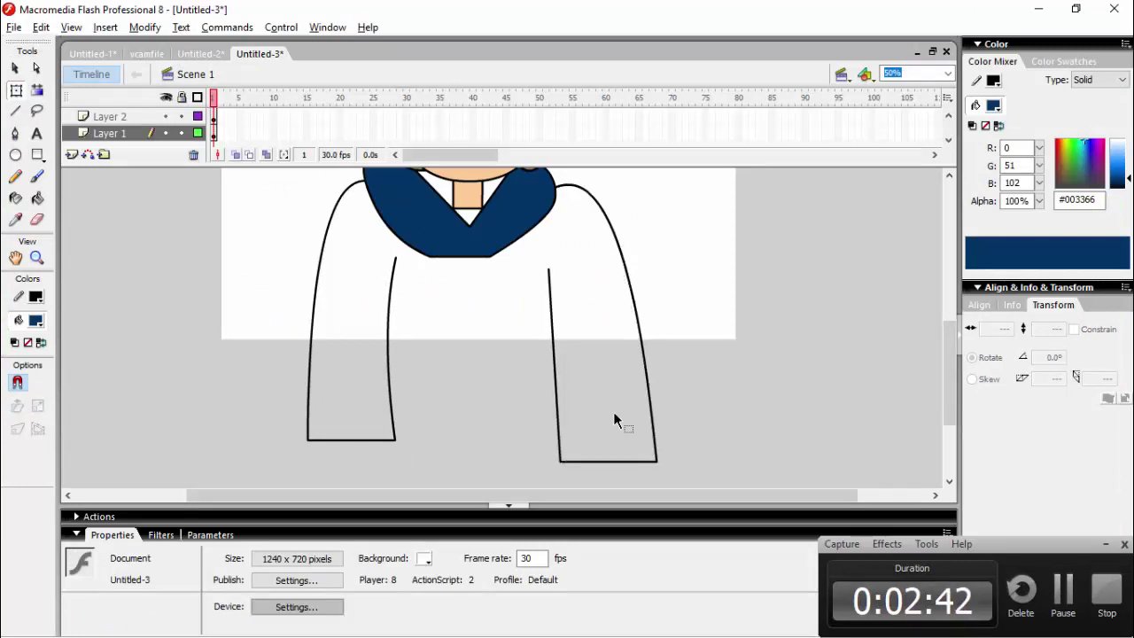
left_click_drag(551, 432, 549, 453)
left_click_drag(552, 421, 561, 420)
left_click_drag(657, 460, 654, 452)
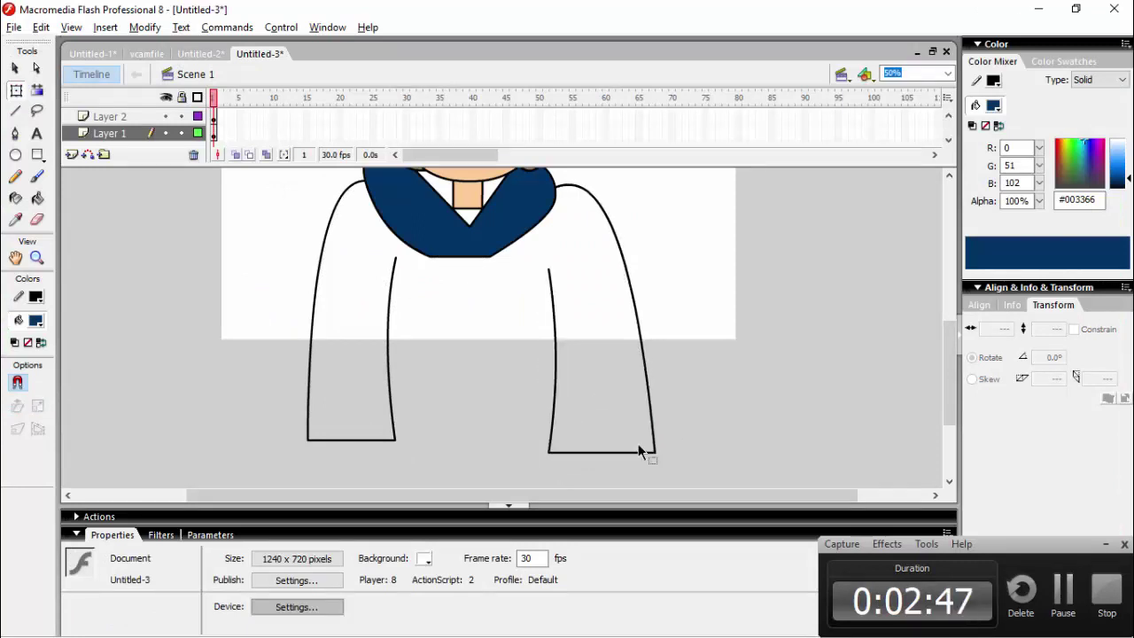
Move the arm outlines from Layer 1 to Layer 2 and position them against the hood.
left_click(16, 111)
key("ctrl+z")
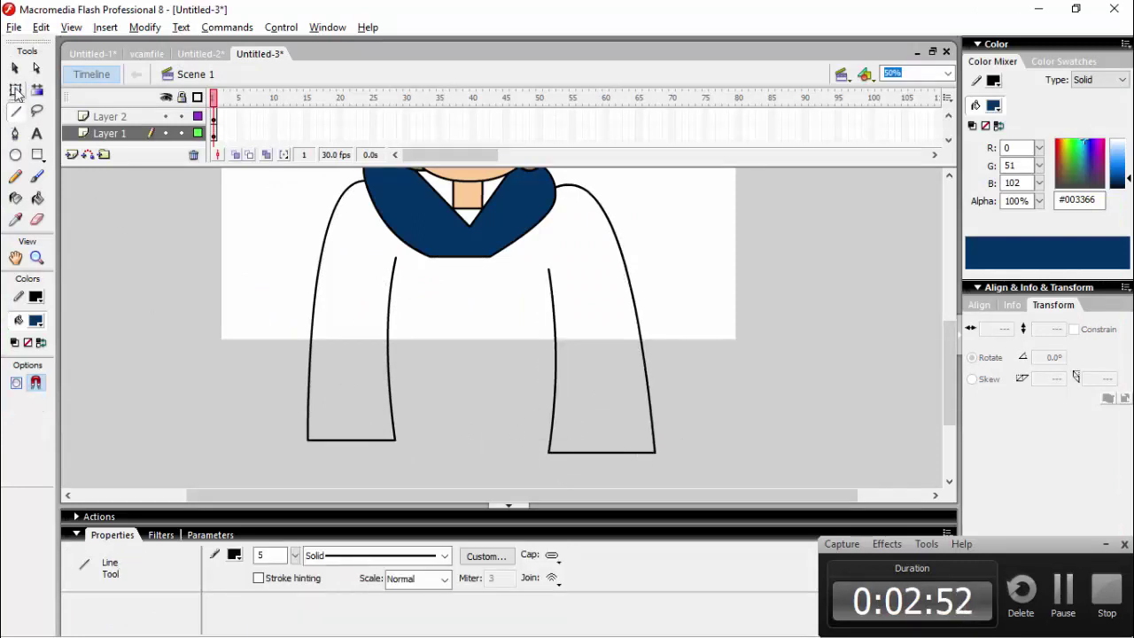
left_click(124, 117)
left_click(117, 133)
key("ctrl+x")
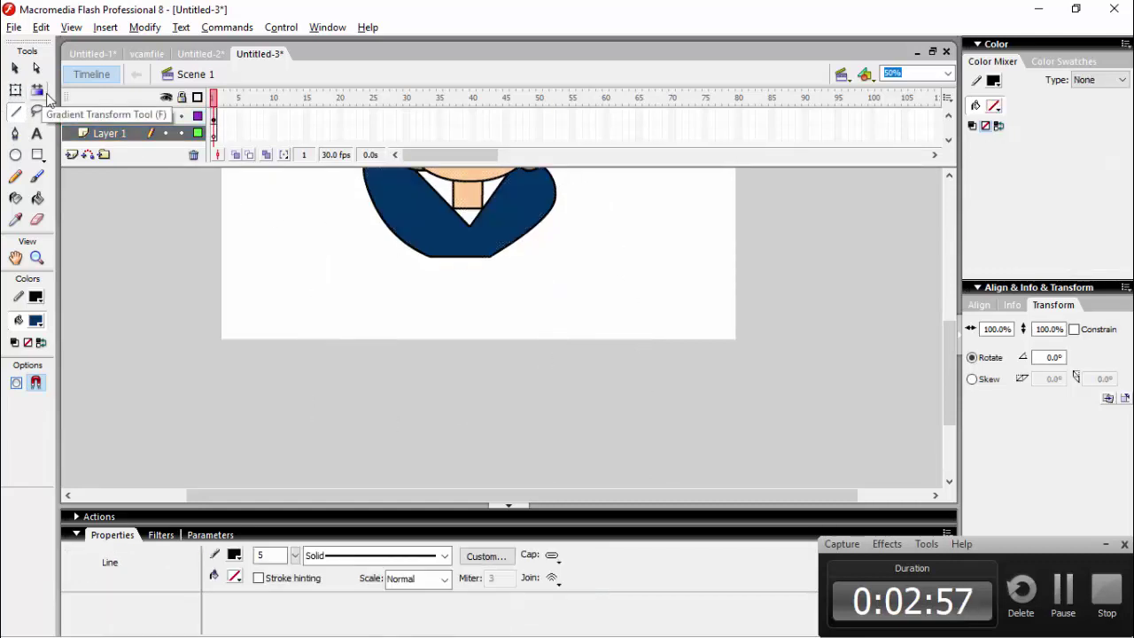
left_click(119, 117)
key("ctrl+v")
left_click(16, 91)
left_click_drag(411, 420, 394, 420)
left_click(407, 410)
scroll(501, 393, "up", 3)
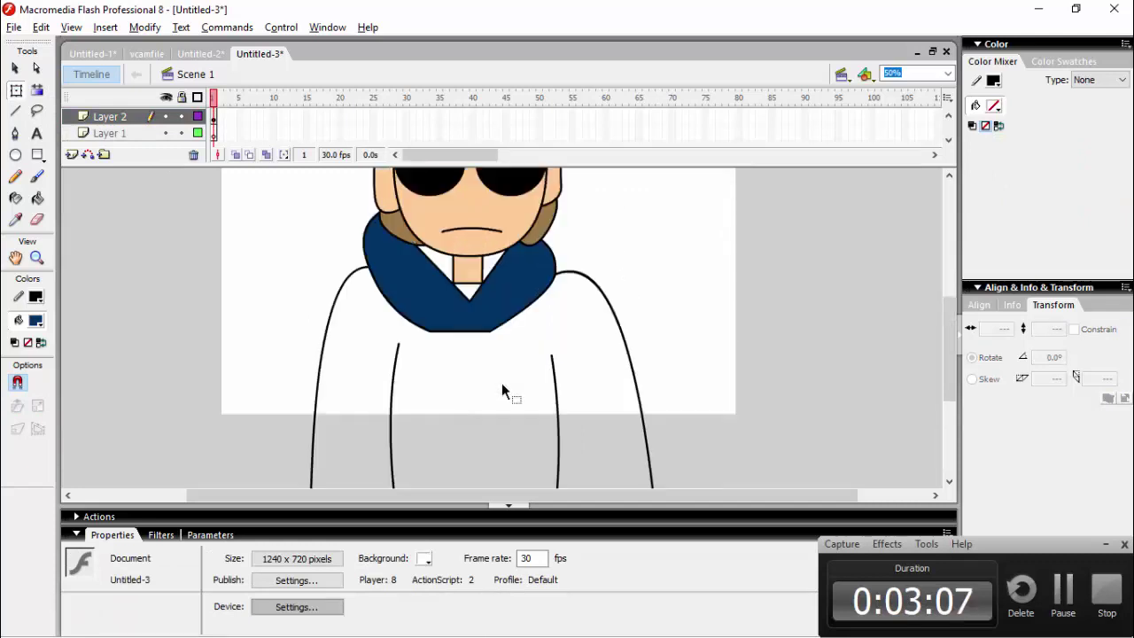
Draw a red horizontal guide line on Layer 1 from the left sleeve's hem across to the right sleeve.
scroll(585, 407, "down", 3)
left_click(110, 133)
left_click(15, 110)
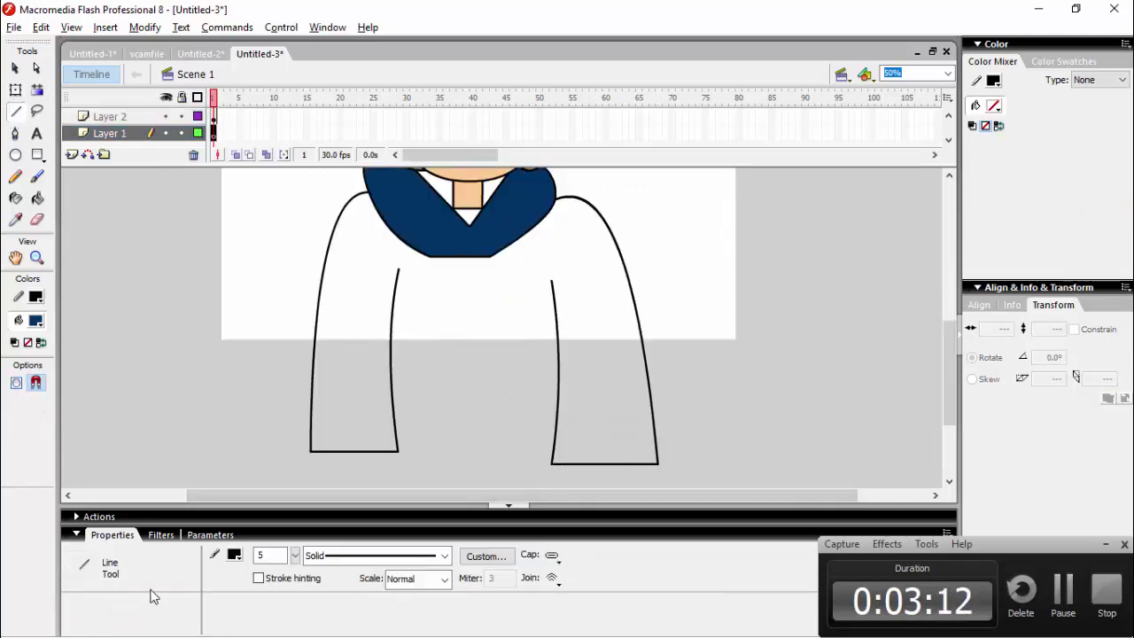
left_click(234, 555)
left_click(255, 461)
left_click_drag(657, 451, 658, 451)
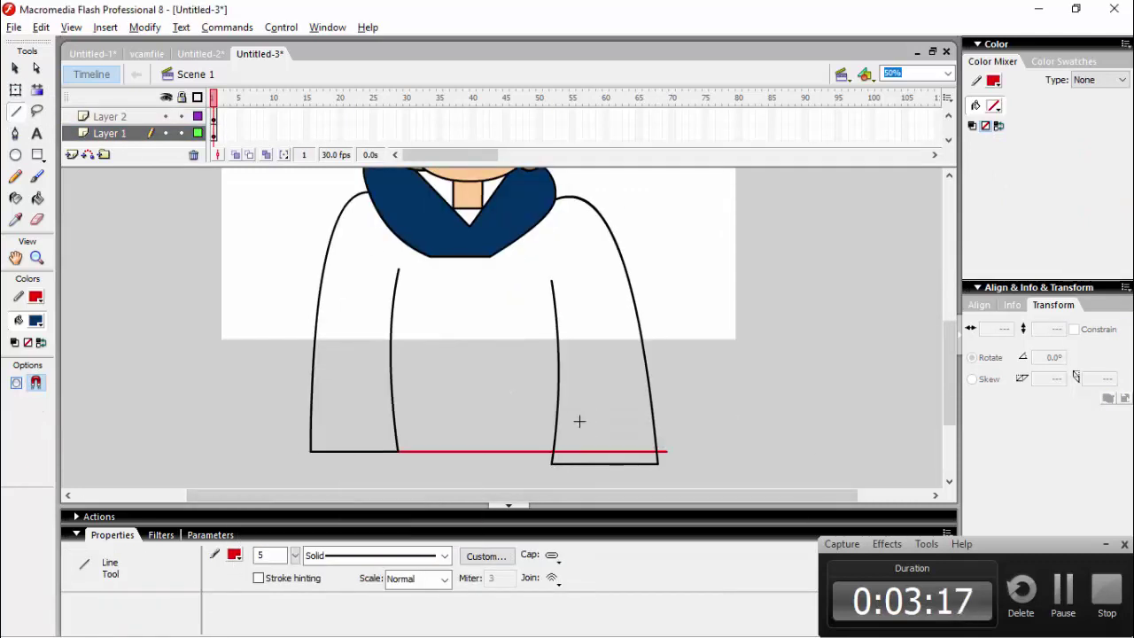
Raise the right sleeve's hem to the red guide line and delete the guide.
key("q")
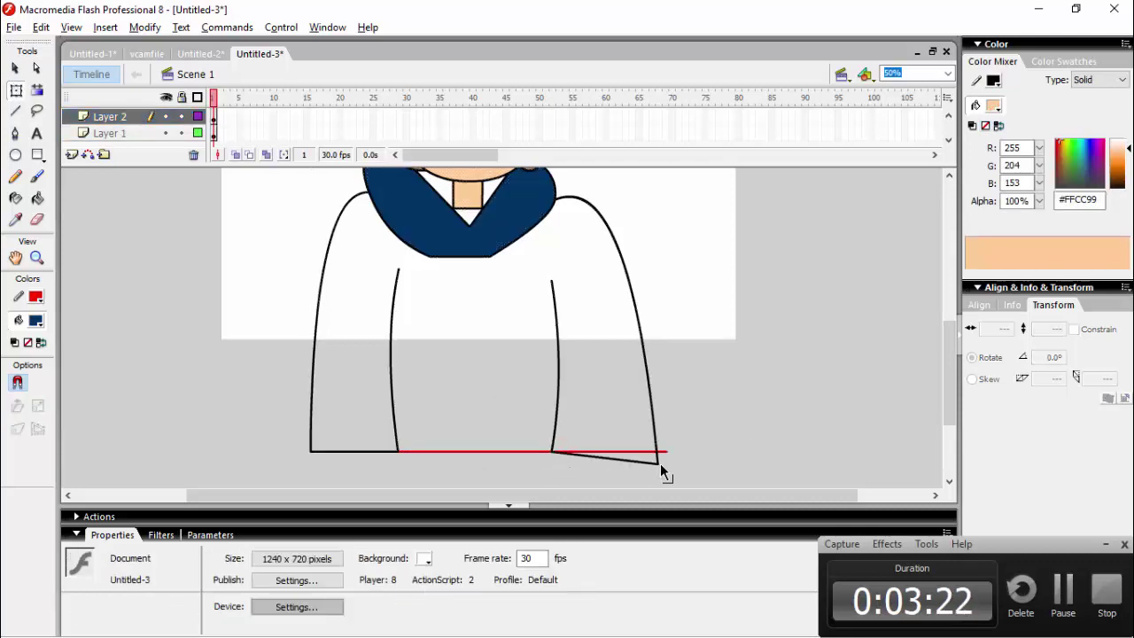
left_click(660, 452)
key("Delete")
Draw a red measuring line about 210 px long across the left sleeve's hem and paste a copy on Layer 1.
key("n")
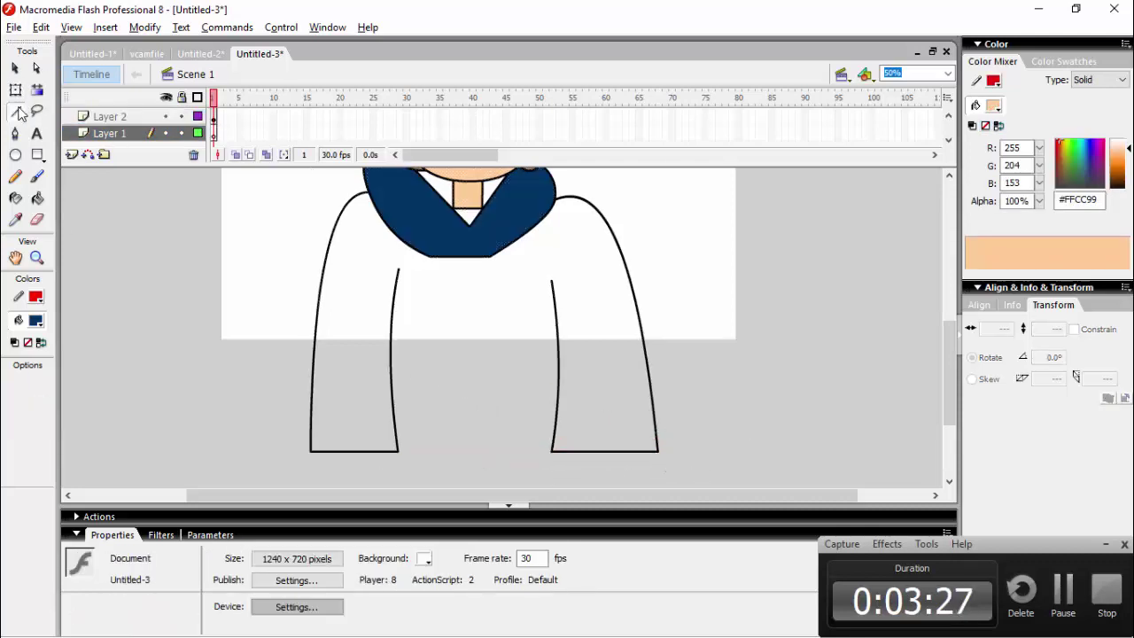
key("q")
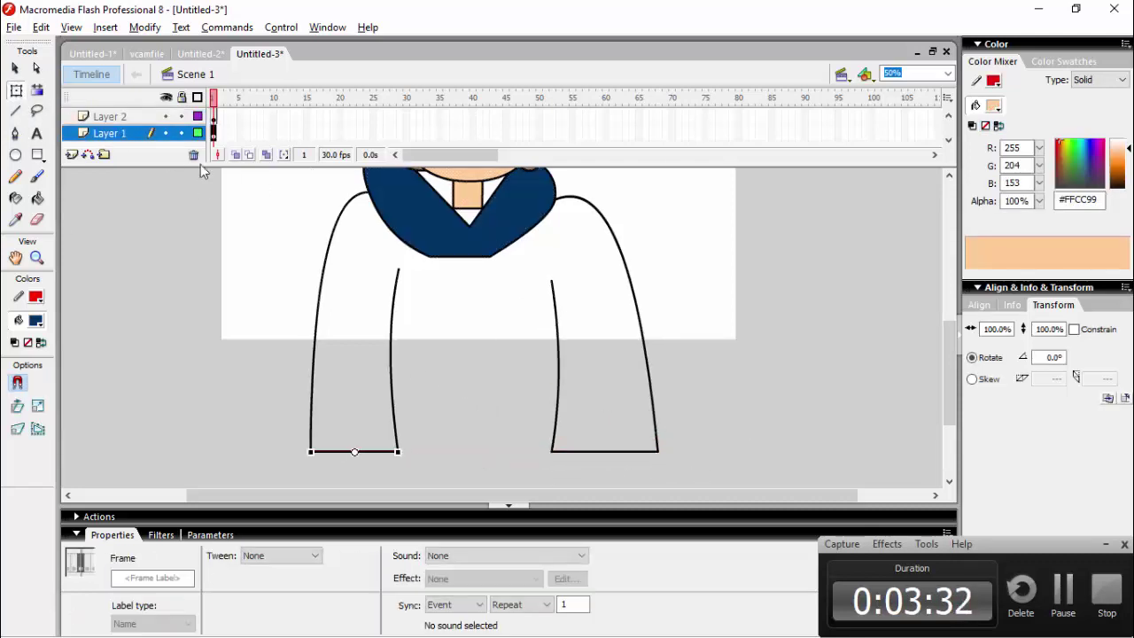
key("ctrl+v")
key("ctrl+1")
scroll(625, 247, "down", 3)
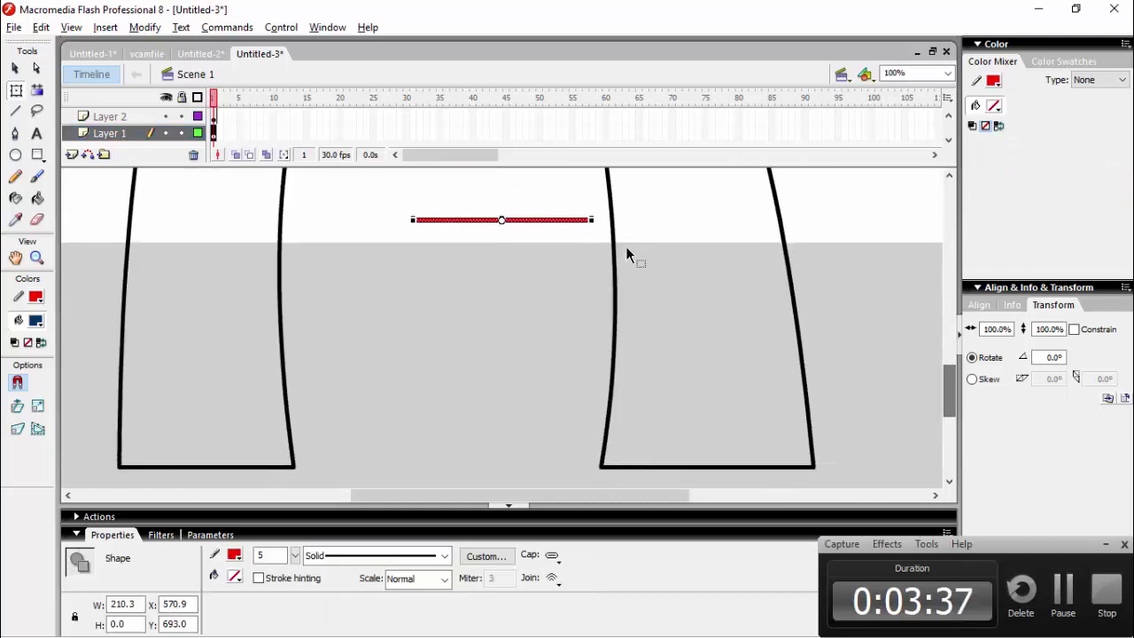
Match the right sleeve's hem width to the red measuring line placed on it, and remove the line.
left_click_drag(502, 222, 738, 464)
left_click(822, 333)
scroll(526, 401, "down", 2)
left_click_drag(607, 393, 635, 395)
scroll(635, 398, "up", 2)
scroll(632, 372, "up", 2)
key("ctrl+minus")
key("ctrl+minus")
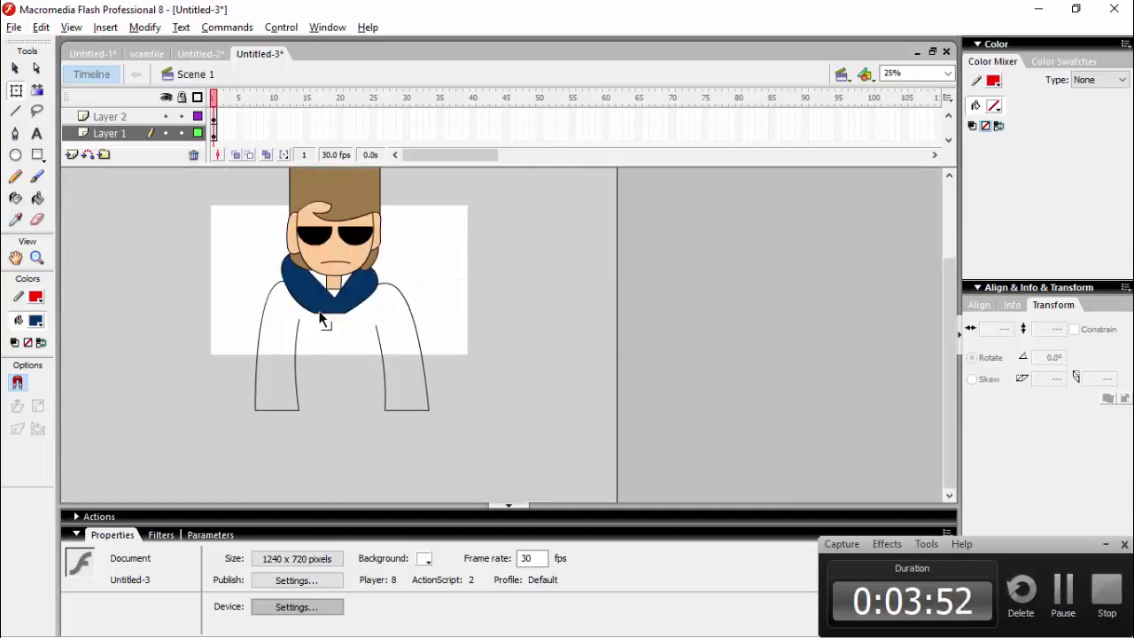
Set the stroke color to black #000000 and draw the hoodie's bottom line between the two sleeve hems on Layer 1.
key("n")
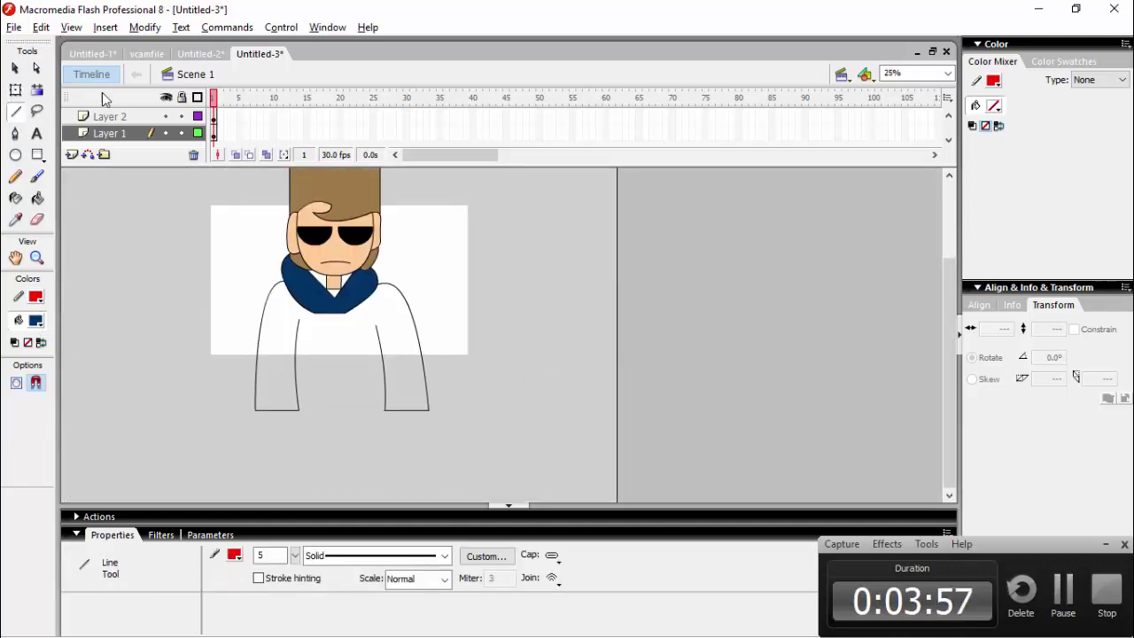
left_click(109, 134)
left_click(113, 136)
left_click(113, 136)
left_click(35, 297)
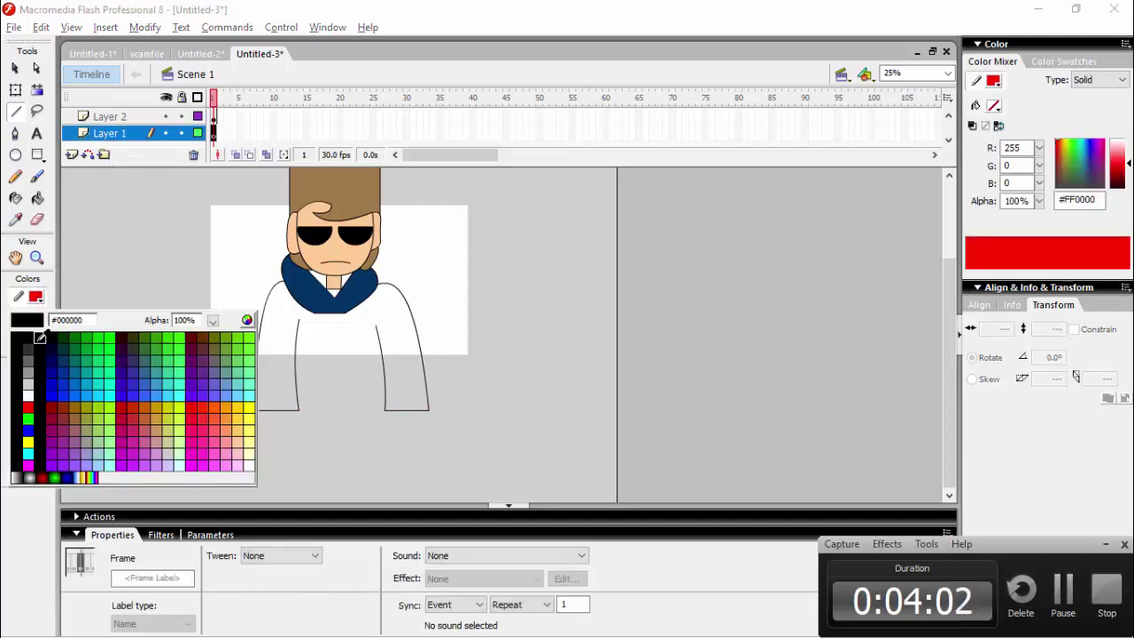
left_click(39, 337)
left_click_drag(298, 409, 428, 409)
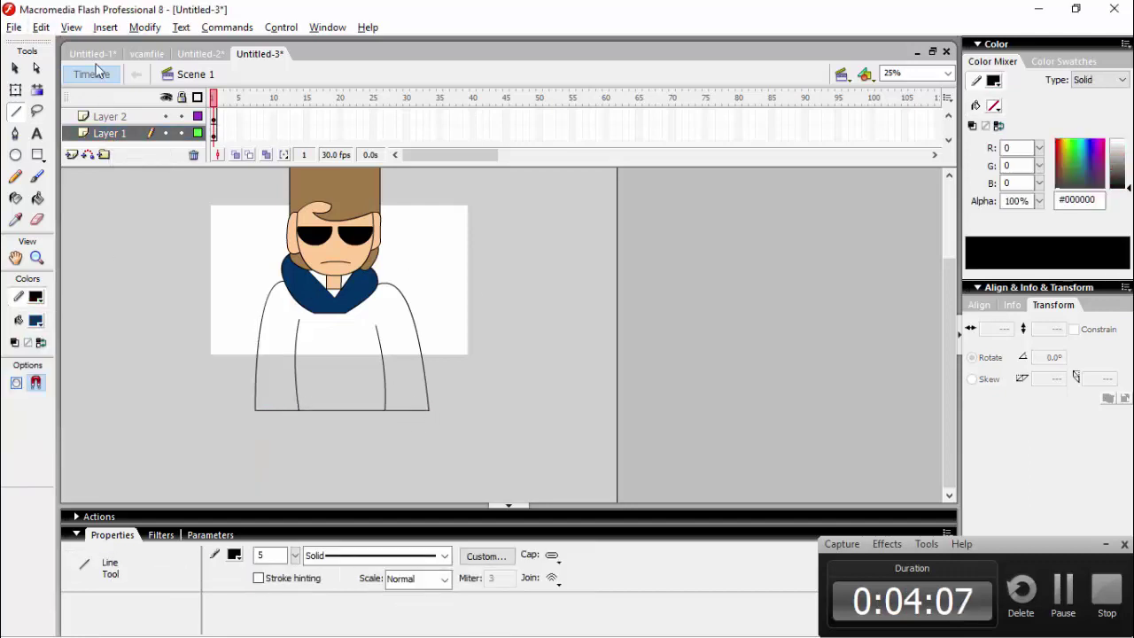
key("v")
left_click_drag(323, 410, 322, 408)
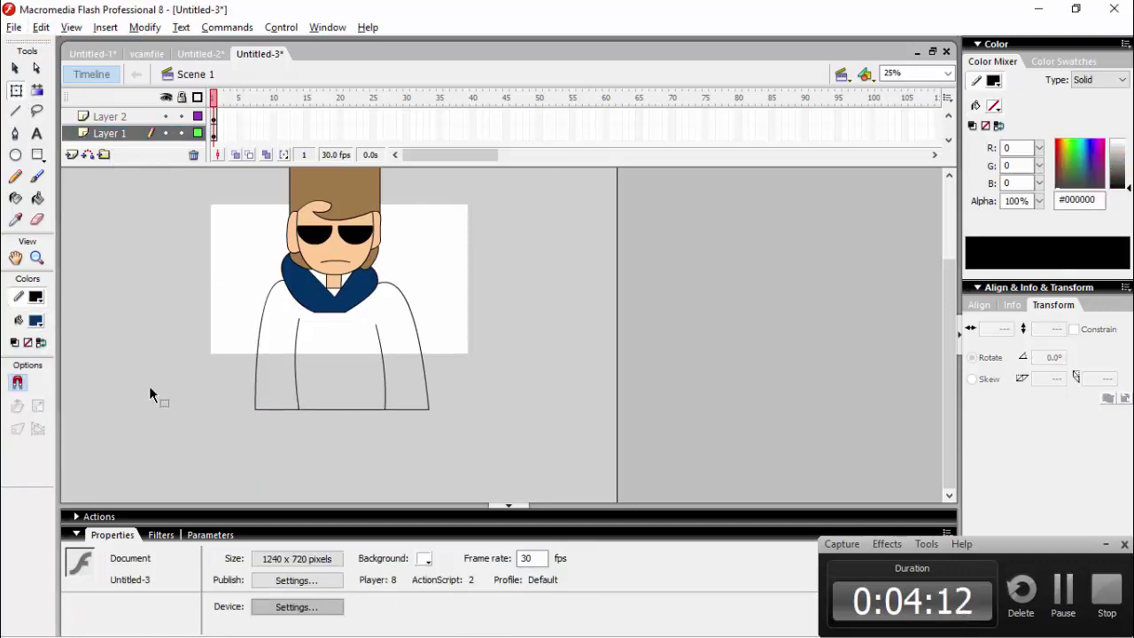
scroll(149, 385, "up", 3)
scroll(336, 355, "down", 3)
Redraw the hoodie's black bottom line between the two sleeve hems on Layer 2 instead of Layer 1.
key("k")
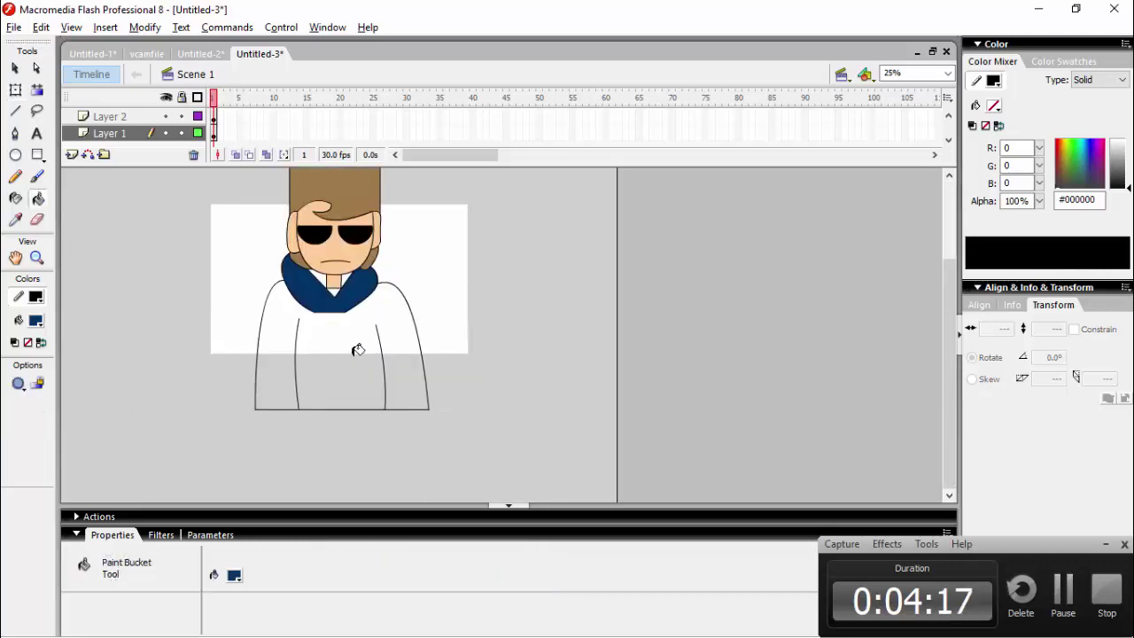
left_click(110, 133)
left_click(110, 116)
key("n")
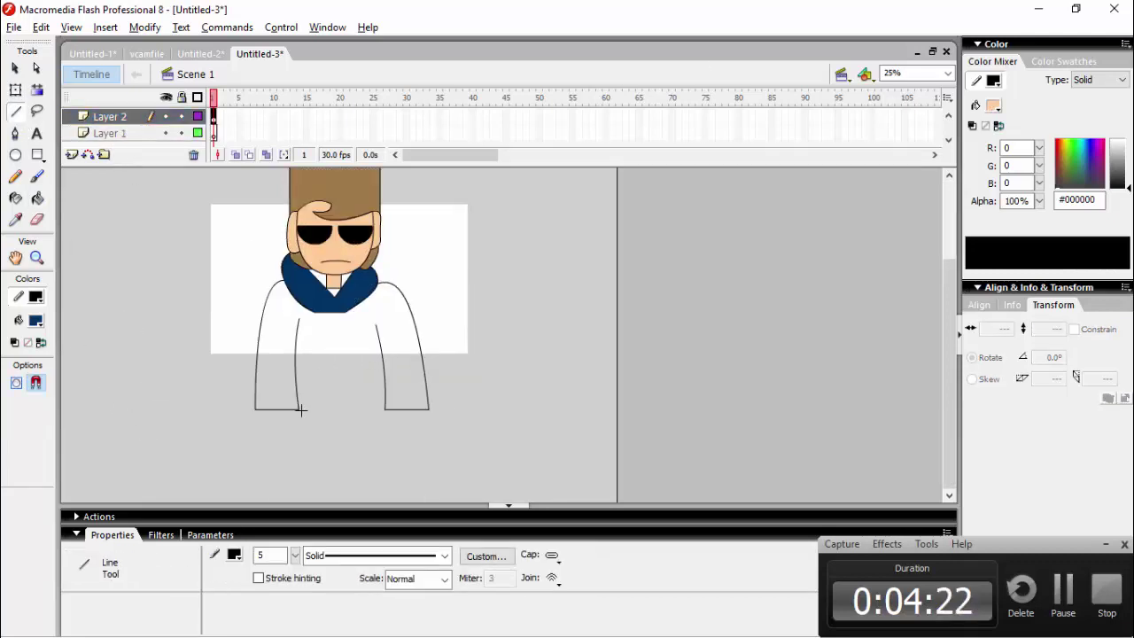
key("k")
left_click(135, 118)
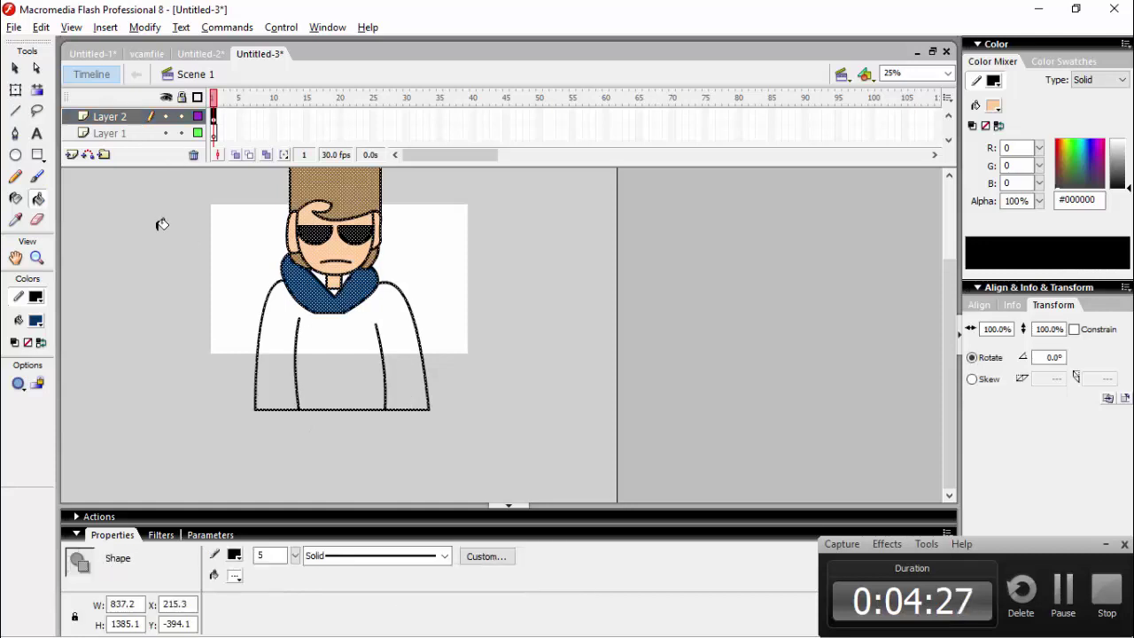
Adjust the Paint Bucket's gap size option and fill the hoodie's body and both sleeves with the hood's dark blue.
left_click(19, 384)
left_click(71, 406)
left_click(323, 363)
left_click(16, 90)
left_click(463, 310)
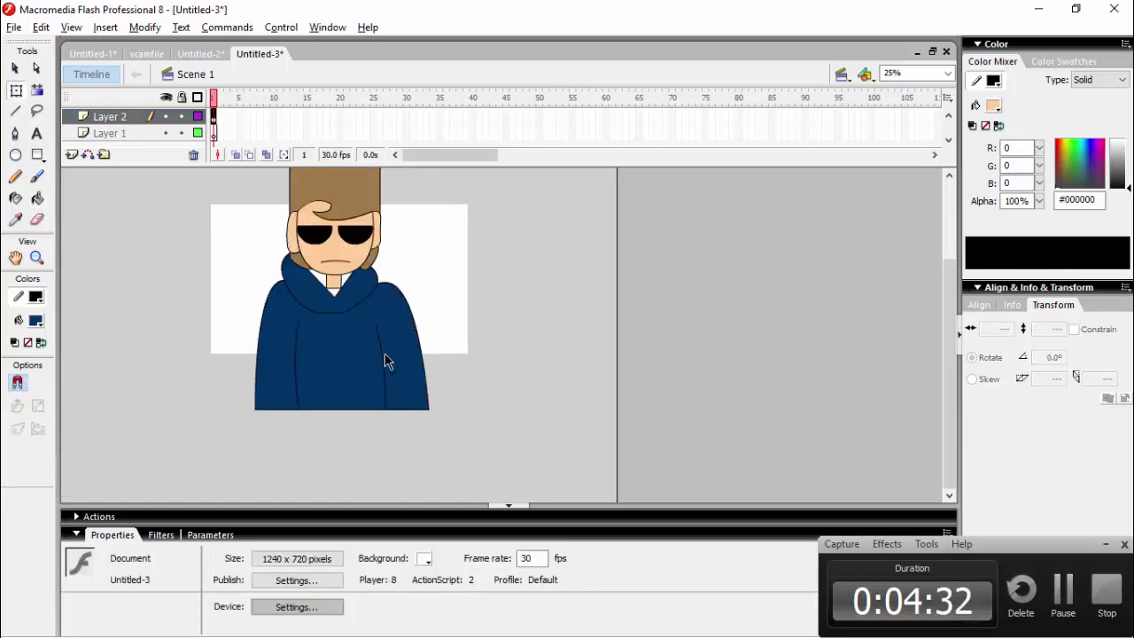
left_click(384, 364)
left_click(284, 350)
Fill the hood's inside around the neck with #000033 and the small shirt triangle below the neck with gray #999999.
left_click(37, 198)
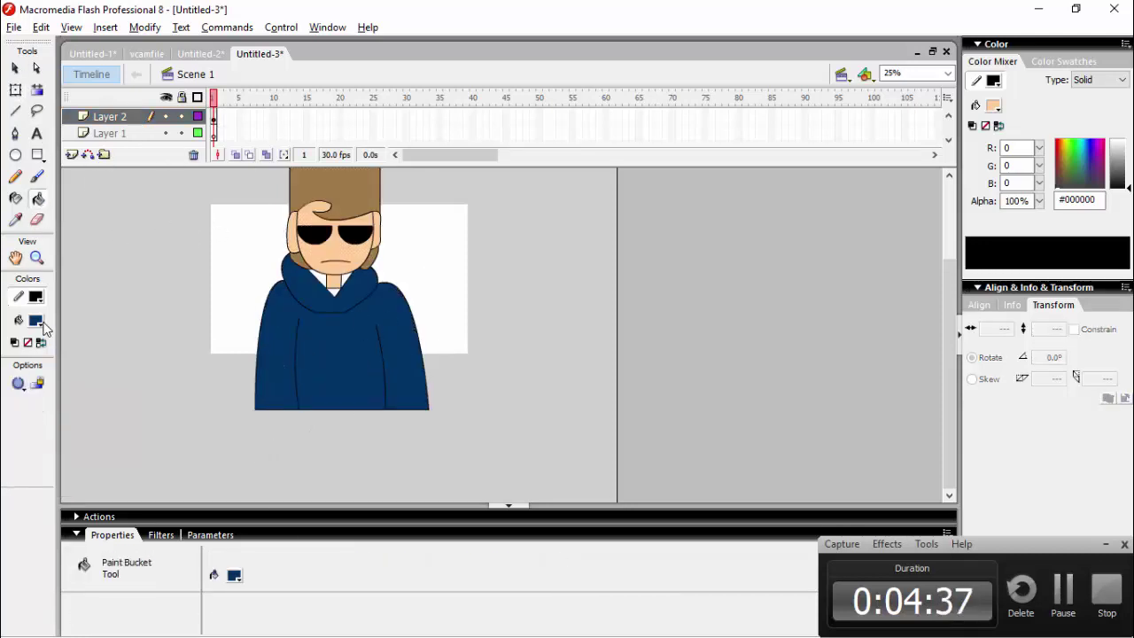
left_click(37, 321)
left_click(49, 371)
left_click(341, 275)
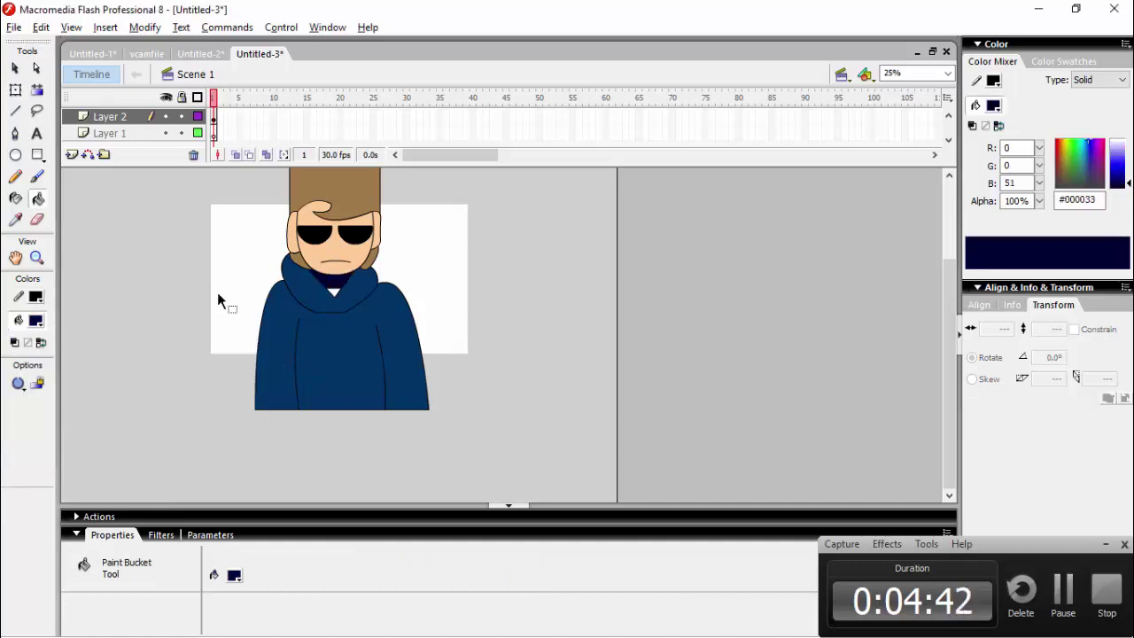
left_click(36, 320)
left_click(15, 401)
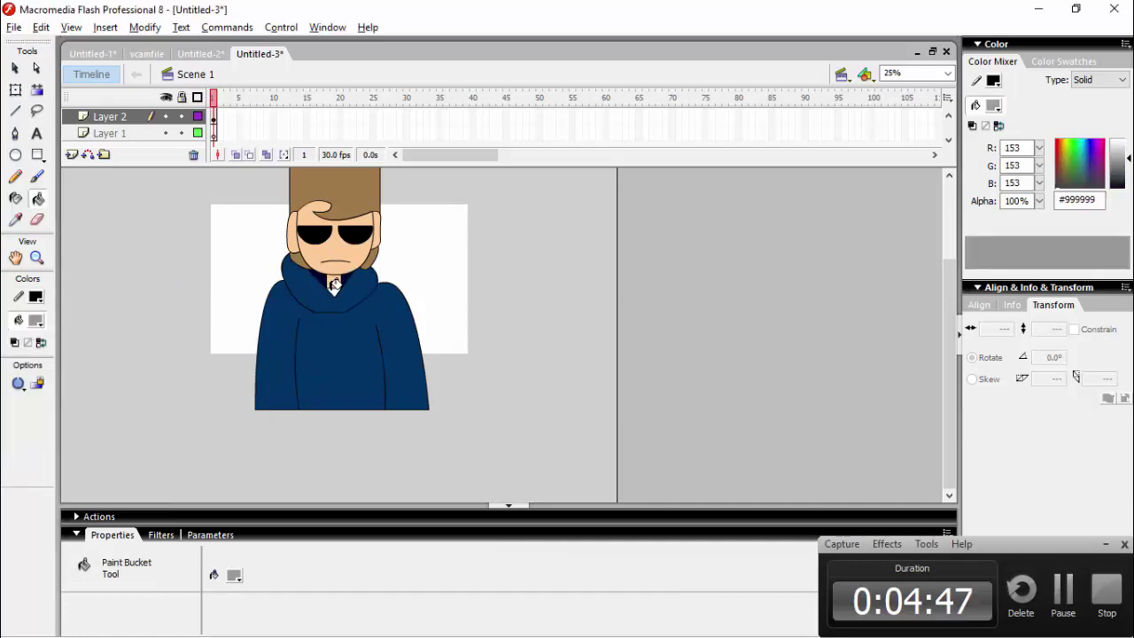
scroll(169, 292, "up", 3)
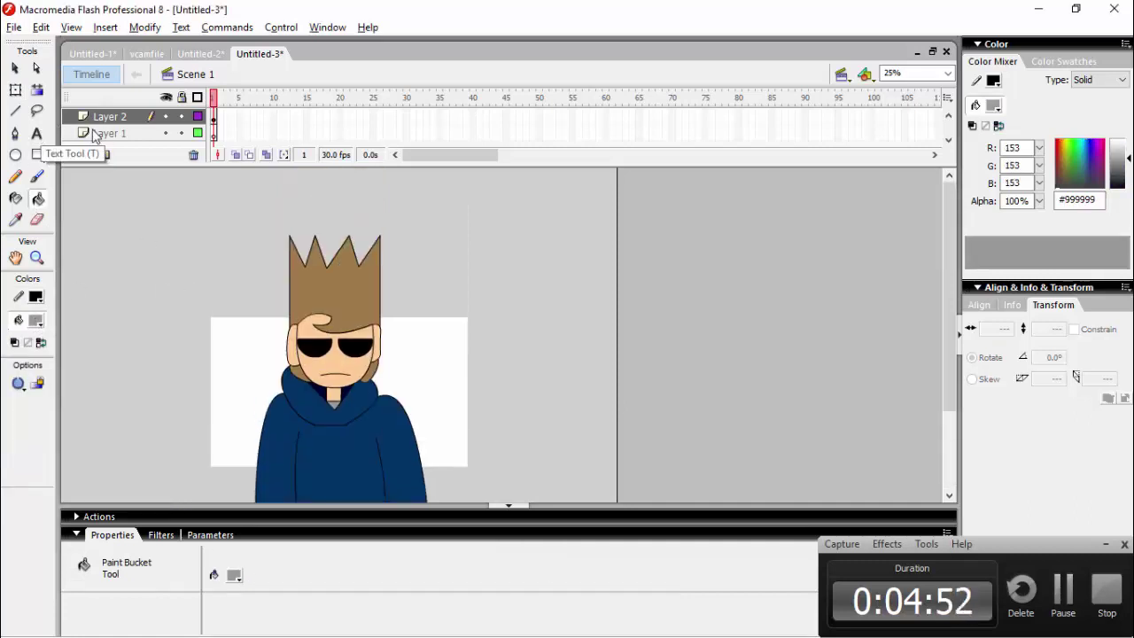
scroll(404, 447, "down", 2)
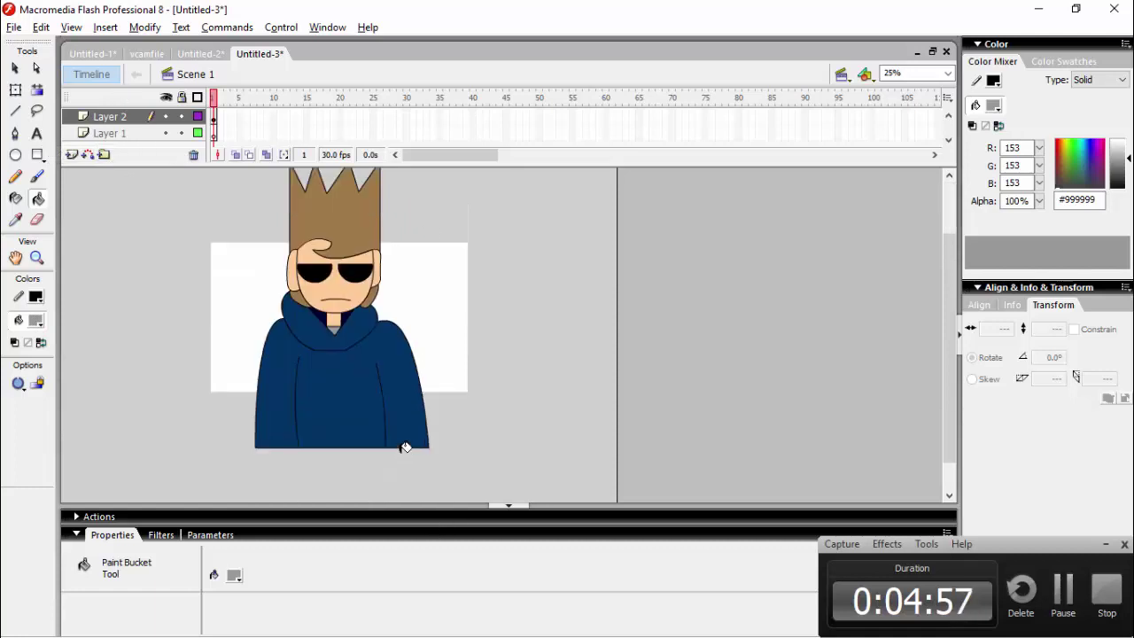
scroll(405, 447, "down", 1)
scroll(472, 307, "up", 3)
scroll(134, 264, "down", 3)
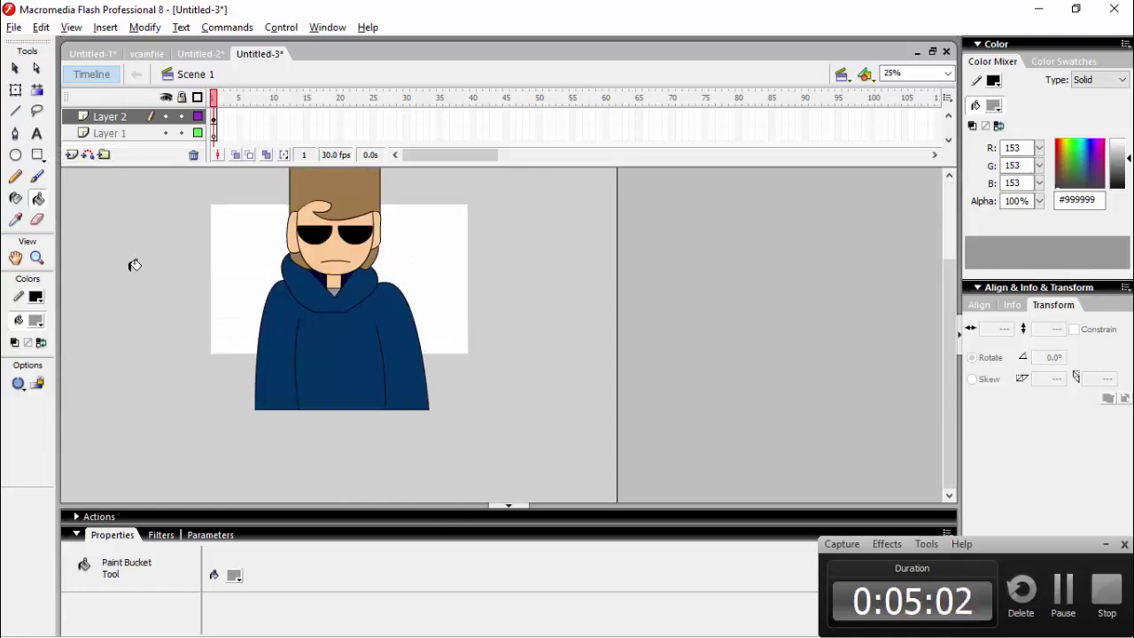
Draw a circular color swatch about 150 px wide beside the character, filled with the hair's brown #9F7B4A.
scroll(11, 349, "up", 2)
left_click(36, 320)
left_click(327, 255)
left_click(15, 154)
mouse_move(92, 276)
left_mouse_down()
mouse_move(124, 308)
mouse_move(115, 371)
left_mouse_up()
left_click(36, 321)
left_click(13, 347)
key("ctrl+z")
Duplicate the brown swatch circle, place the copy directly below it, and fill the copy black.
left_click(15, 89)
left_click(108, 292)
key("ctrl+c")
key("ctrl+v")
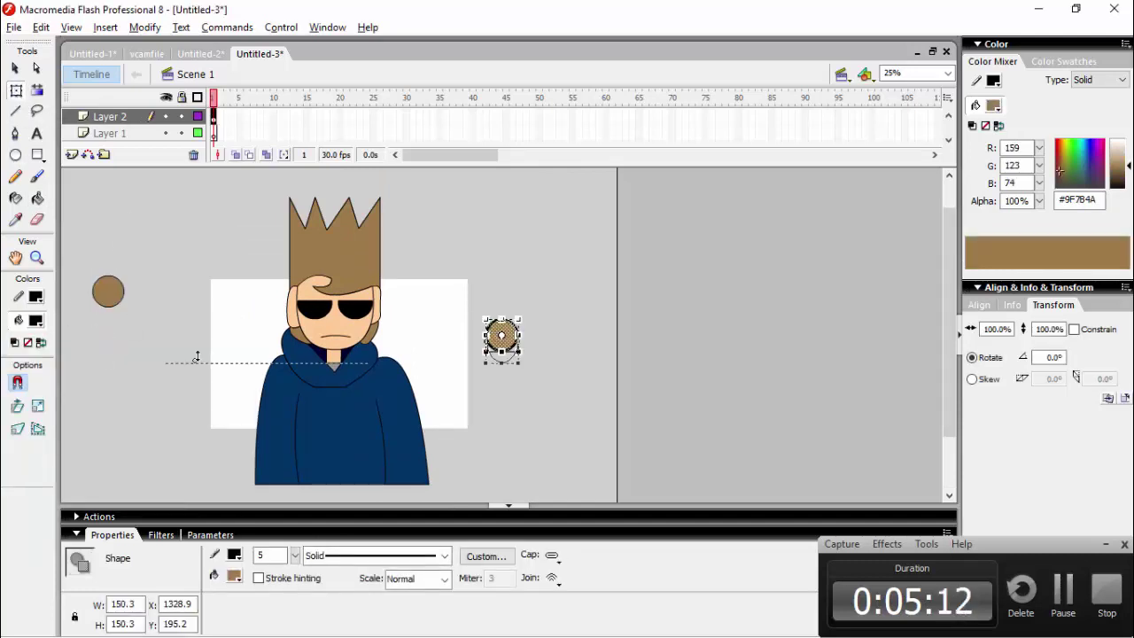
left_click_drag(106, 341, 107, 341)
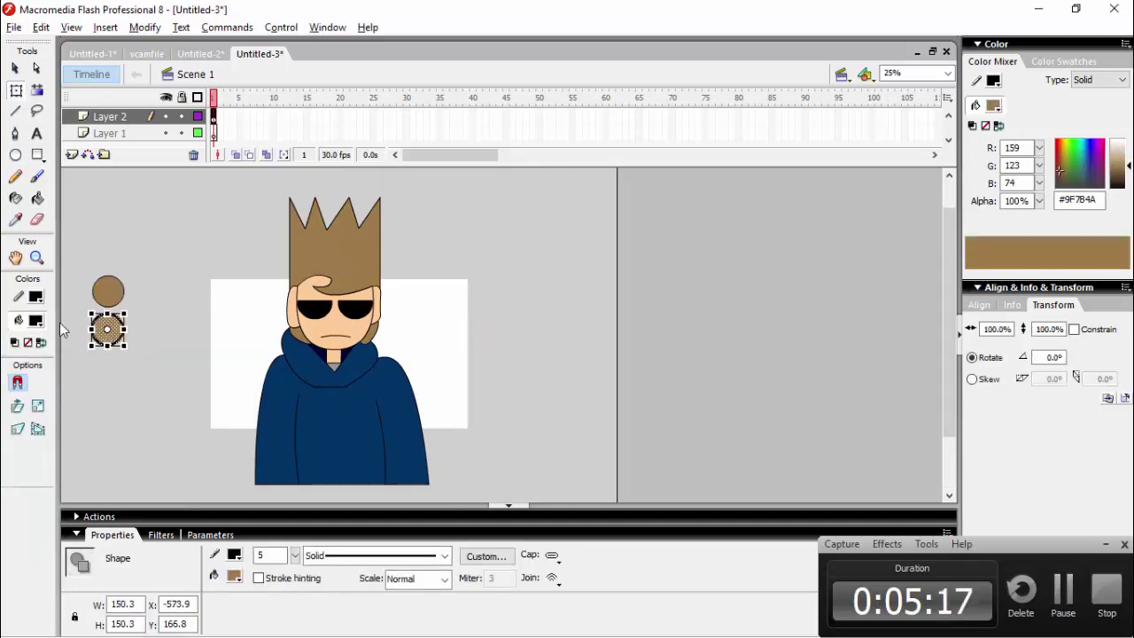
left_click(36, 320)
left_click(14, 353)
Duplicate the brown swatch circle again, place the copy above it, and fill the copy with the skin color #FFCC99.
left_click(108, 292)
key("ctrl+c")
key("ctrl+v")
left_click_drag(505, 340, 111, 253)
left_click(146, 276)
left_click(36, 321)
left_click(340, 325)
key("k")
left_click(108, 248)
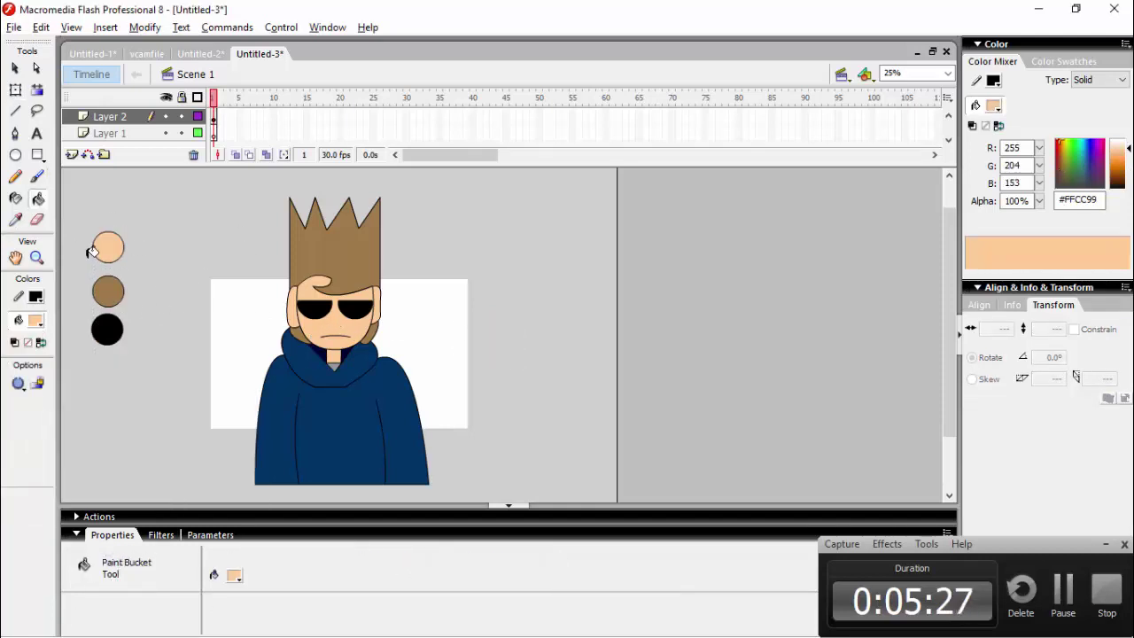
Add three more swatch circles below the black one, filled with hoodie blue #003366, shirt gray and navy #000033.
left_click(37, 321)
left_click(63, 367)
left_click(15, 154)
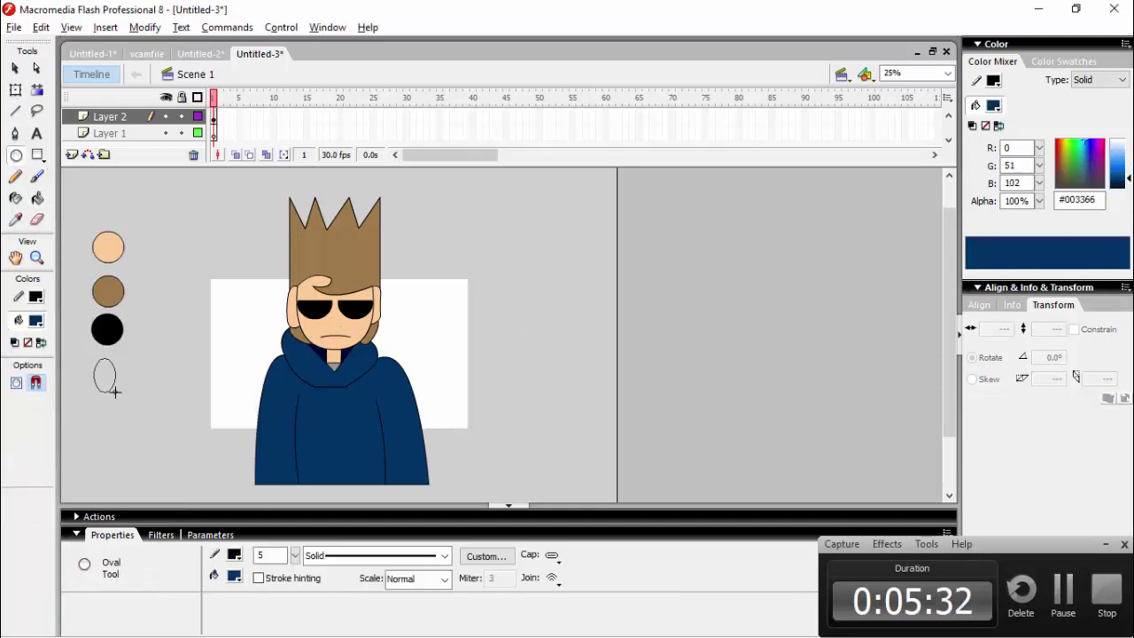
left_click(36, 321)
mouse_move(113, 392)
left_mouse_down()
mouse_move(124, 395)
mouse_move(124, 476)
left_mouse_up()
left_click(28, 397)
left_click(37, 321)
left_click(51, 374)
scroll(123, 460, "down", 2)
Paint large temporary letters below the character with the Brush tool, and delete them.
left_click(36, 176)
left_click_drag(176, 439, 176, 471)
left_click(177, 482)
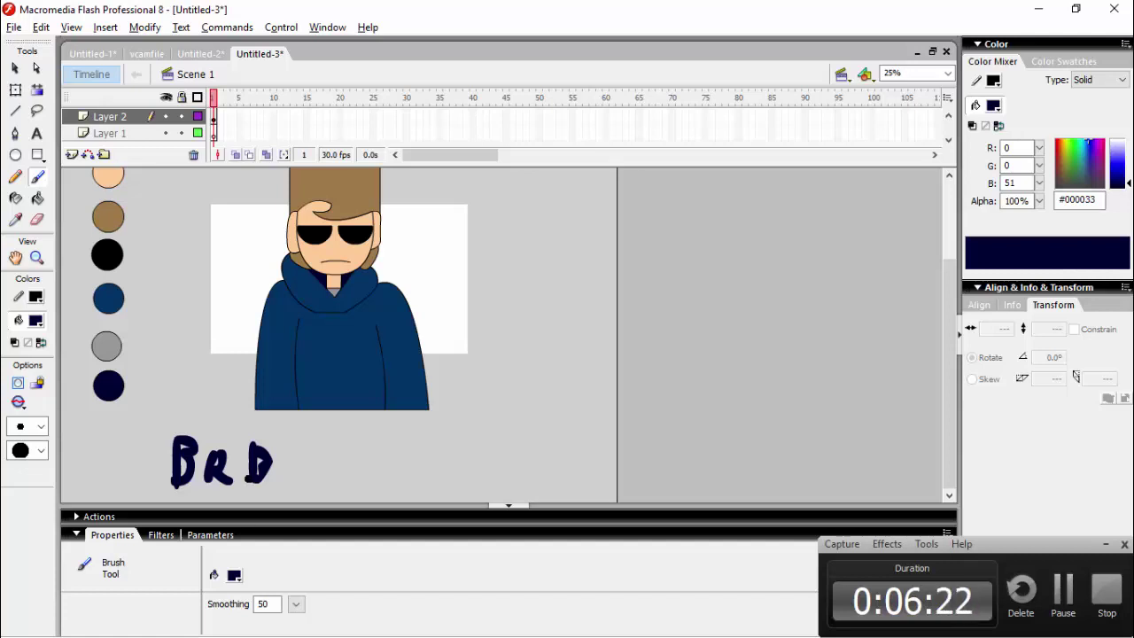
key("v")
mouse_move(303, 493)
left_mouse_down()
mouse_move(136, 436)
mouse_move(137, 424)
left_mouse_up()
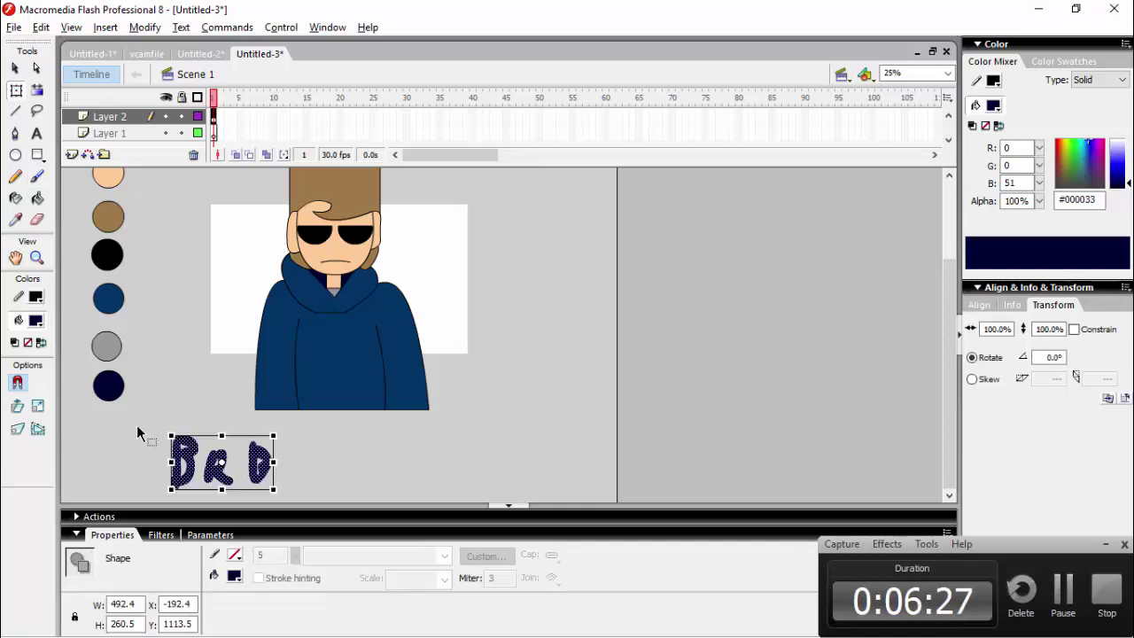
key("Delete")
Look through the Untitled-2 and Untitled-1 documents, and return to Untitled-3.
scroll(88, 322, "up", 2)
left_click(191, 53)
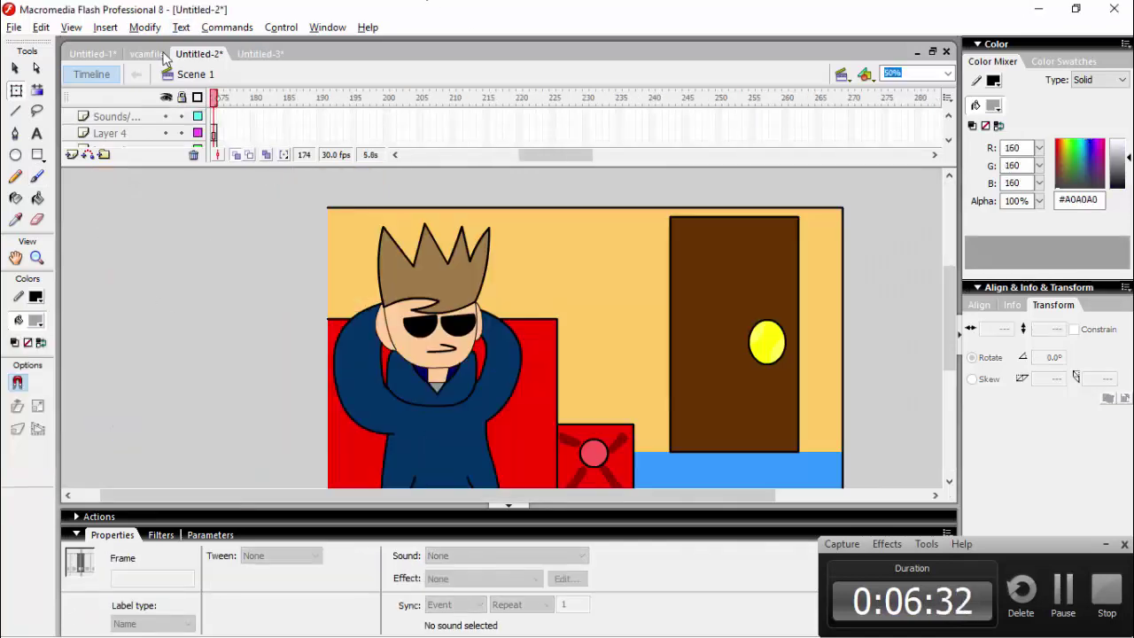
key("ctrl+l")
key("ctrl+l")
left_click(99, 55)
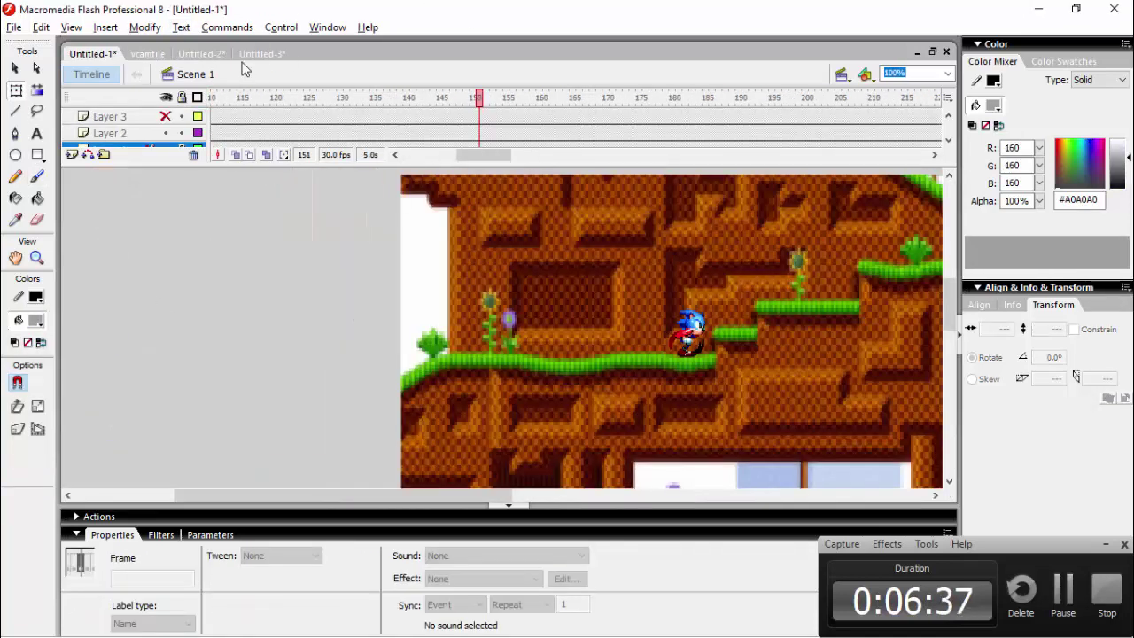
left_click(258, 55)
Import the Eddsworld character reference image from the Desktop's New folder into the library.
left_click(15, 28)
mouse_move(144, 275)
left_click(271, 292)
key("ctrl+alt+o")
scroll(421, 221, "down", 4)
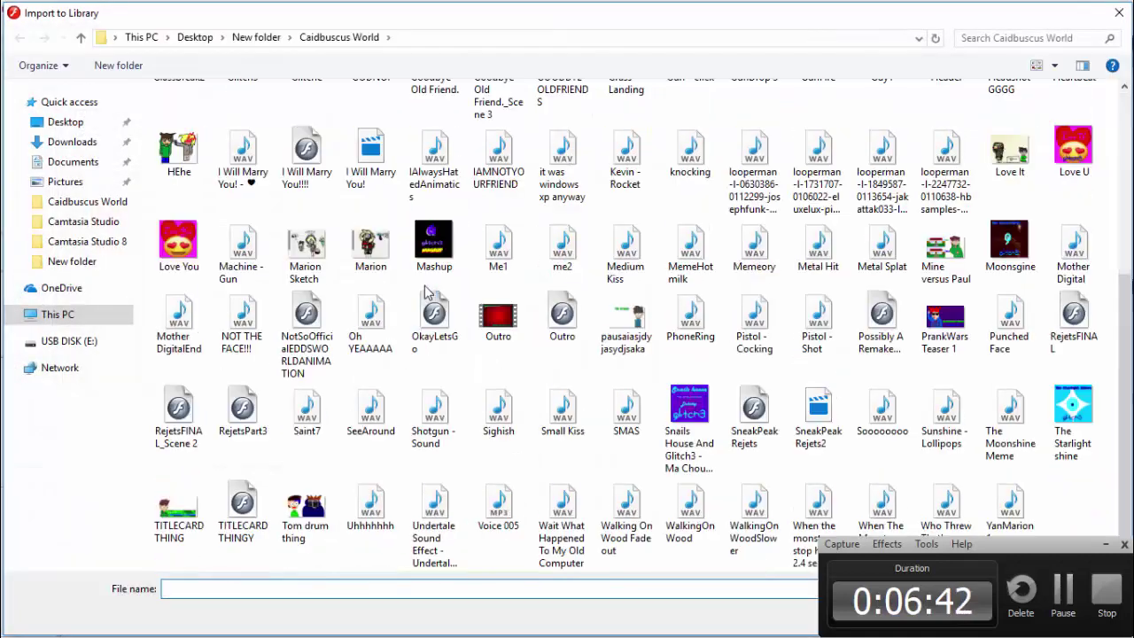
scroll(930, 257, "up", 5)
left_click(88, 123)
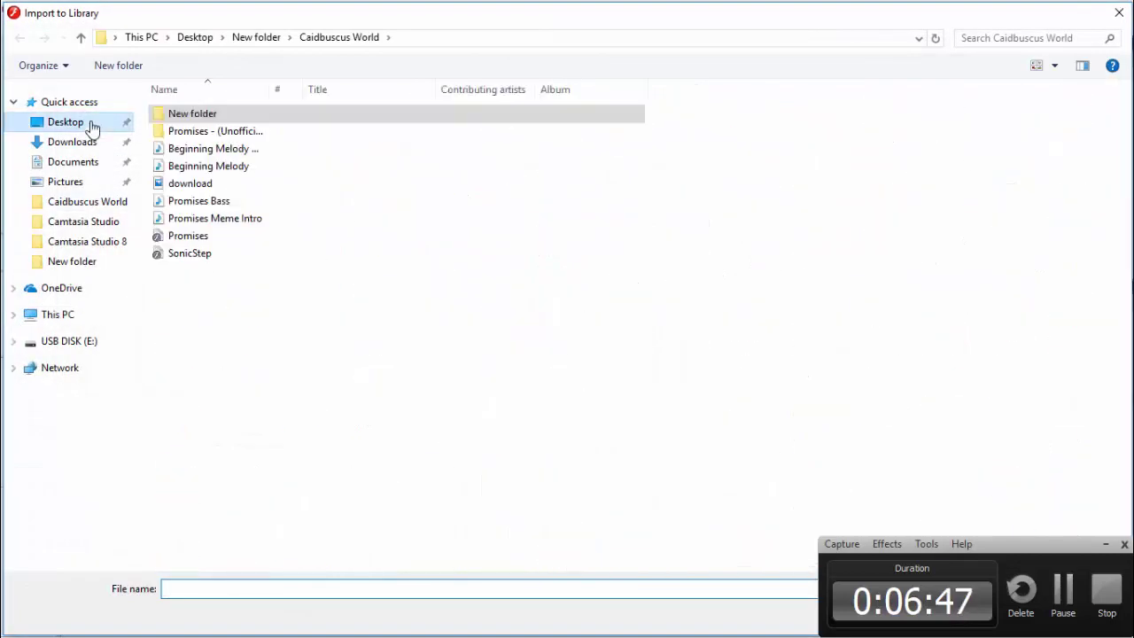
double_click(188, 113)
scroll(566, 283, "down", 3)
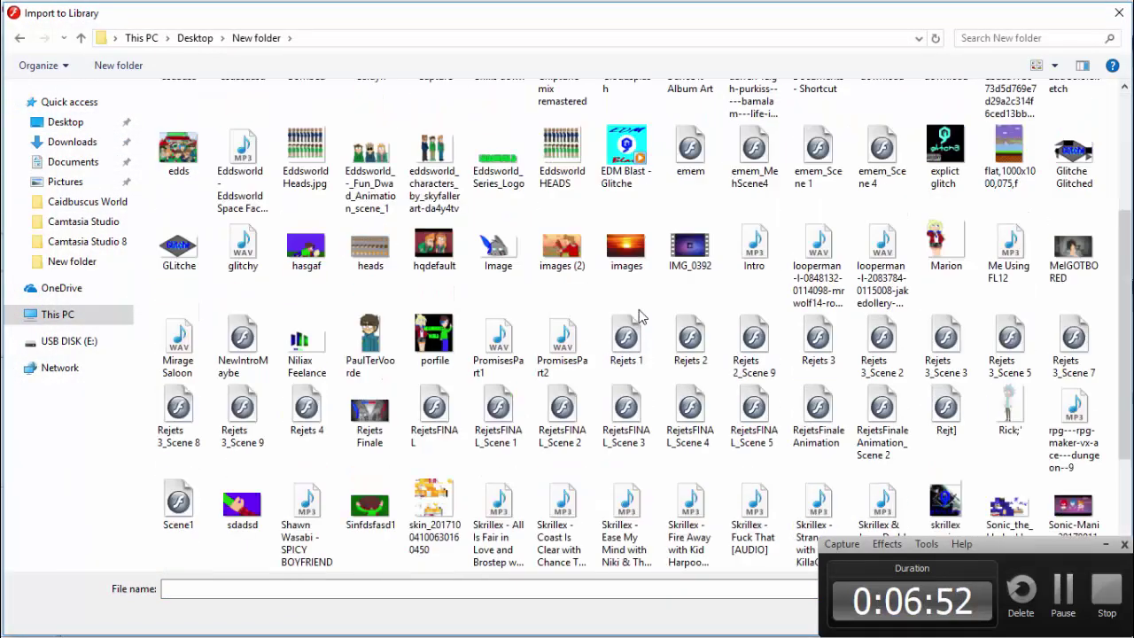
scroll(624, 297, "up", 1)
double_click(1012, 153)
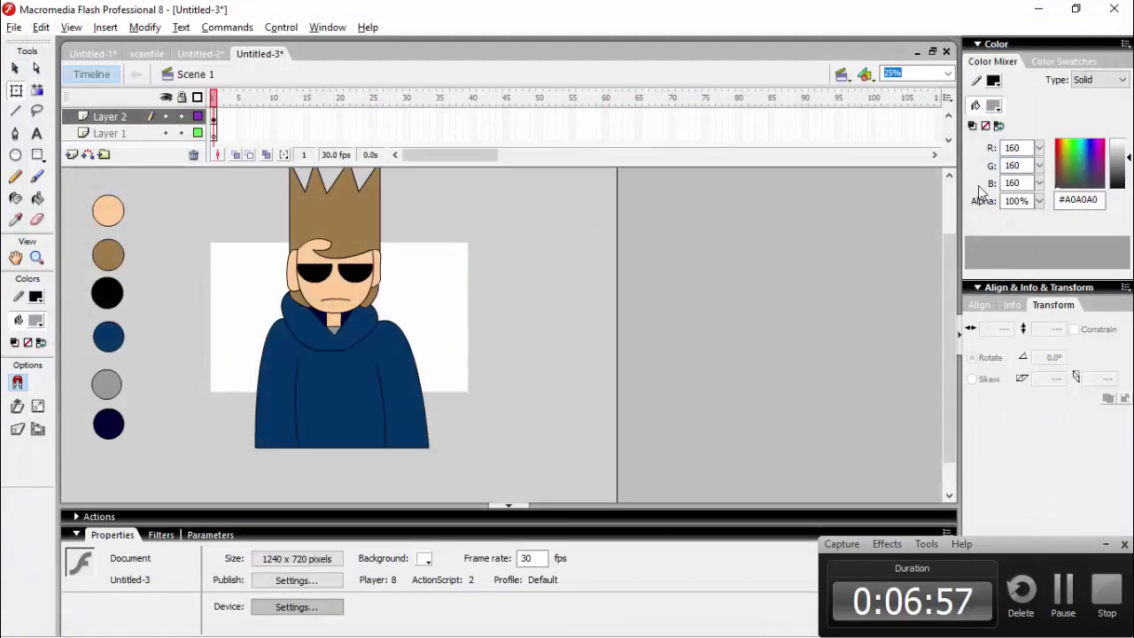
Place the imported character reference image on the stage to the right of the drawn character.
key("ctrl+l")
left_click_drag(573, 353, 686, 245)
left_click(645, 182)
left_click_drag(710, 264, 761, 319)
left_click_drag(710, 250, 841, 290)
left_click_drag(808, 290, 859, 257)
left_click_drag(727, 347, 727, 361)
left_click(716, 393)
Sample the dark color at the end of Tom's swatch column in the reference image and try a circle above the skin swatch.
left_click(35, 321)
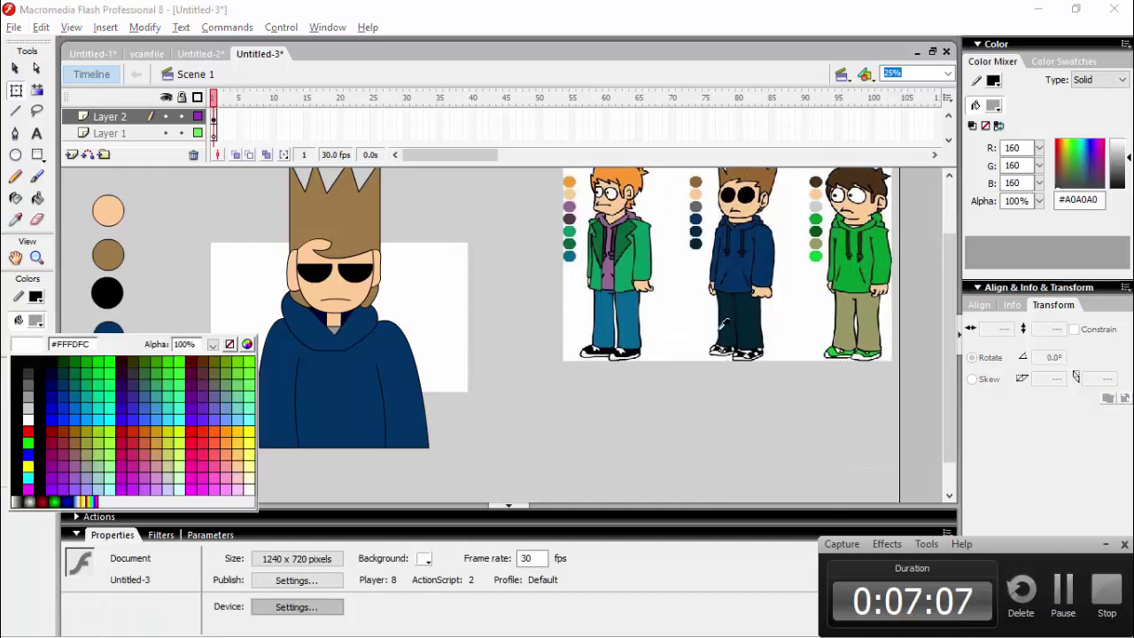
left_click(696, 243)
left_click(15, 155)
mouse_move(86, 168)
left_mouse_down()
mouse_move(121, 200)
mouse_move(132, 251)
mouse_move(130, 181)
left_mouse_up()
scroll(127, 200, "up", 2)
key("ctrl+z")
scroll(137, 250, "down", 2)
Duplicate the skin-colored swatch circle, place the copy above it, and fill the copy with the sampled dark color.
left_click(15, 92)
key("ctrl+c")
key("ctrl+v")
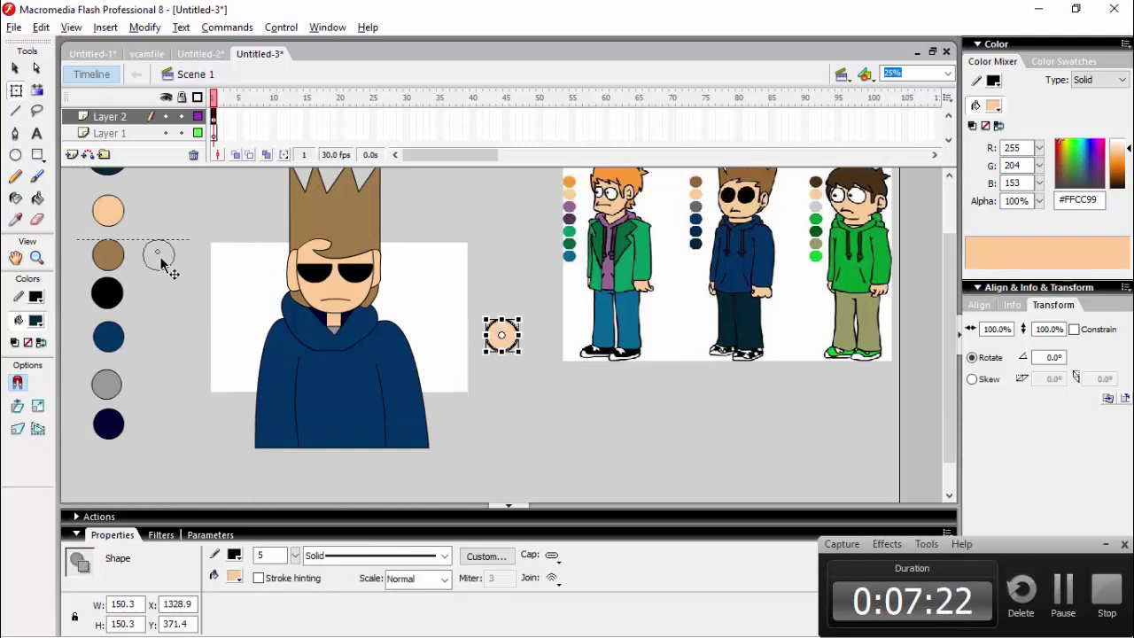
scroll(150, 253, "up", 2)
double_click(117, 232)
left_click_drag(161, 259, 118, 255)
key("Delete")
double_click(155, 332)
left_click(206, 267)
left_click(40, 200)
left_click(112, 253)
scroll(137, 257, "down", 2)
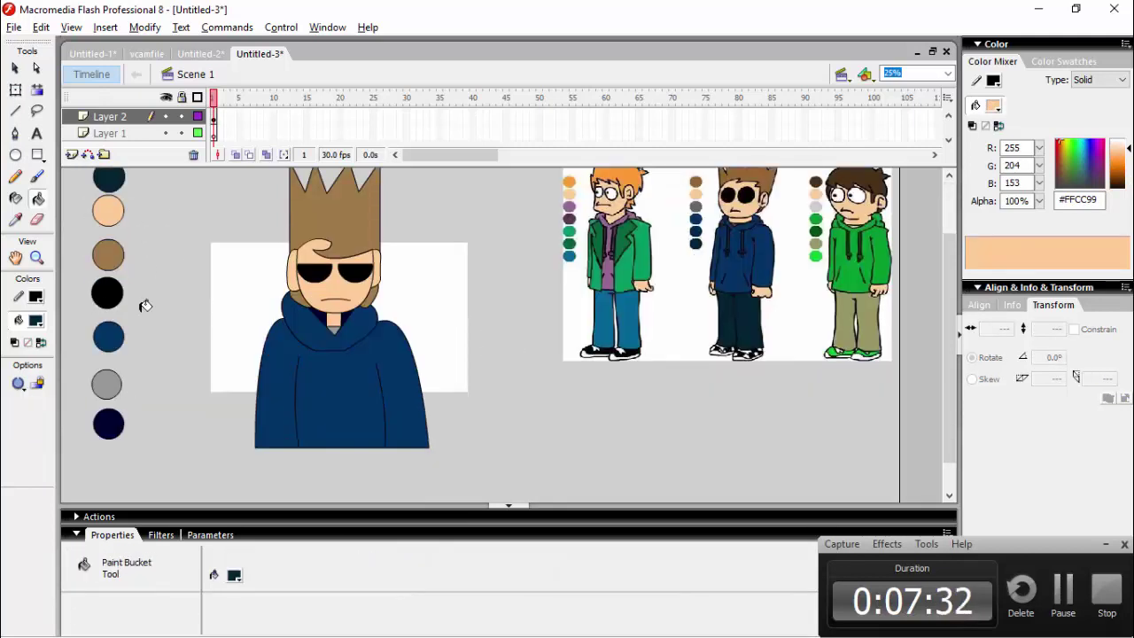
Try straight vertical side lines for the trousers down from the hoodie's hem, and undo them.
key("n")
scroll(266, 346, "down", 2)
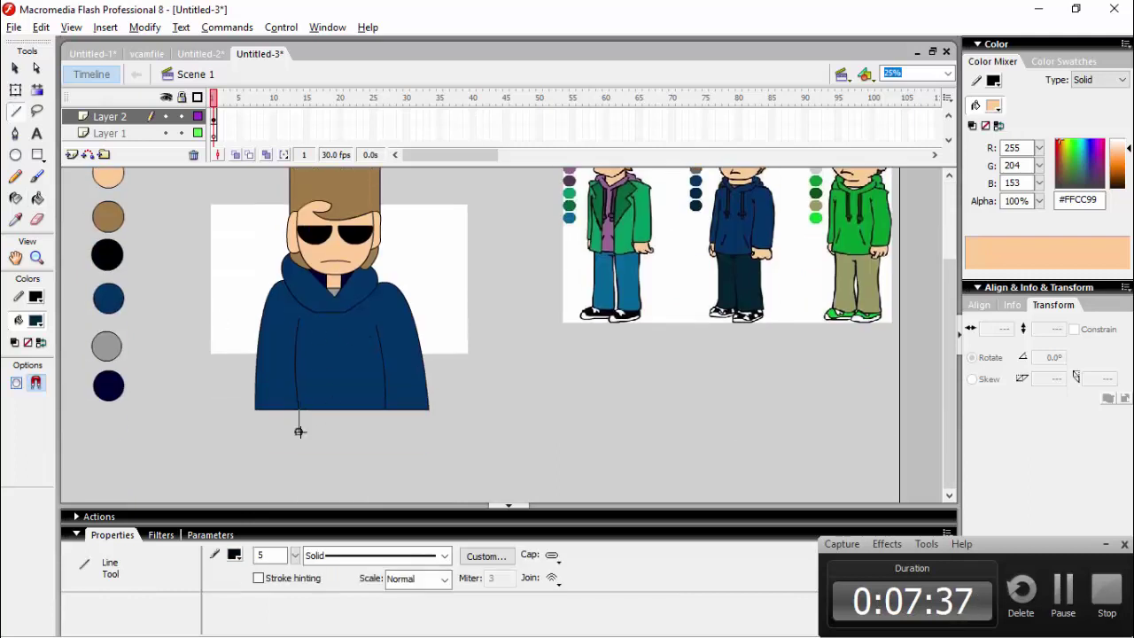
left_click_drag(299, 431, 298, 517)
scroll(317, 396, "down", 1)
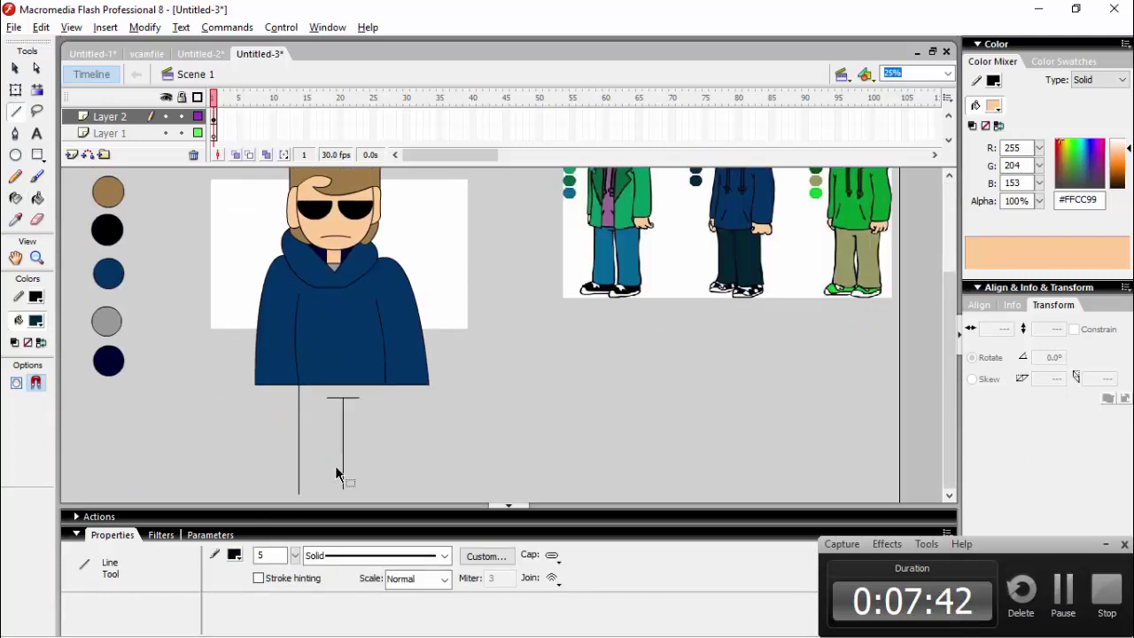
scroll(356, 378, "down", 2)
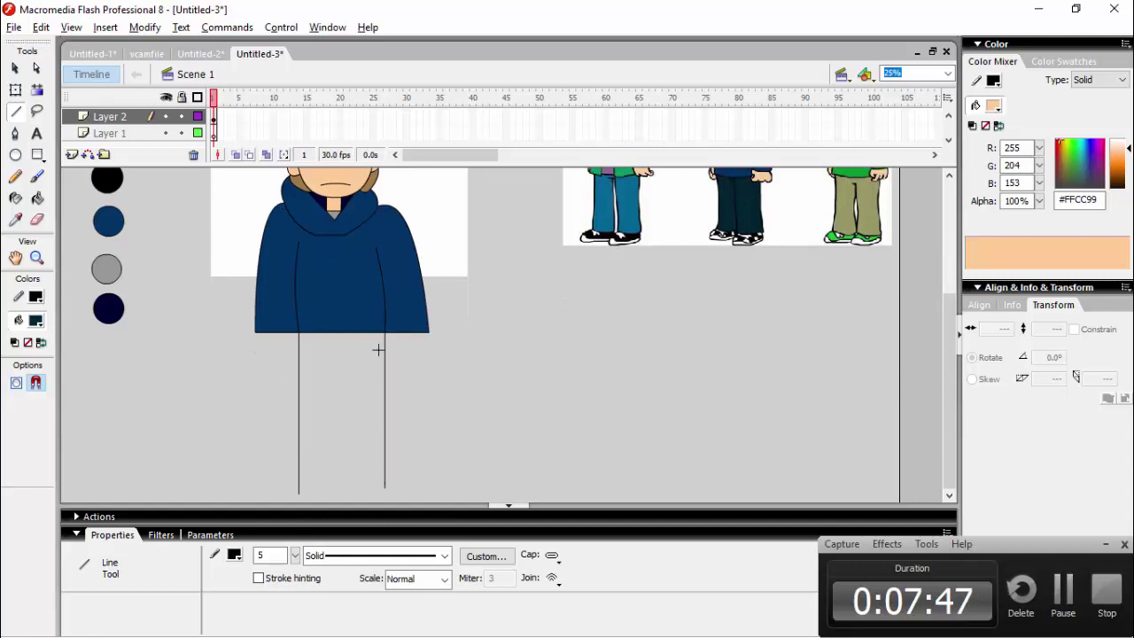
key("ctrl+z")
key("ctrl+z")
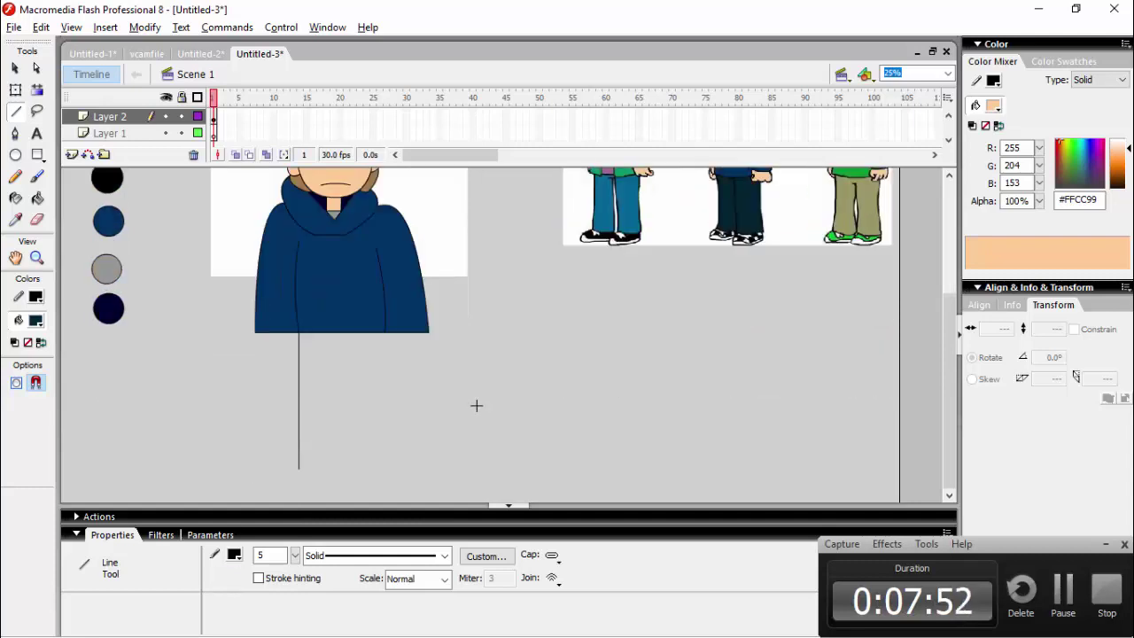
key("ctrl+z")
key("ctrl+z")
key("ctrl+z")
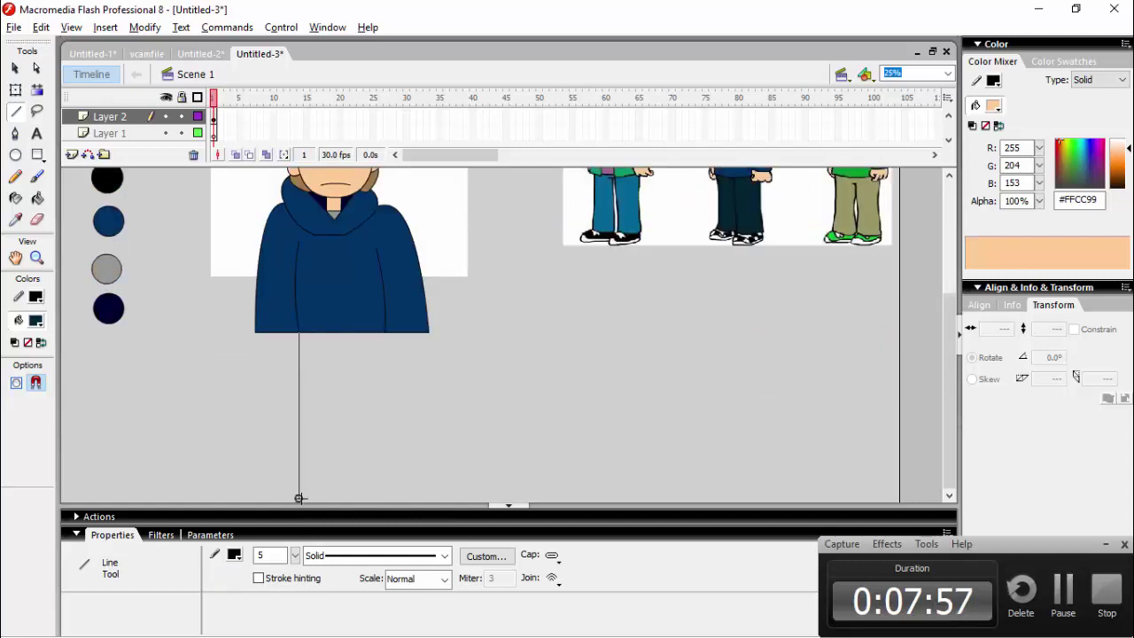
Outline the trousers below the hoodie's hem with a vertical left side, a flat bottom edge and a right side line.
left_click_drag(299, 499, 298, 503)
key("ctrl+z")
left_click_drag(505, 396, 504, 494)
key("ctrl+z")
mouse_move(299, 185)
left_mouse_down()
mouse_move(298, 390)
mouse_move(400, 390)
left_mouse_up()
left_click_drag(401, 391, 385, 195)
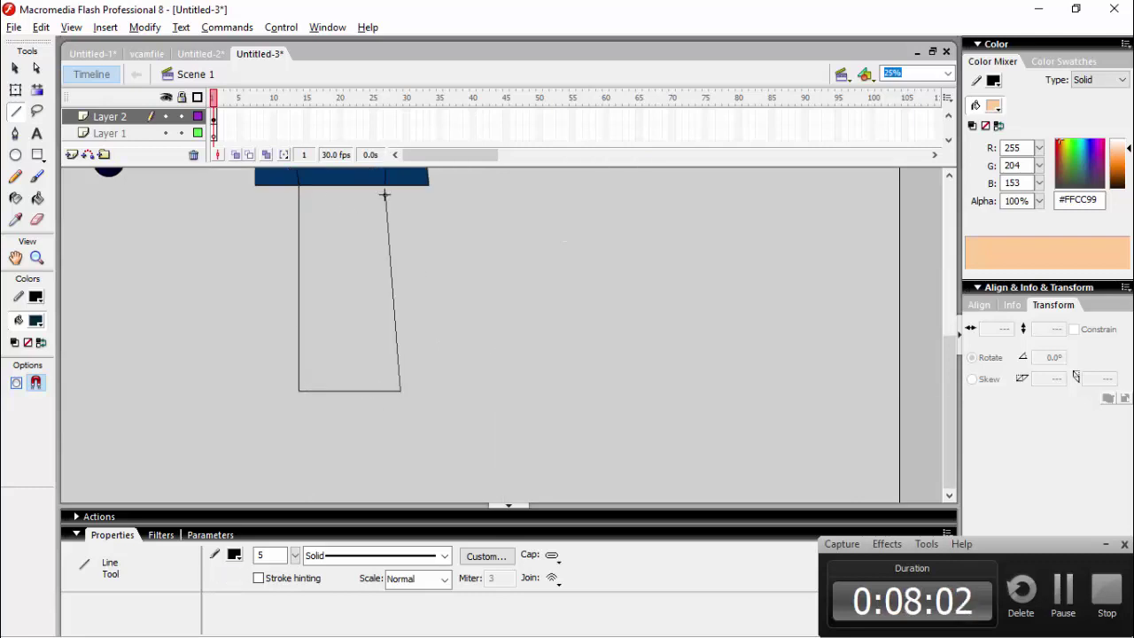
Straighten the trousers' right side to vertical and draw a centre line dividing the legs, with a short crossbar on top.
left_click(16, 90)
left_click_drag(400, 390, 337, 390)
key("n")
scroll(336, 390, "up", 2)
key("q")
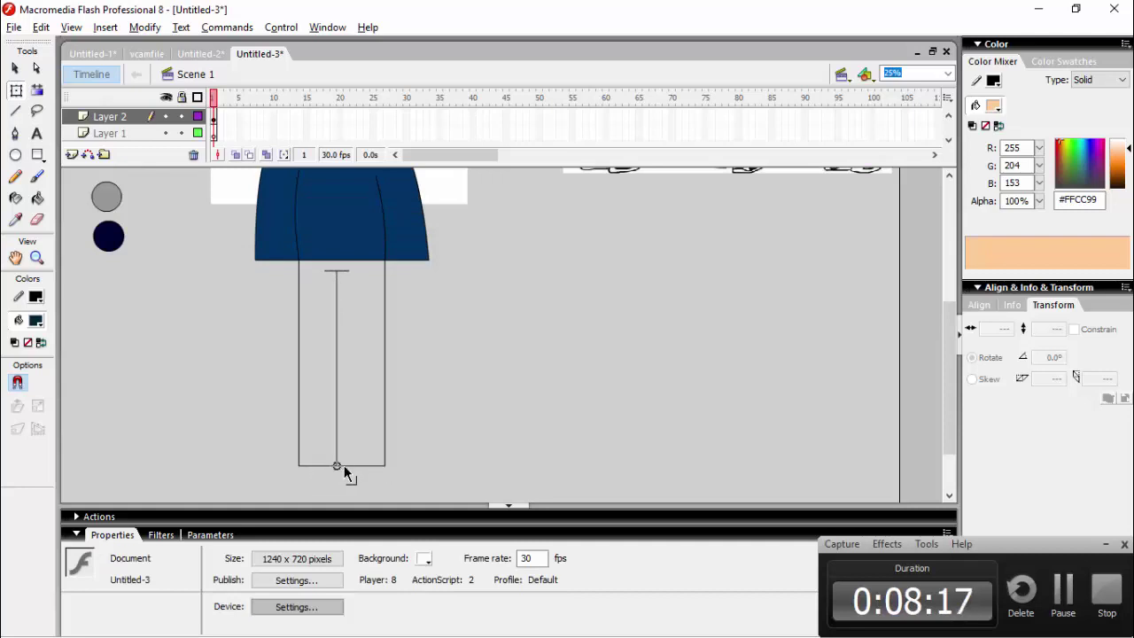
Shift both ends of the trousers' centre line so it stands vertical, midway between the two side lines.
left_click_drag(336, 465, 346, 466)
left_click_drag(337, 271, 348, 271)
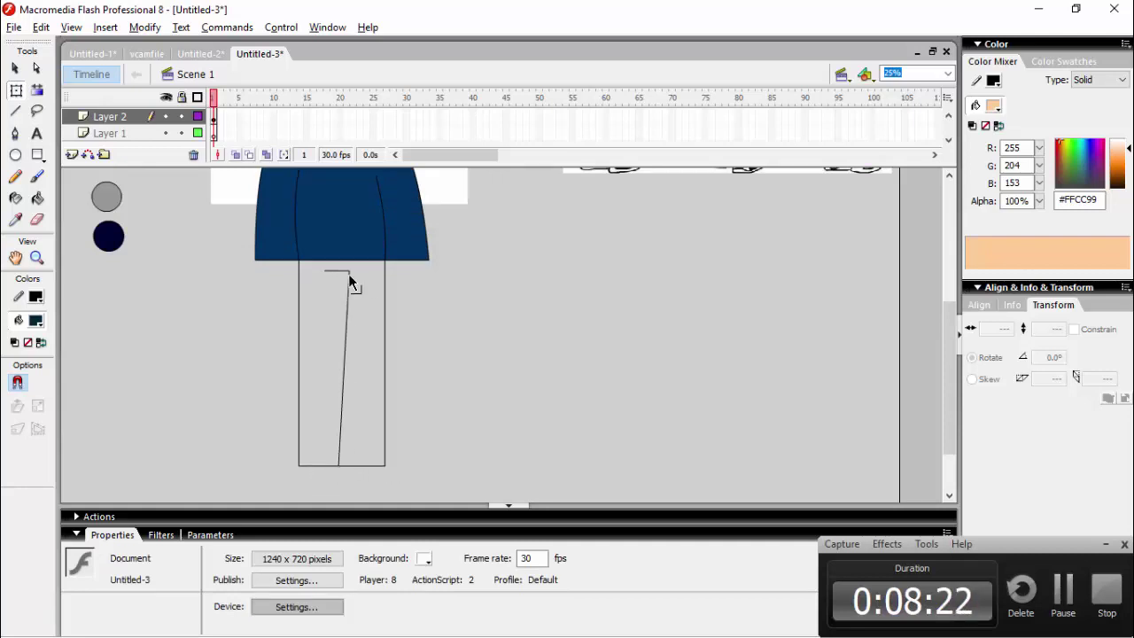
left_click(338, 465, "ctrl")
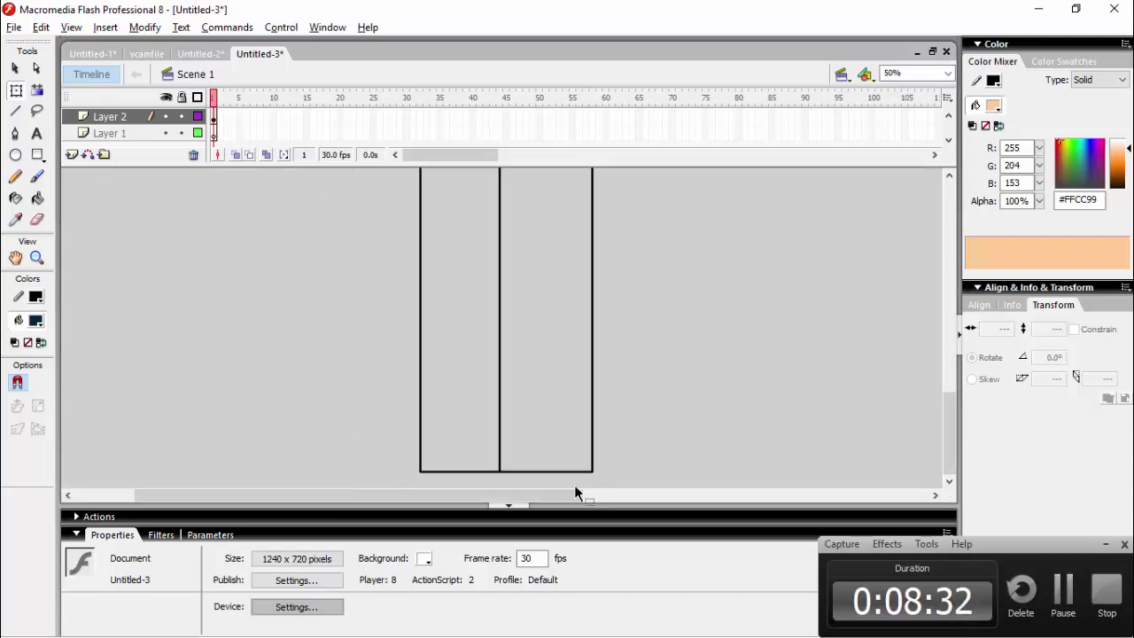
left_click_drag(506, 470, 511, 471)
scroll(511, 471, "up", 3)
left_click_drag(502, 306, 507, 307)
scroll(509, 363, "down", 3)
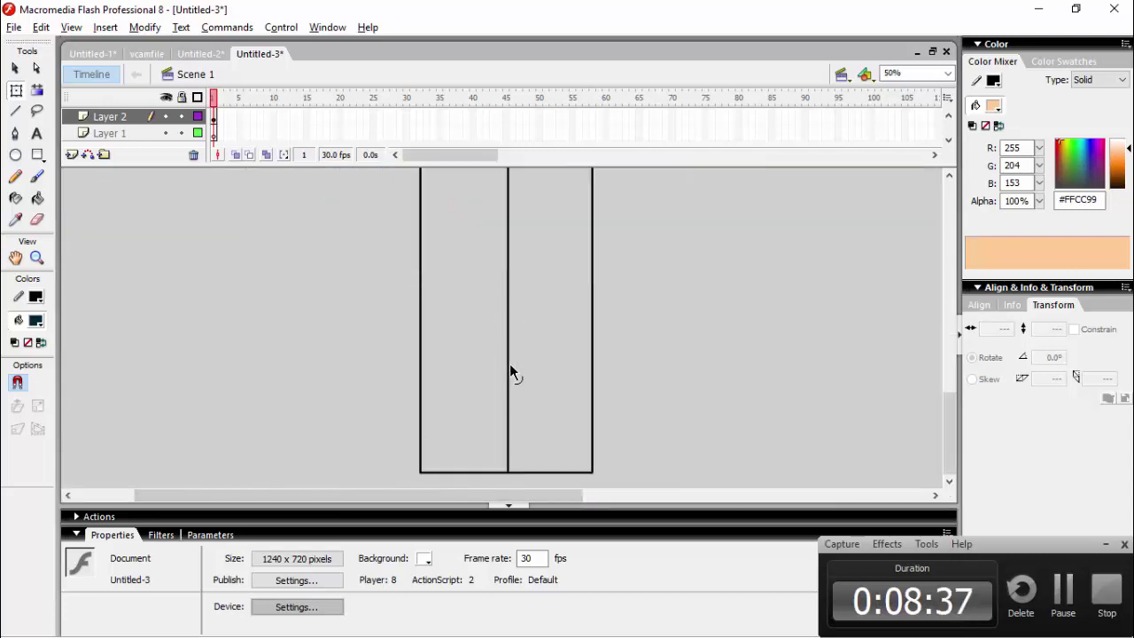
Replace the one-sided crossbar at the top of the trousers' centre line with one extending to both sides.
scroll(509, 363, "up", 3)
left_click(491, 308)
key("ctrl+c")
left_click(500, 310)
double_click(508, 312)
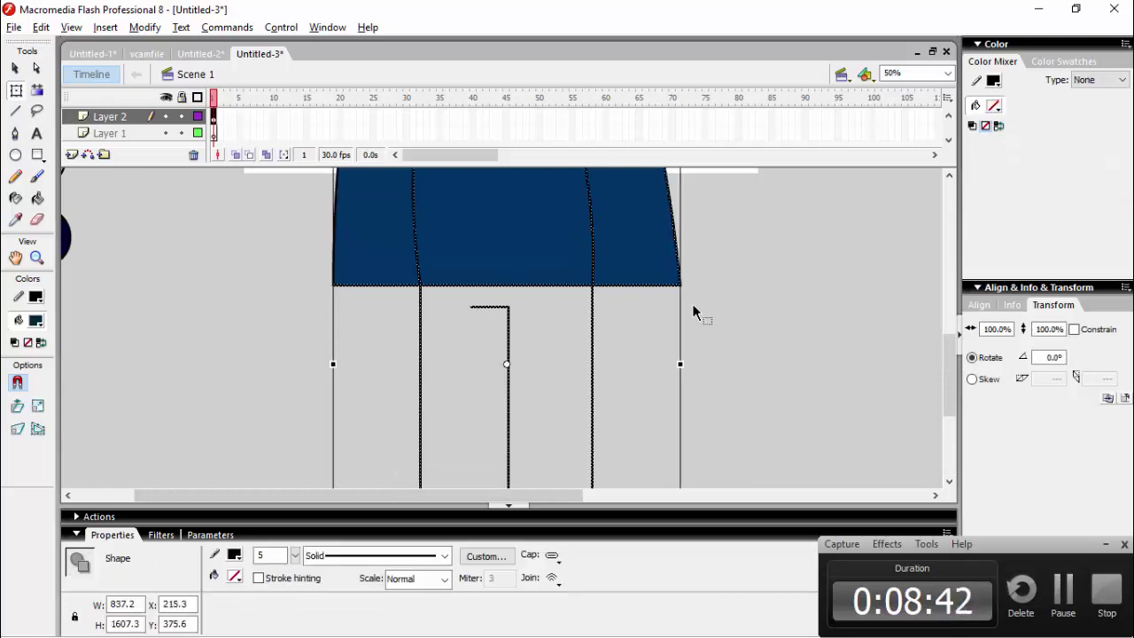
left_click(691, 310)
key("ctrl+v")
key("n")
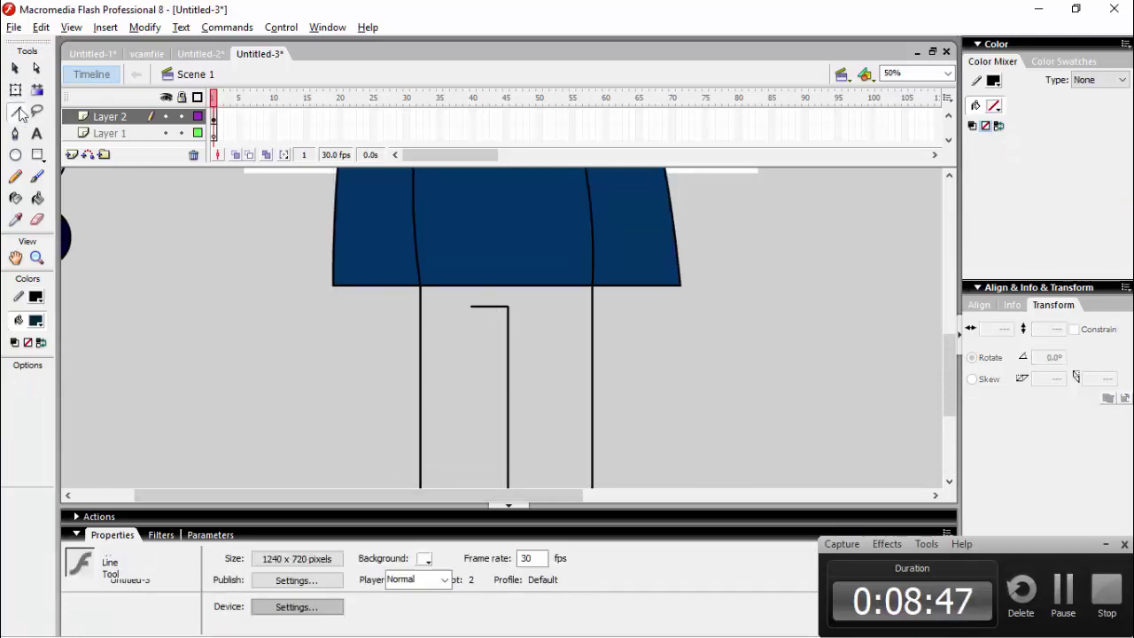
key("v")
left_click(500, 306)
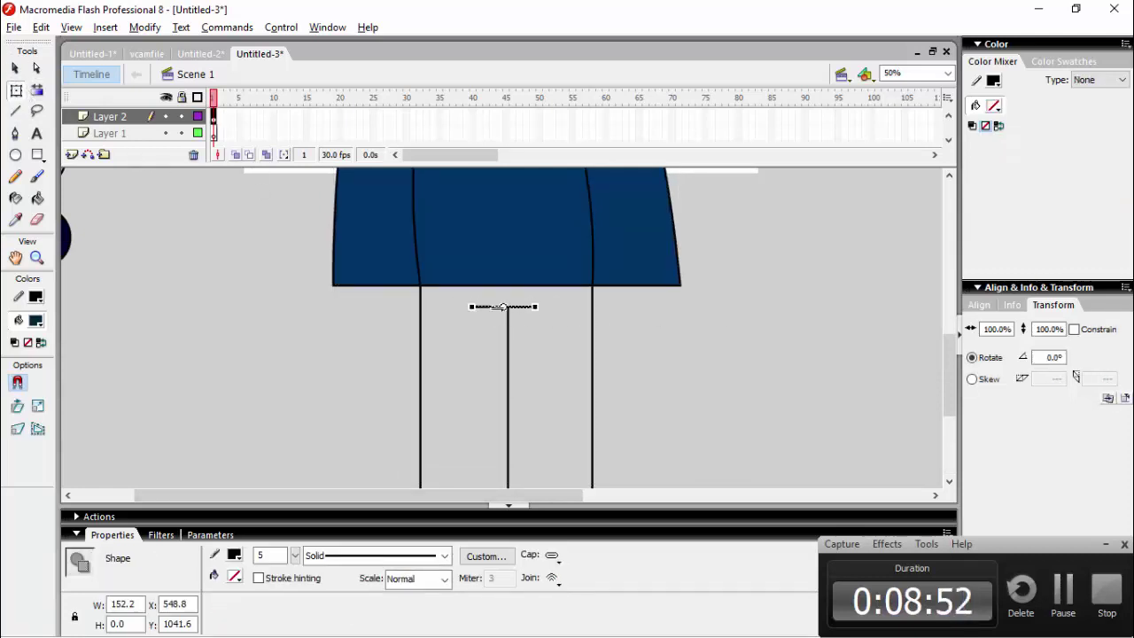
key("Delete")
key("n")
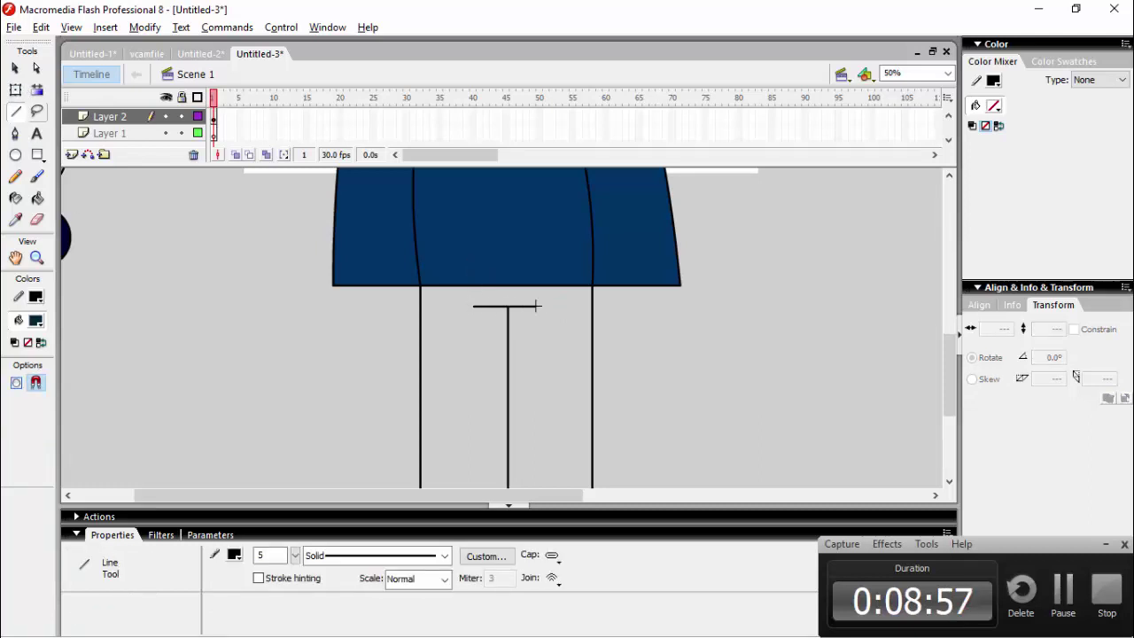
Try a flared cuff at the left leg's hem by adding slanted lines, removing the inner side segment and curving the edge.
scroll(535, 307, "down", 5)
key("q")
key("n")
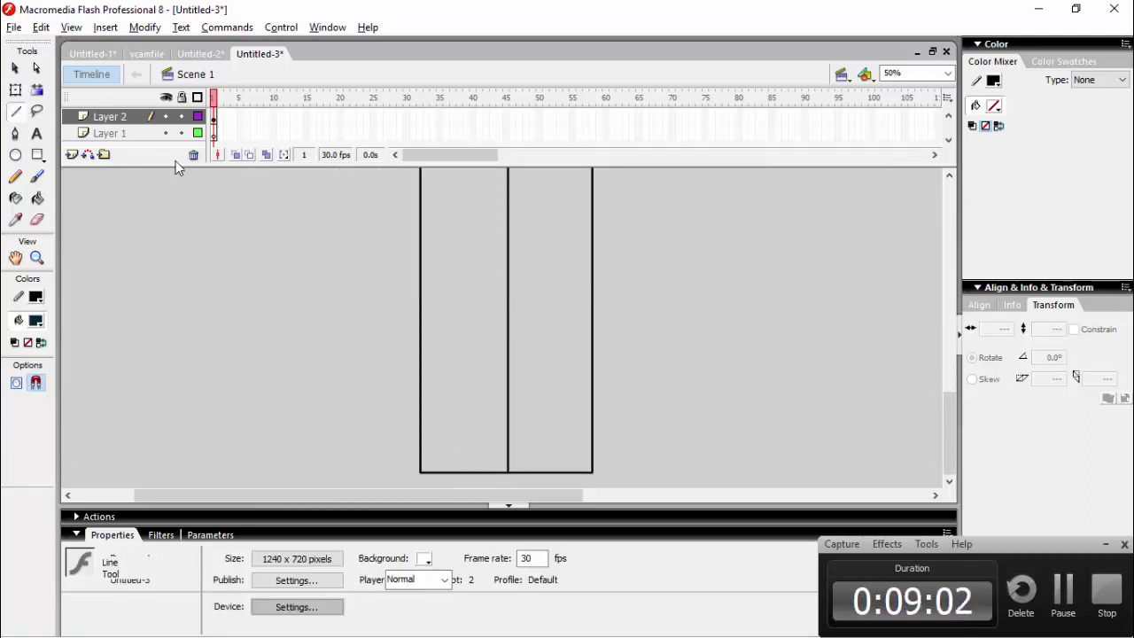
key("q")
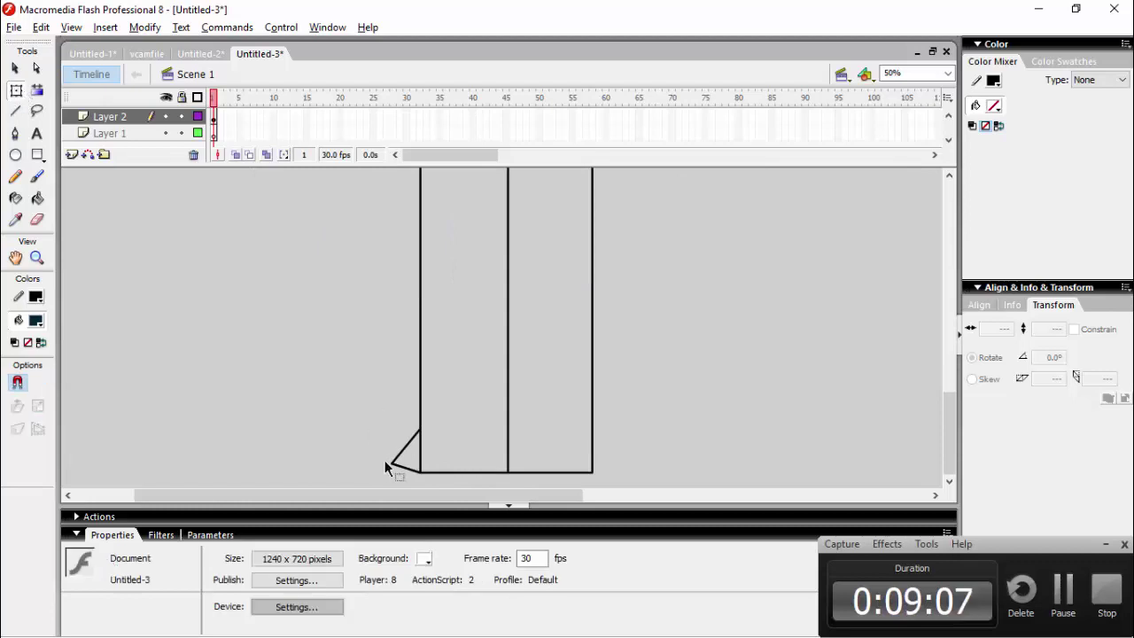
left_click(419, 455)
key("Delete")
left_click(407, 449)
mouse_move(407, 447)
left_mouse_down()
mouse_move(404, 432)
mouse_move(414, 448)
left_mouse_up()
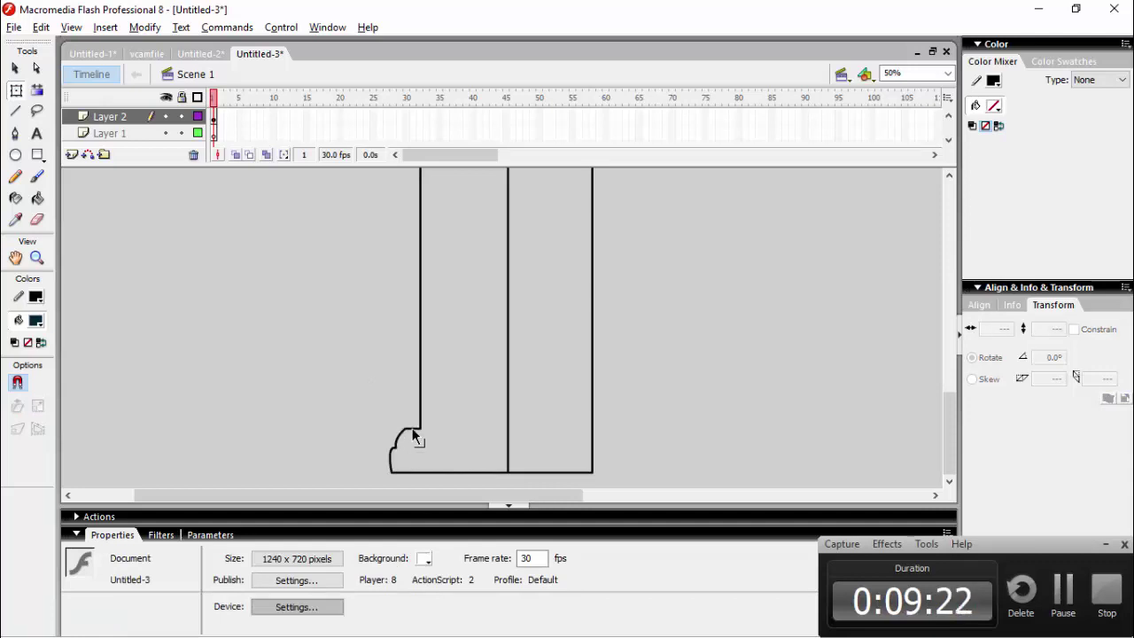
mouse_move(401, 446)
left_mouse_down()
mouse_move(392, 455)
mouse_move(387, 446)
mouse_move(417, 443)
mouse_move(392, 460)
left_mouse_up()
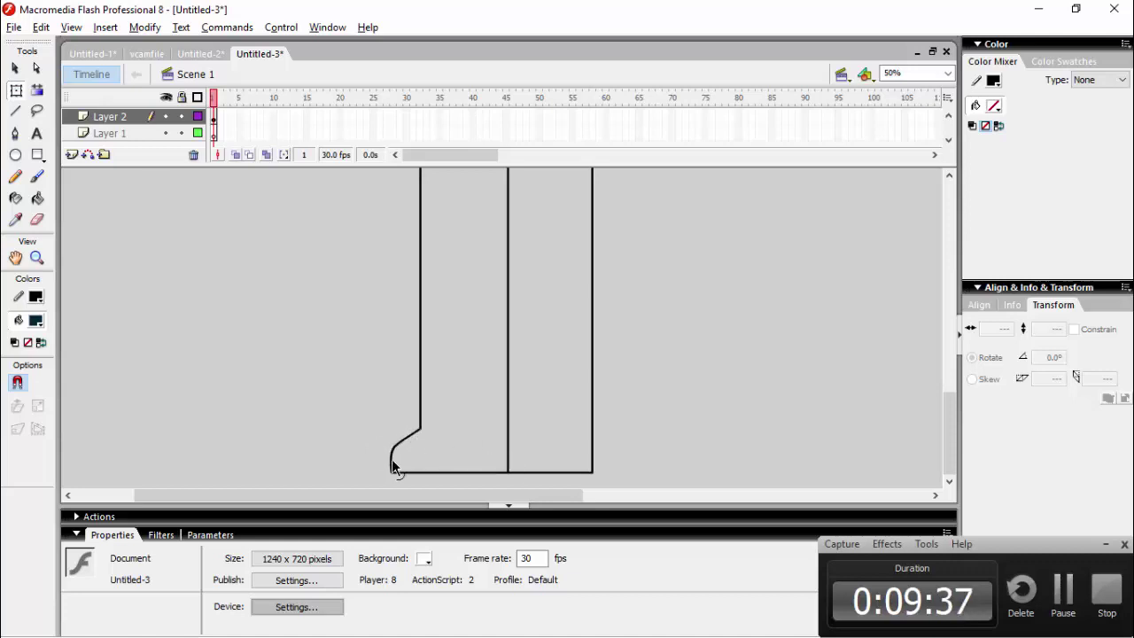
left_click_drag(412, 461, 403, 462)
Undo the reshaping of the left leg's flared cuff.
key("ctrl+z")
key("ctrl+z")
key("ctrl+z")
key("ctrl+z")
key("ctrl+z")
key("ctrl+z")
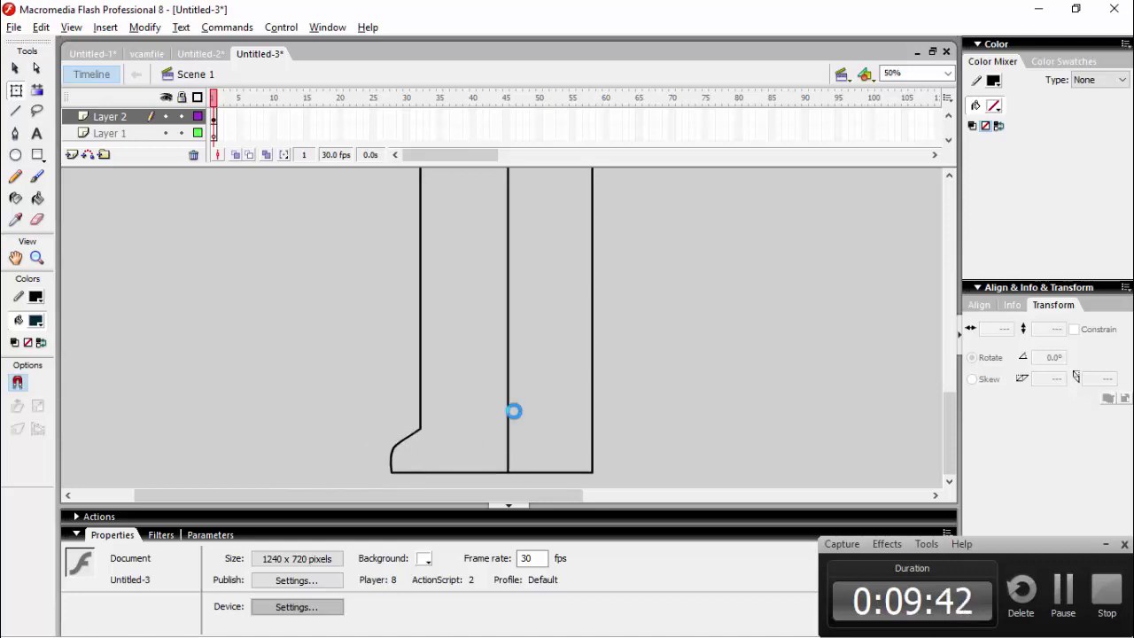
key("ctrl+z")
key("ctrl+z")
Delete the slanted edge segments of the left leg's cuff.
left_click(477, 435)
left_click(398, 462)
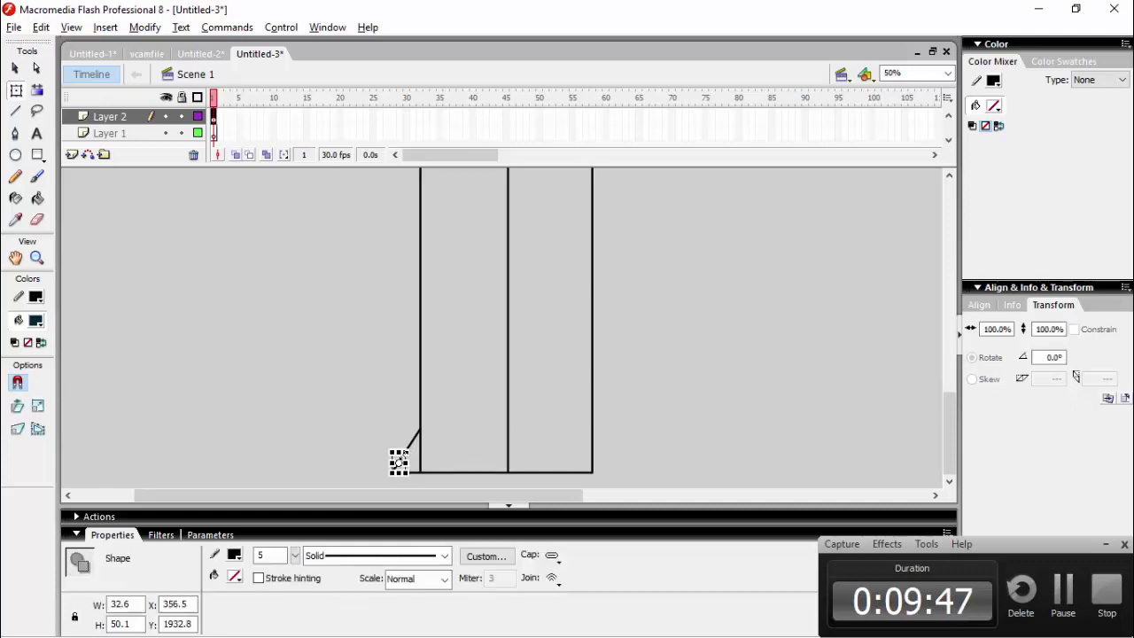
left_click(405, 448)
left_click(405, 448)
key("Delete")
left_click(397, 461)
left_click(412, 438)
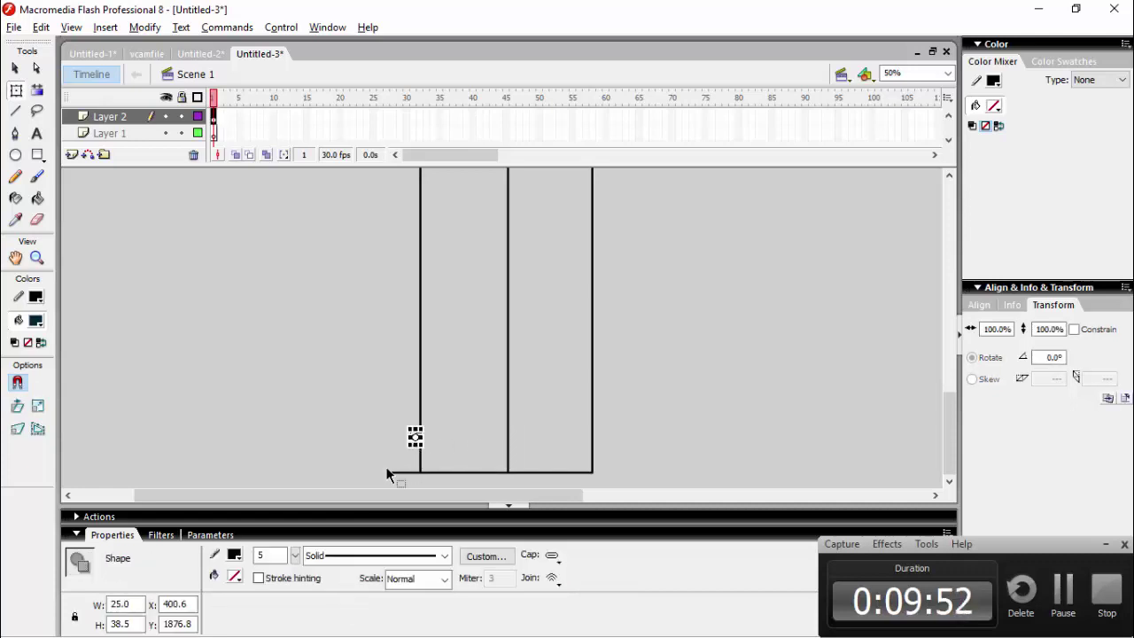
key("Delete")
Draw a single slanted edge for the left leg's cuff, curve it outward, and delete the side line segment inside it.
key("n")
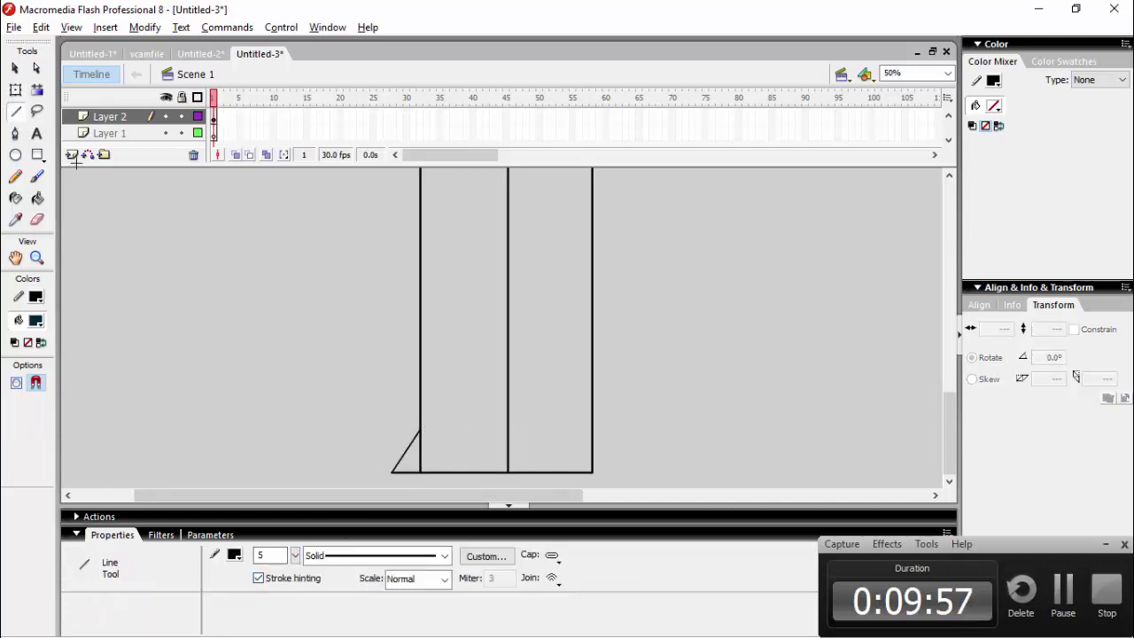
left_click(16, 91)
left_click_drag(406, 452, 397, 446)
left_click(420, 453)
key("Delete")
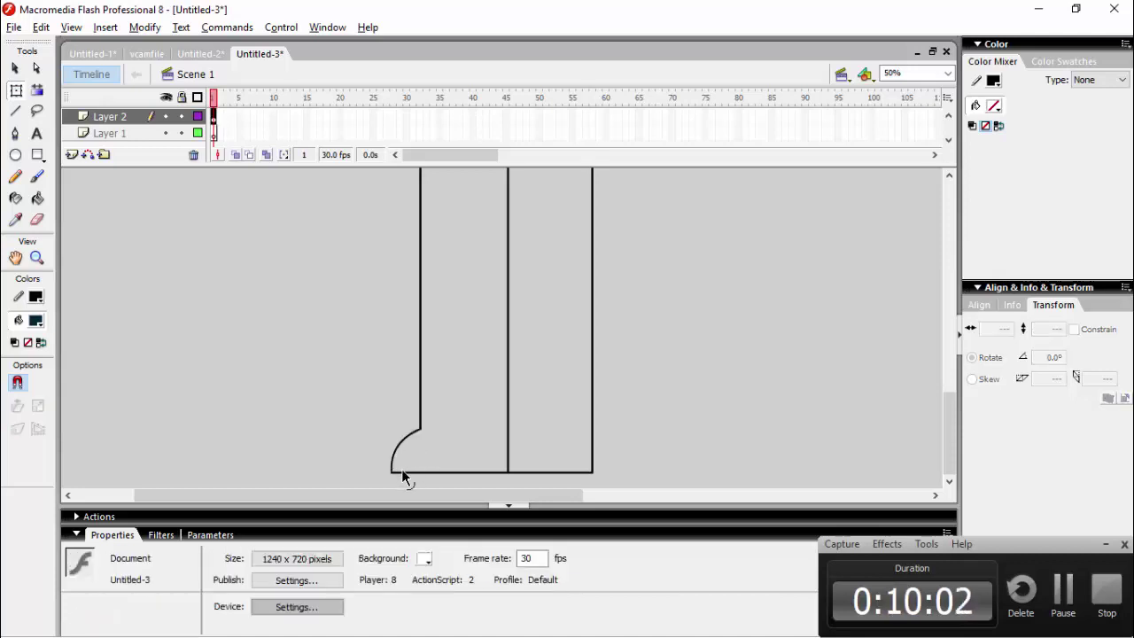
Delete the right leg's bottom edge and side line, keeping the centre line and the left leg.
left_click(16, 111)
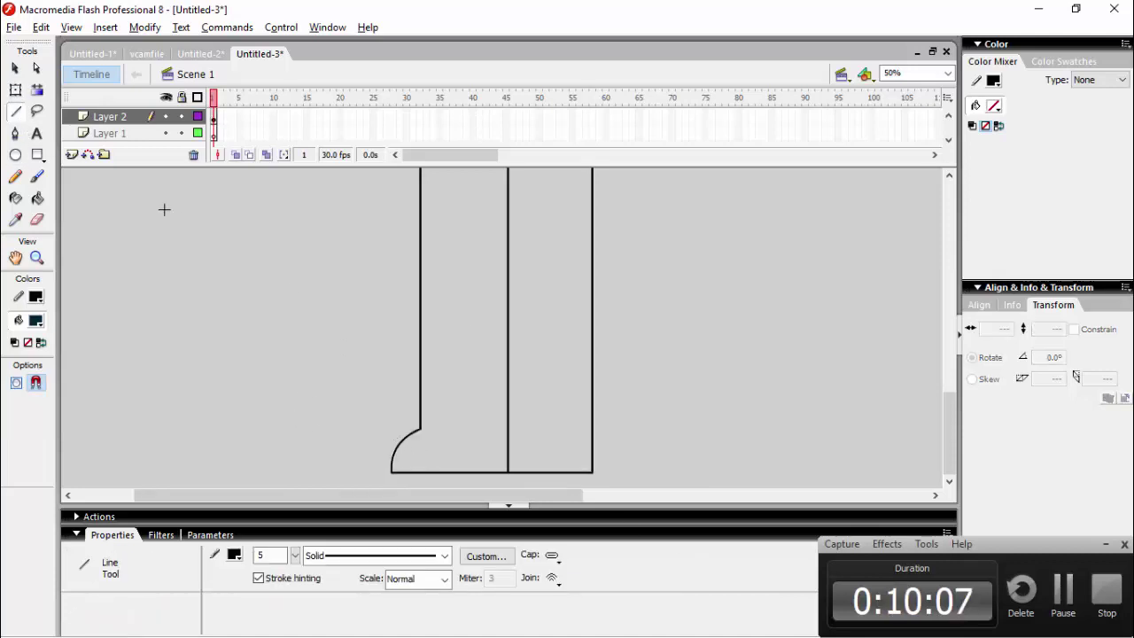
left_click(17, 90)
left_click(582, 471)
key("Delete")
left_click(592, 437)
key("Delete")
scroll(582, 437, "up", 3)
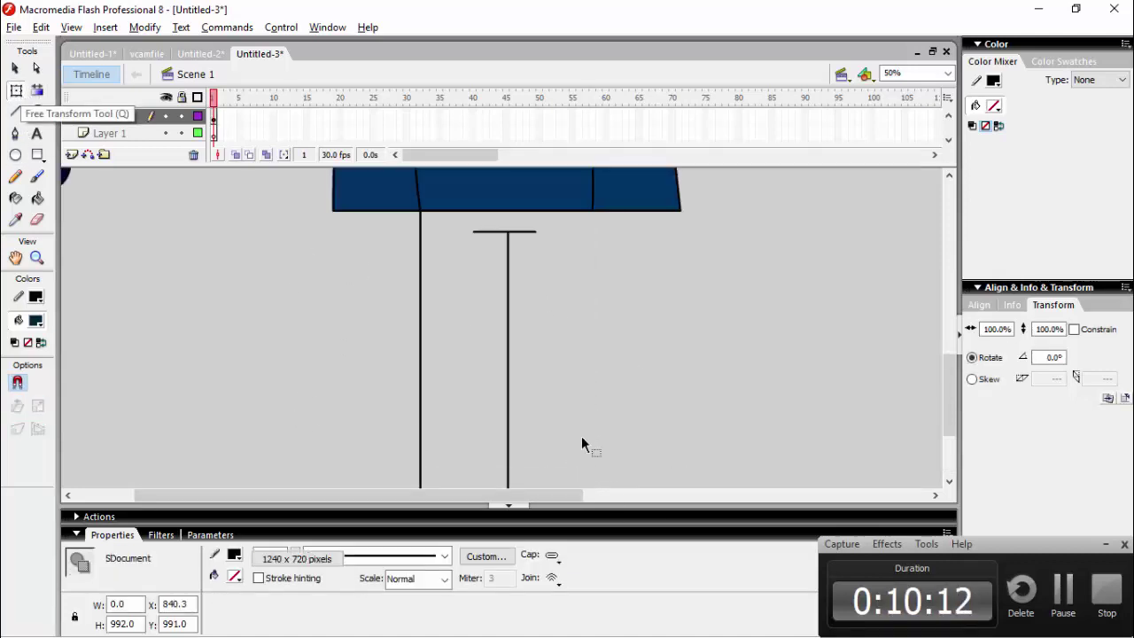
double_click(420, 316)
left_click(299, 212)
left_click_drag(299, 213, 450, 625)
scroll(554, 441, "down", 3)
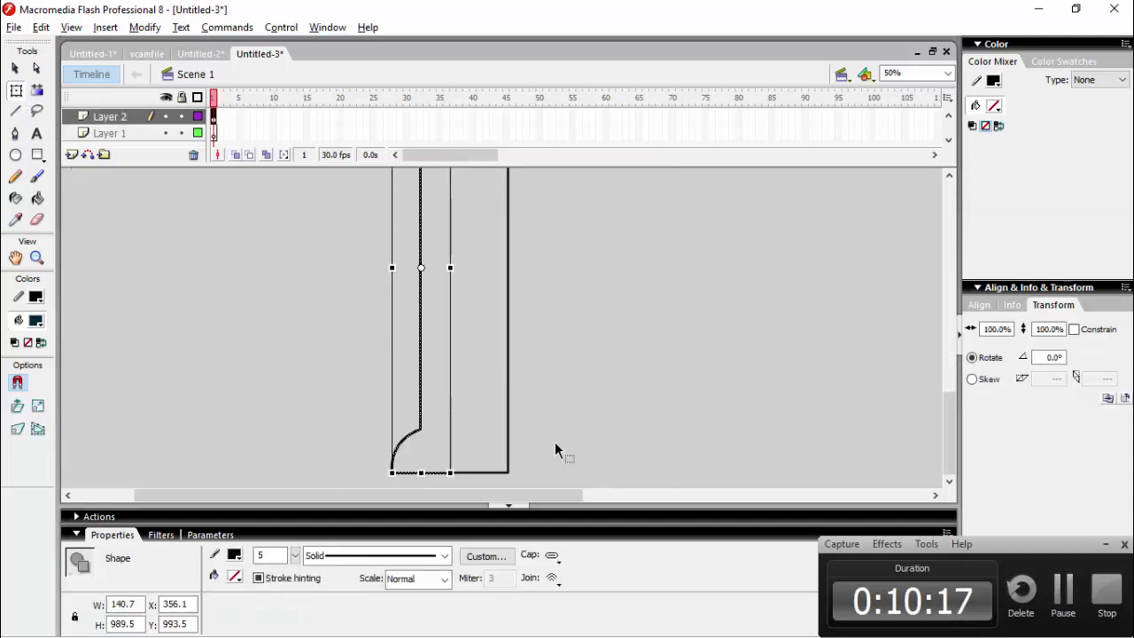
left_click(555, 441)
key("ctrl+minus")
left_click_drag(289, 292, 342, 497)
left_click(416, 437)
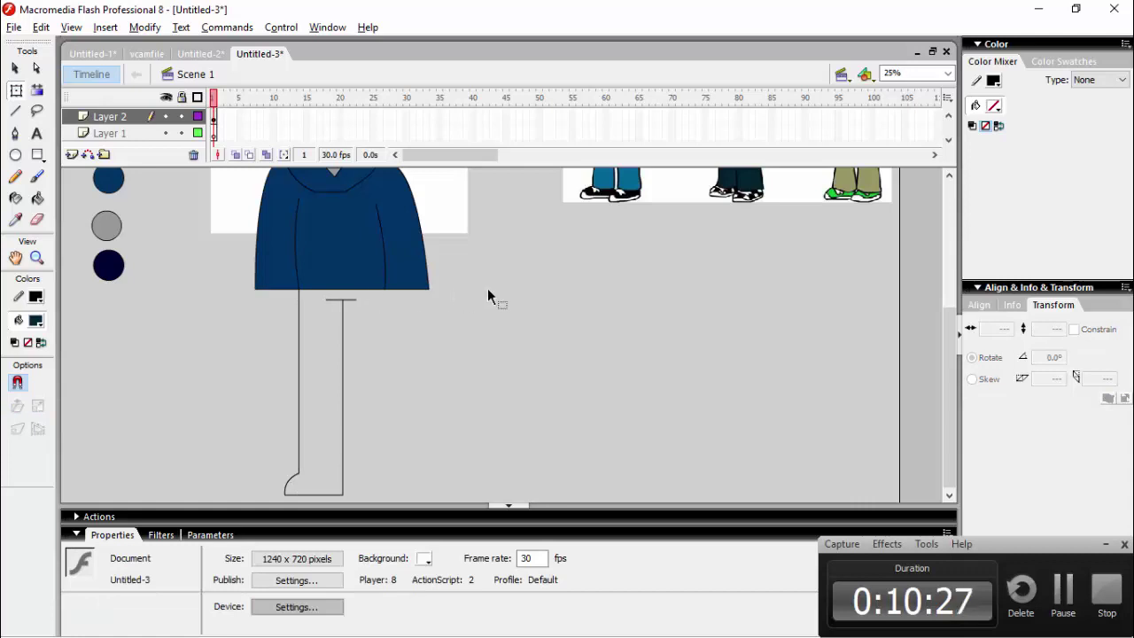
Duplicate the left leg's outline, flip the copy horizontally, and join it to the centre line and hoodie as the right leg.
left_click_drag(487, 289, 212, 500)
key("ctrl+c")
key("ctrl+v")
left_click(147, 29)
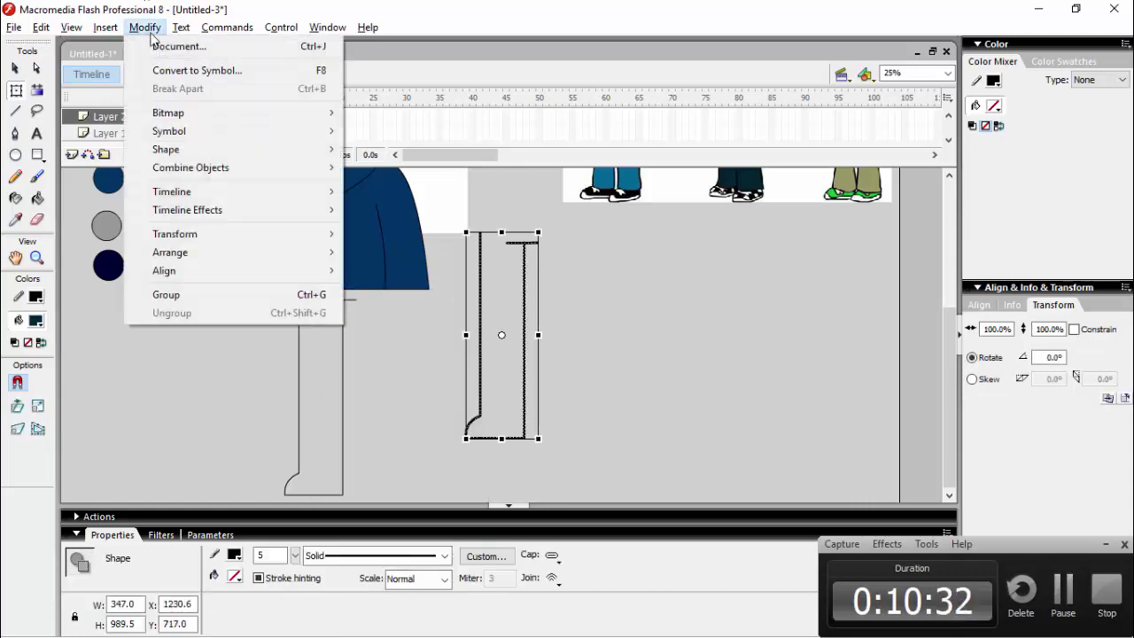
mouse_move(175, 234)
left_click(416, 410)
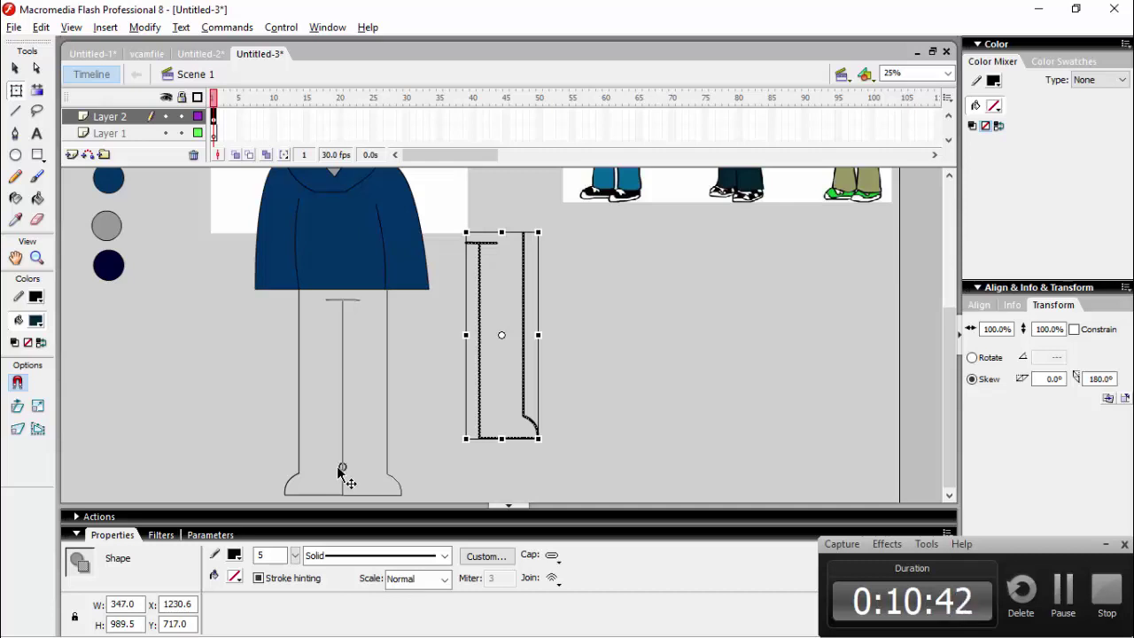
left_click_drag(337, 467, 339, 467)
left_click(357, 492)
left_click_drag(390, 290, 386, 290)
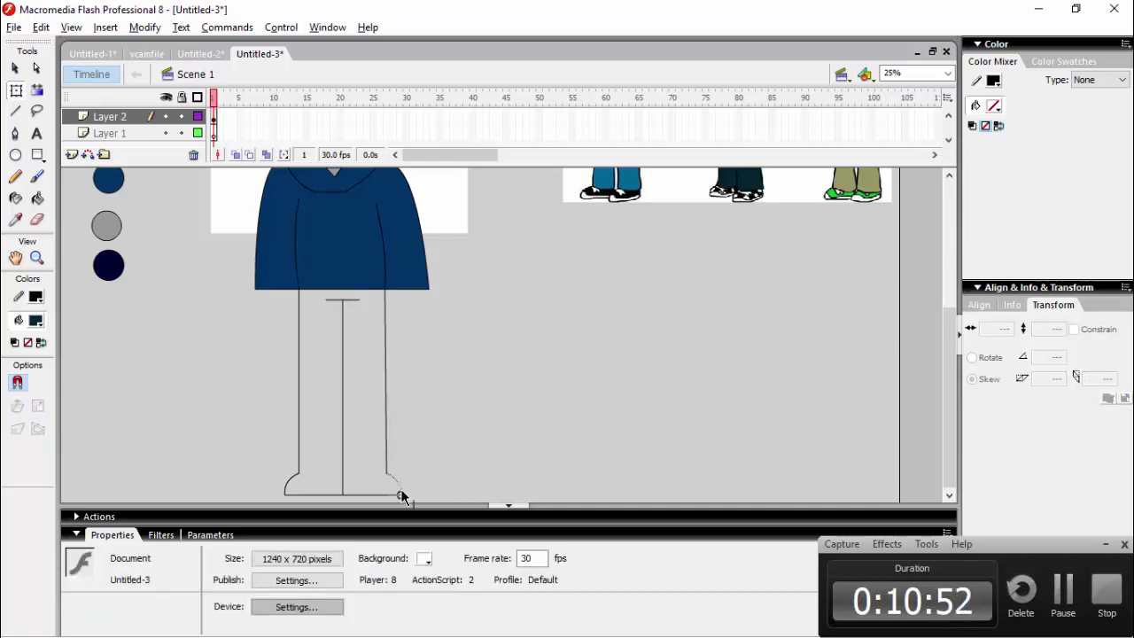
Fill both trouser legs with the dark color #002432 sampled from the swatch above the skin color.
left_click(37, 197)
left_click(37, 320)
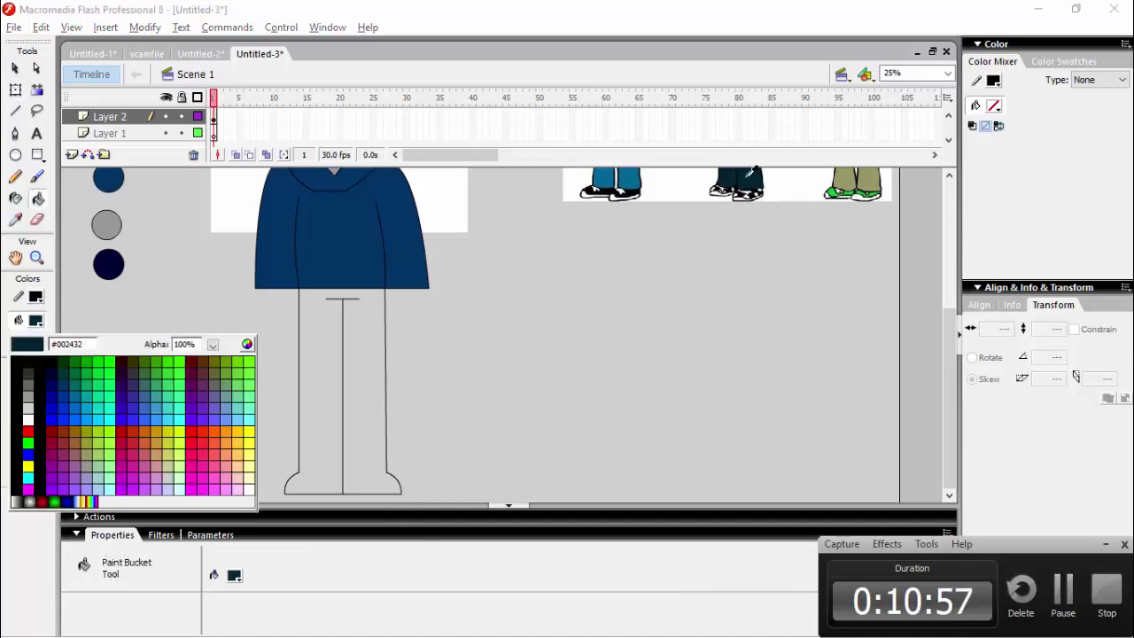
scroll(122, 237, "up", 5)
left_click(116, 241)
scroll(111, 235, "down", 3)
left_click(379, 428)
scroll(385, 426, "up", 2)
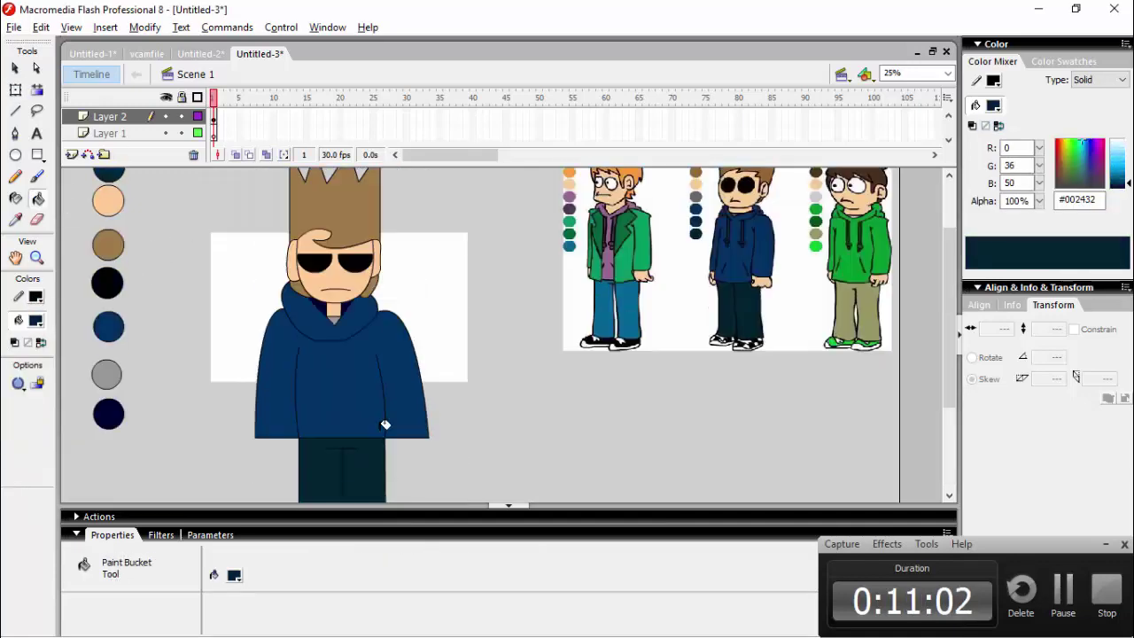
Duplicate the filled trousers, place the copy over the original, and shorten the copy from the hem upward.
scroll(386, 426, "down", 2)
key("q")
left_click_drag(265, 307, 456, 515)
left_click(379, 337)
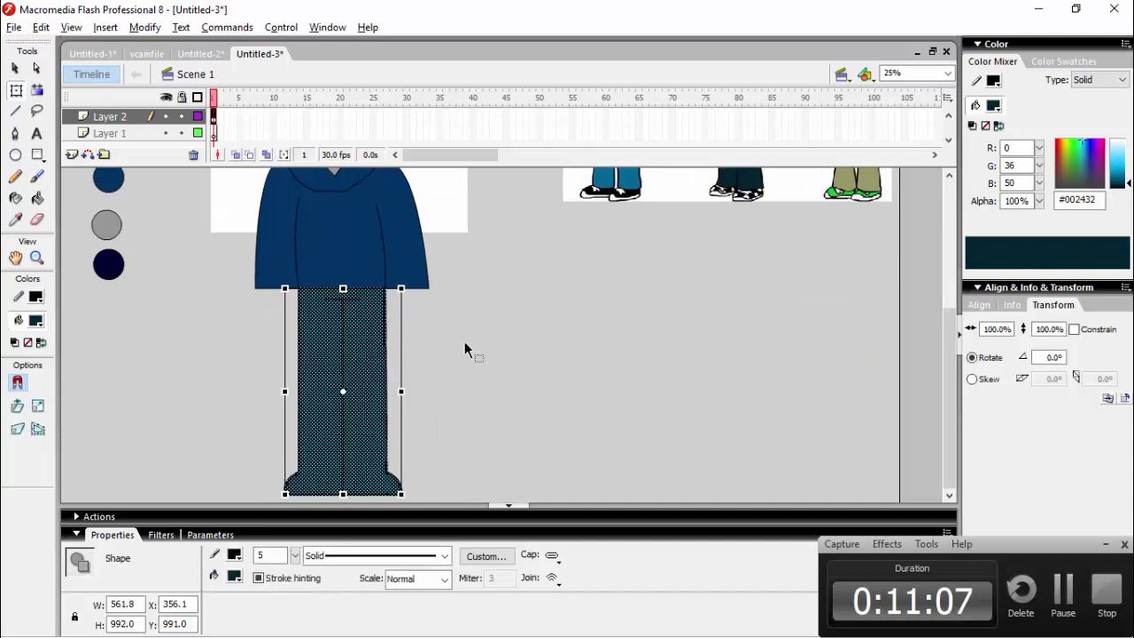
key("ctrl+c")
key("ctrl+v")
left_click_drag(352, 448, 351, 447)
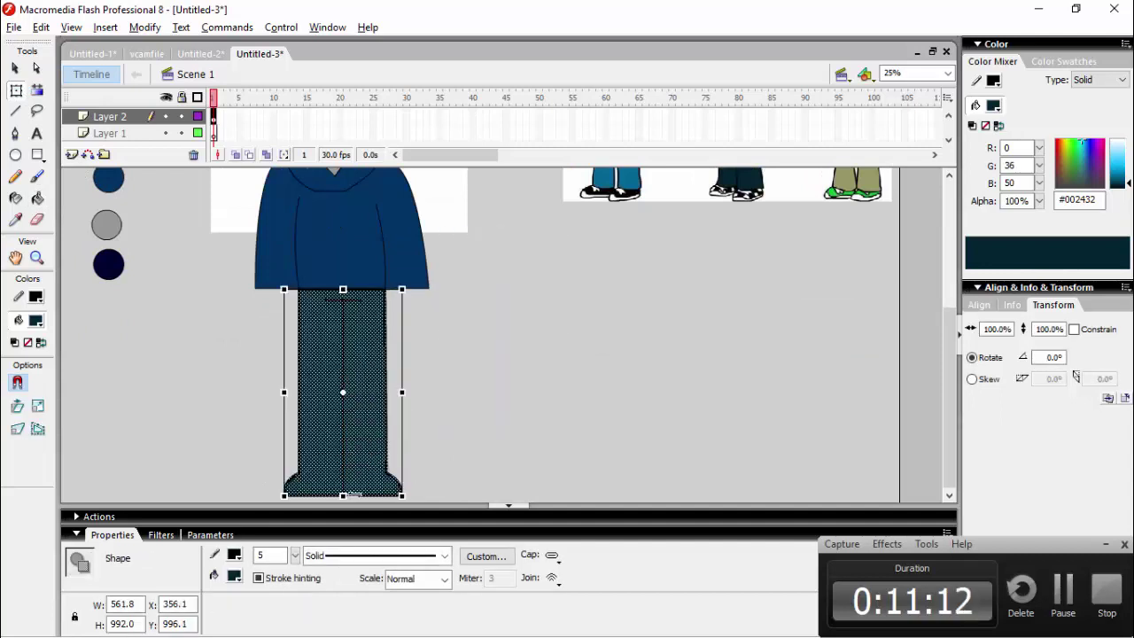
left_click_drag(343, 495, 342, 463)
left_click_drag(403, 379, 401, 378)
left_click(391, 470)
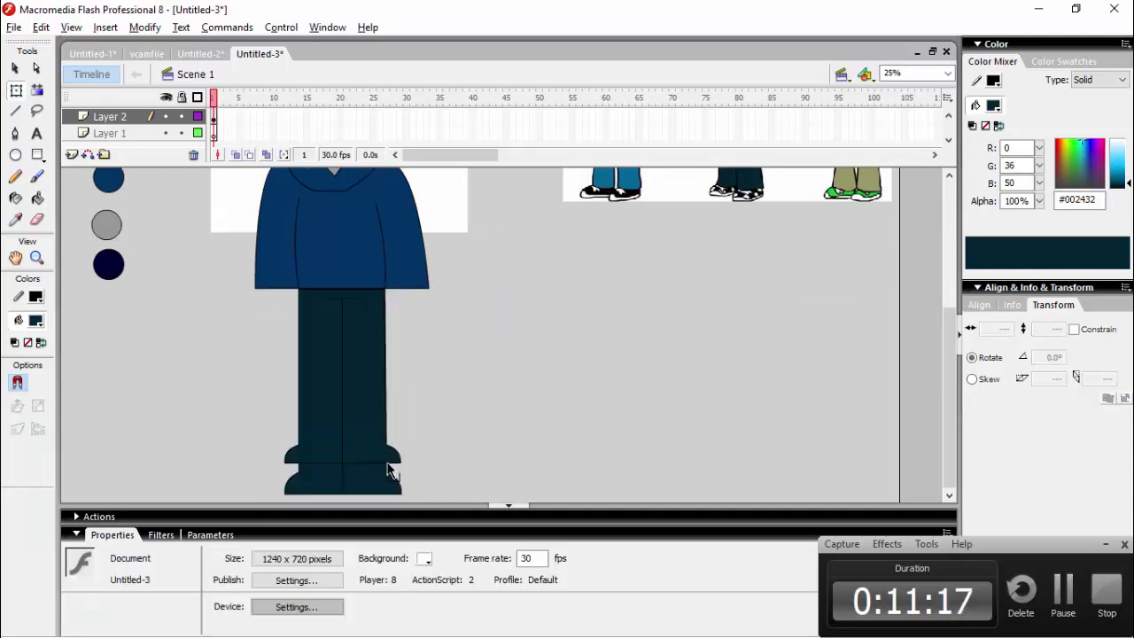
Delete the original trousers' cuffs sticking out below the shortened copy.
double_click(396, 485)
key("Delete")
left_click(340, 487)
key("Delete")
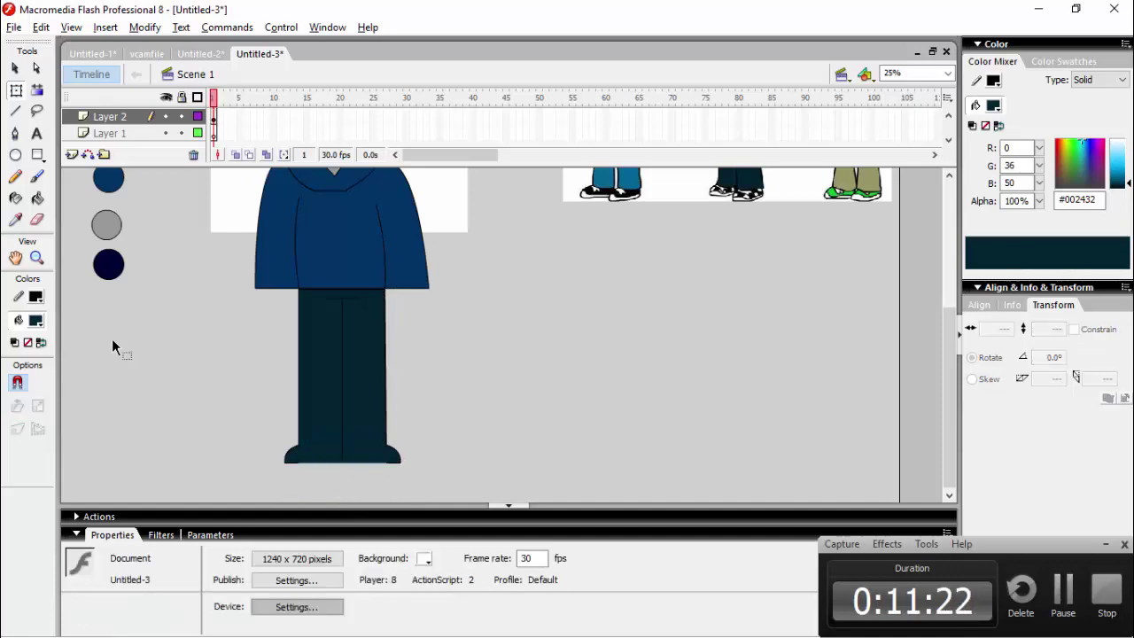
key("s")
key("n")
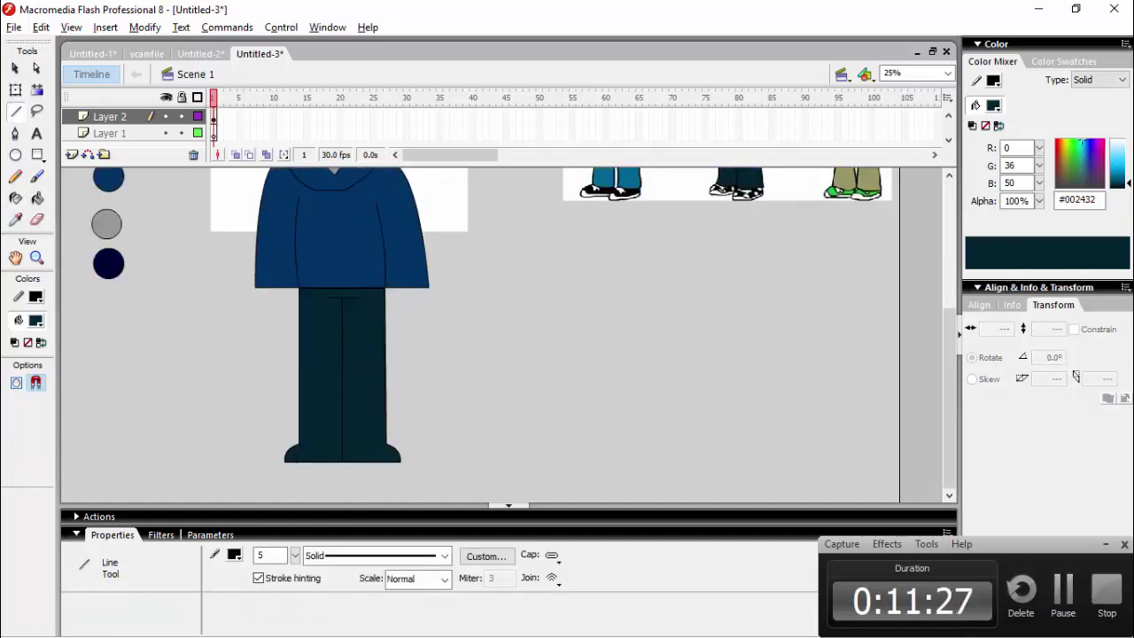
scroll(230, 283, "up", 5)
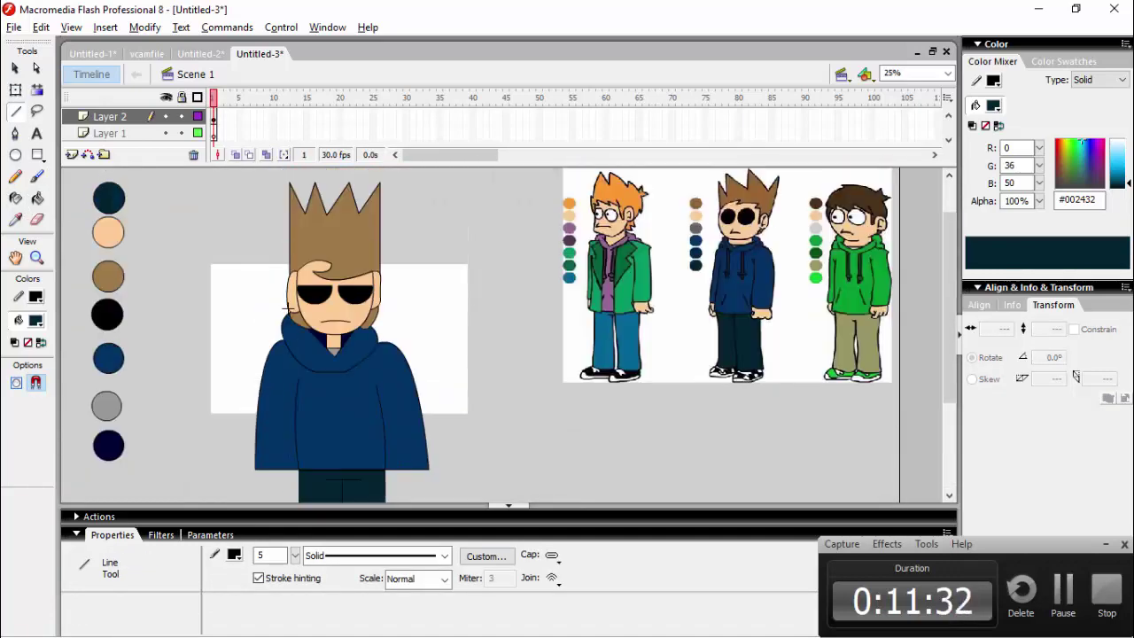
scroll(288, 307, "down", 4)
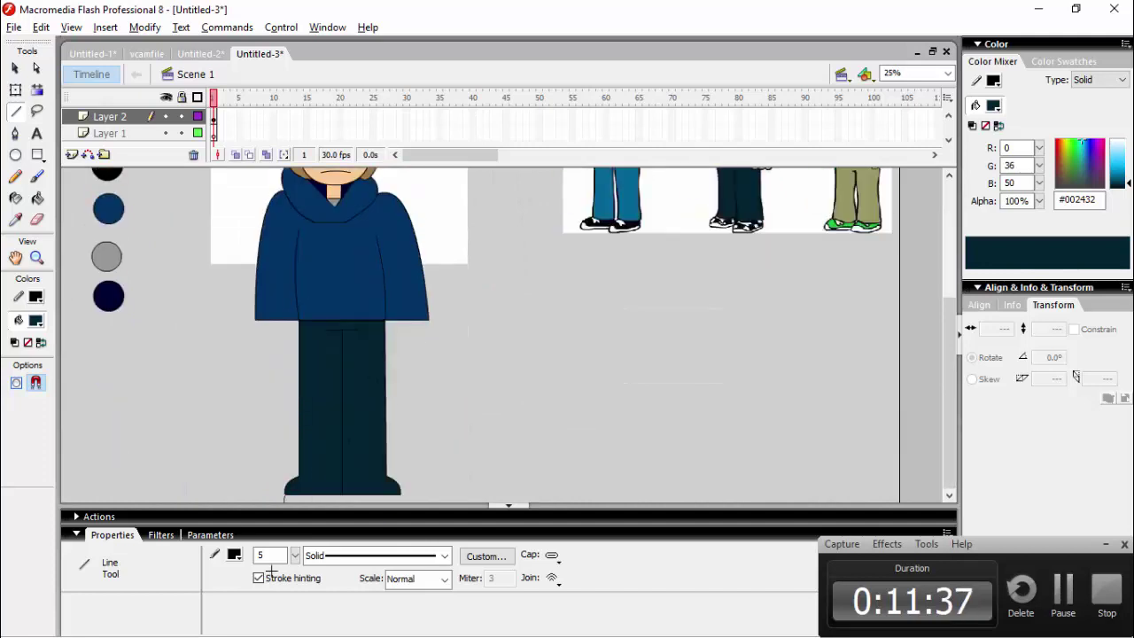
scroll(410, 291, "down", 2)
key("ctrl+z")
left_click(339, 341, "ctrl")
scroll(329, 390, "down", 1)
left_click_drag(378, 457, 378, 589)
scroll(388, 357, "down", 3)
key("ctrl+space")
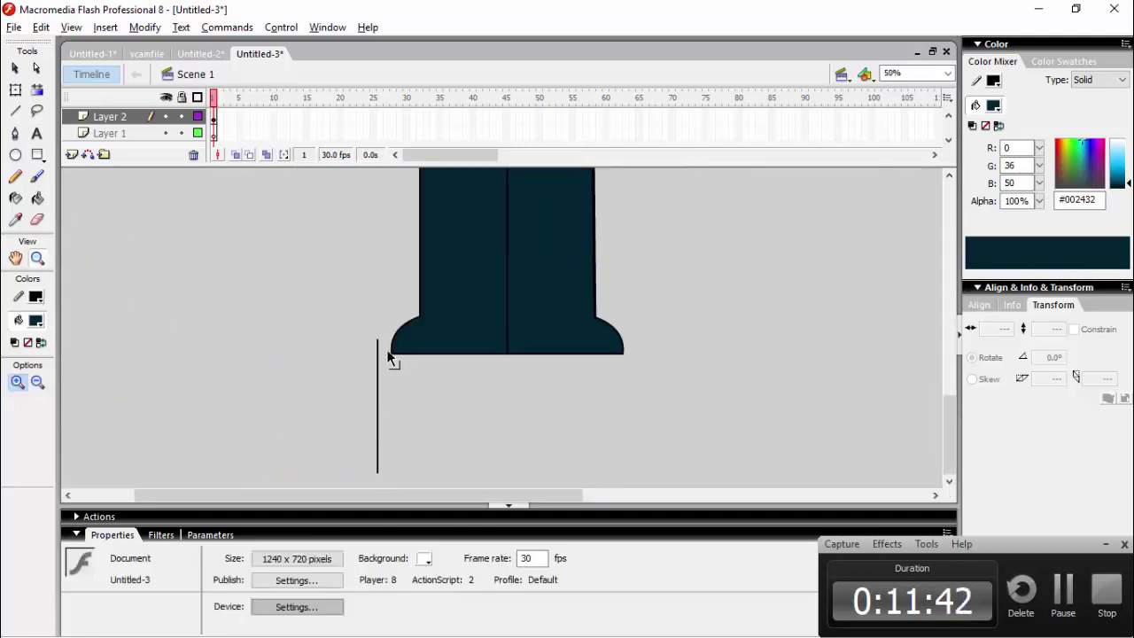
key("n")
left_click_drag(363, 382, 363, 437)
left_click_drag(363, 437, 684, 437)
left_click_drag(684, 436, 684, 369)
mouse_move(684, 369)
left_mouse_down()
mouse_move(625, 367)
mouse_move(625, 354)
left_mouse_up()
key("ctrl+z")
key("ctrl+z")
key("ctrl+z")
key("ctrl+z")
Draw the left shoe's outline below the left trouser cuff with straight lines and bend its front outward into a rounded toe.
left_click_drag(507, 354, 501, 427)
left_click_drag(378, 434, 364, 436)
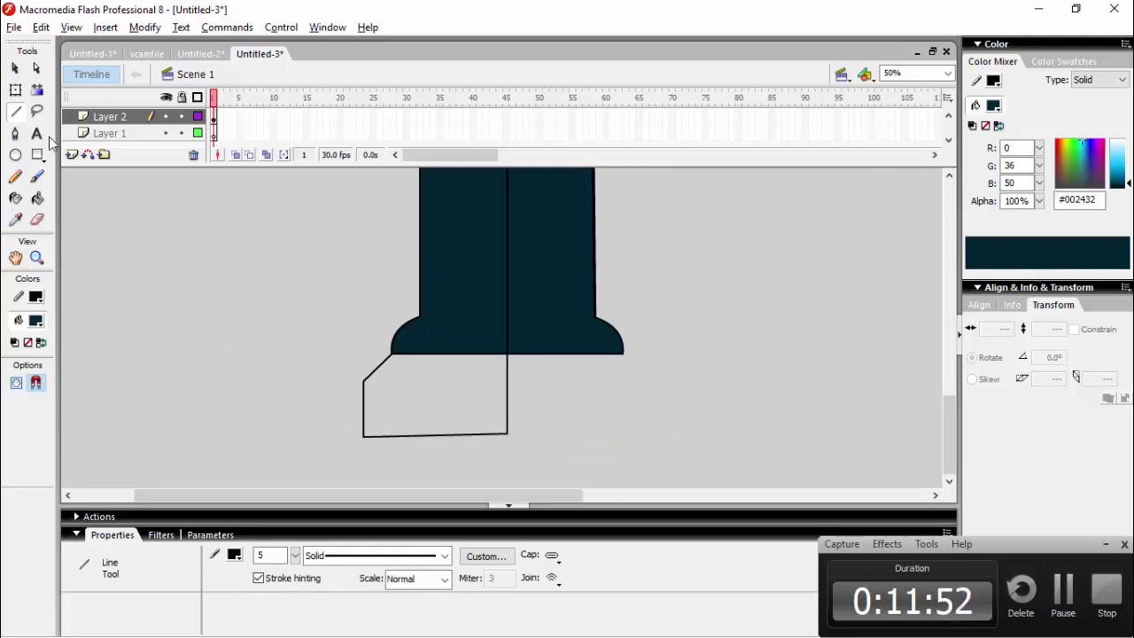
key("v")
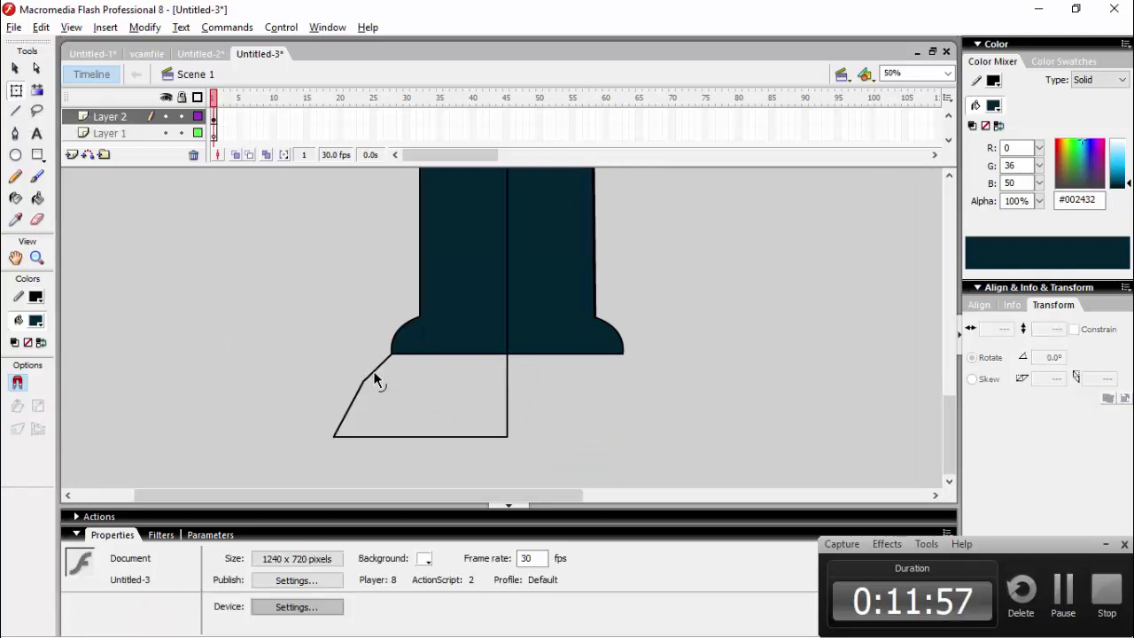
left_click_drag(375, 379, 338, 394)
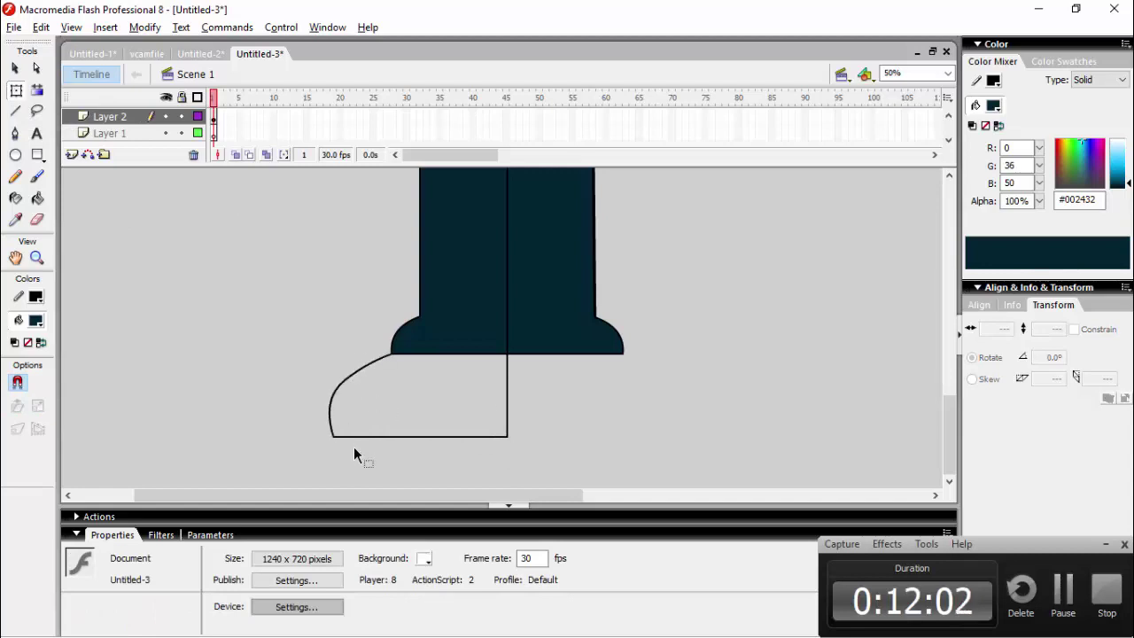
Draw a sole line along the left shoe's lower edge and connect it to the toe with a rounded toe cap.
key("n")
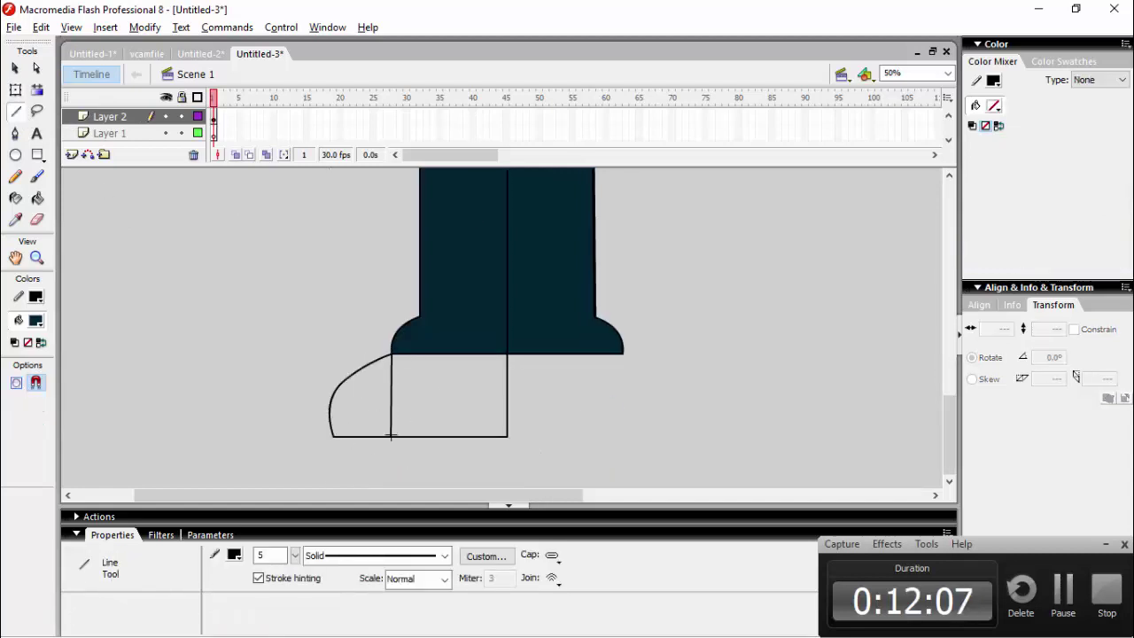
scroll(625, 476, "up", 5)
mouse_move(409, 494)
left_mouse_down()
mouse_move(672, 494)
mouse_move(440, 493)
mouse_move(561, 499)
mouse_move(467, 494)
left_mouse_up()
scroll(358, 434, "down", 5)
scroll(292, 434, "up", 6)
scroll(463, 484, "down", 6)
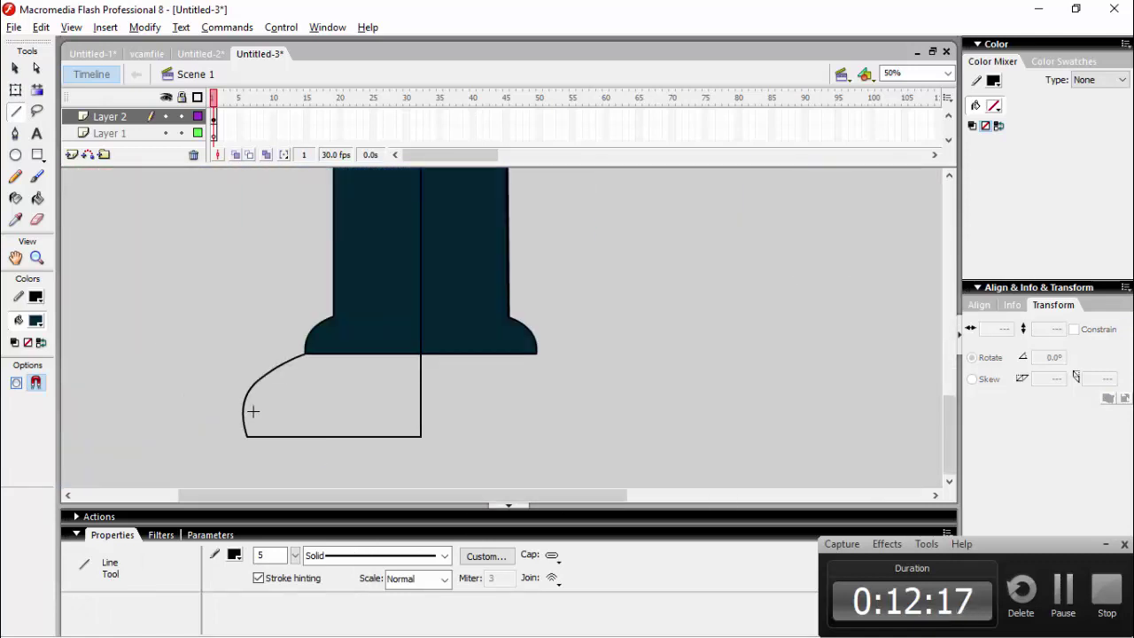
left_click_drag(264, 418, 421, 418)
key("q")
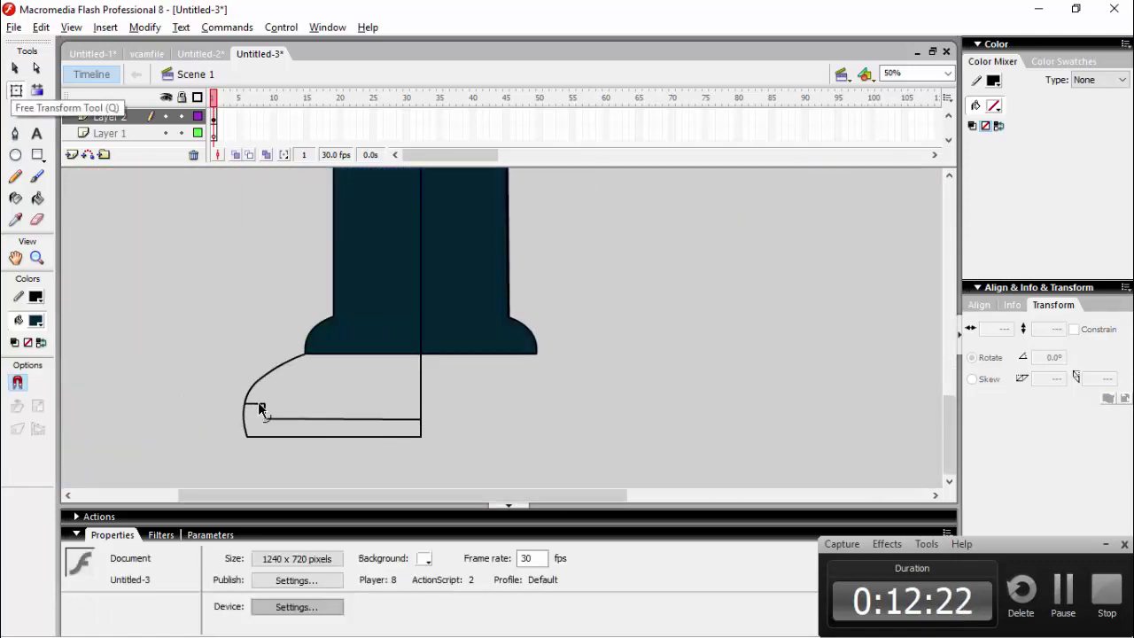
left_click(265, 411)
left_click(297, 388)
key("ctrl+equal")
scroll(330, 448, "down", 2)
left_click_drag(356, 494, 278, 495)
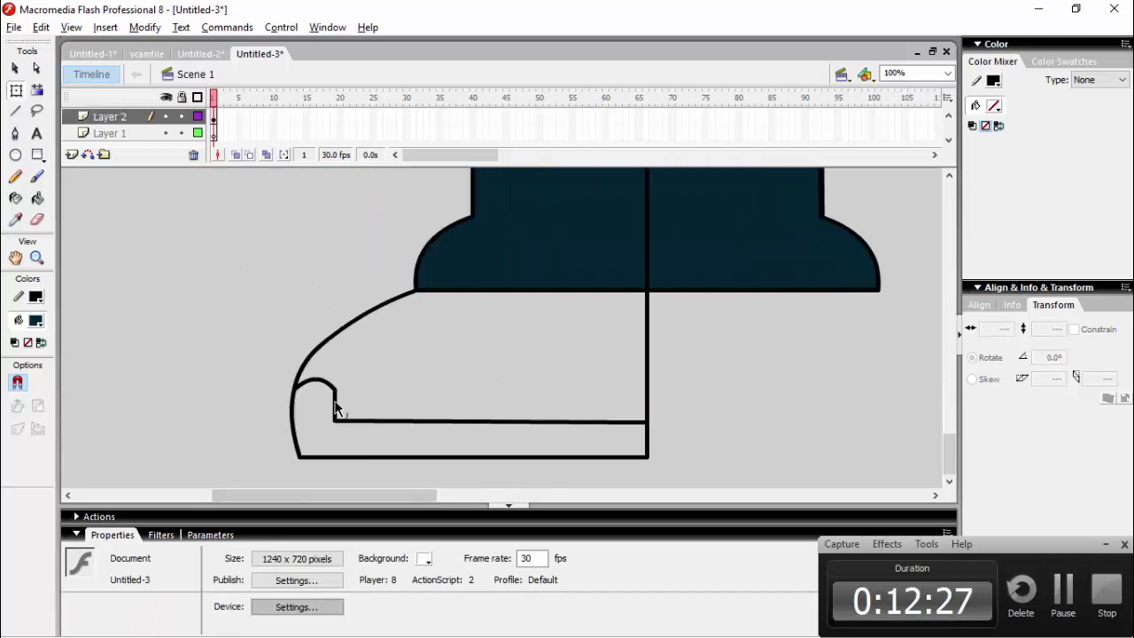
key("n")
left_click_drag(415, 291, 415, 420)
mouse_move(442, 290)
left_mouse_down()
mouse_move(442, 421)
mouse_move(646, 401)
mouse_move(298, 376)
mouse_move(647, 354)
left_mouse_up()
key("ctrl+z")
key("ctrl+z")
key("ctrl+z")
key("ctrl+z")
key("ctrl+z")
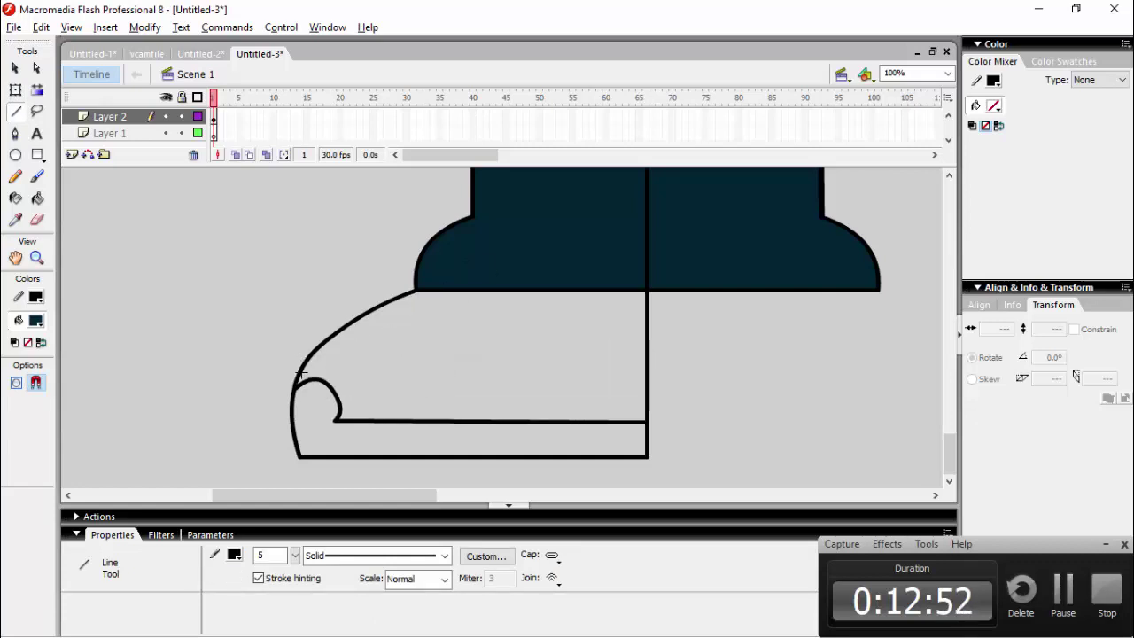
Divide the left shoe's upper into checker cells with one horizontal line and four vertical lines down to the sole.
left_click_drag(301, 370, 643, 369)
left_click_drag(417, 410, 414, 420)
left_click_drag(488, 290, 489, 420)
mouse_move(568, 291)
left_mouse_down()
mouse_move(567, 421)
mouse_move(543, 421)
left_mouse_up()
key("ctrl+z")
left_click_drag(595, 290, 595, 420)
Fill alternate checker cells of the left shoe with white, starting with the cell above the toe.
left_click(37, 321)
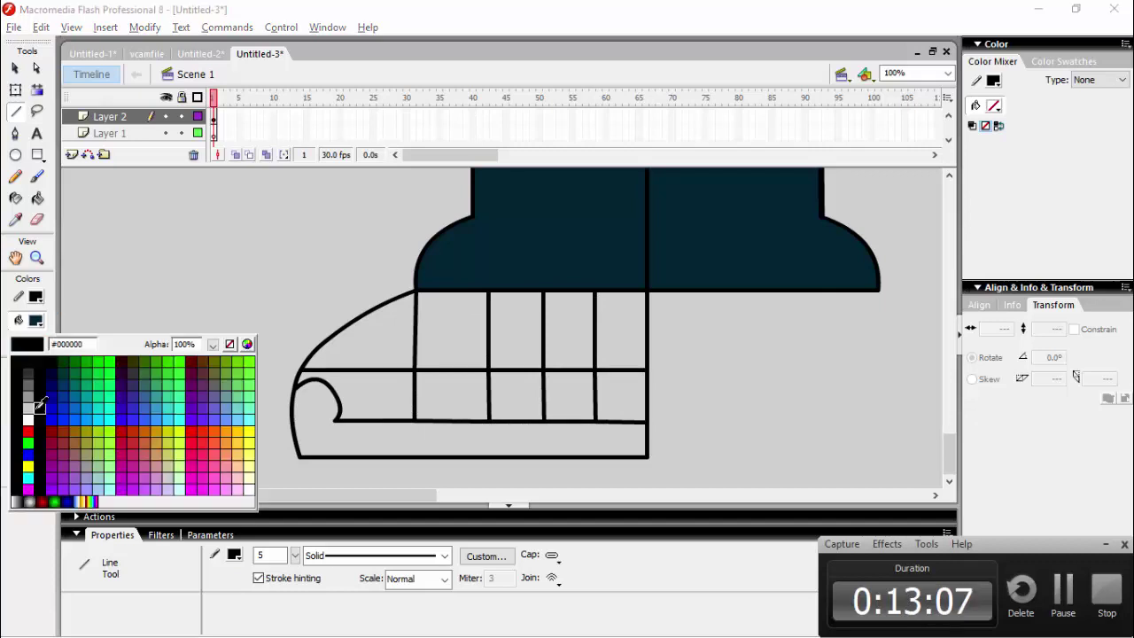
left_click(15, 430)
key("k")
left_click(375, 363)
left_click(452, 396)
left_click(515, 330)
left_click(592, 379)
left_click(600, 364)
Fill the left shoe's remaining checker cells with black #000000.
left_click(37, 342)
left_click(354, 396)
left_click(452, 329)
left_click(569, 329)
left_click(516, 395)
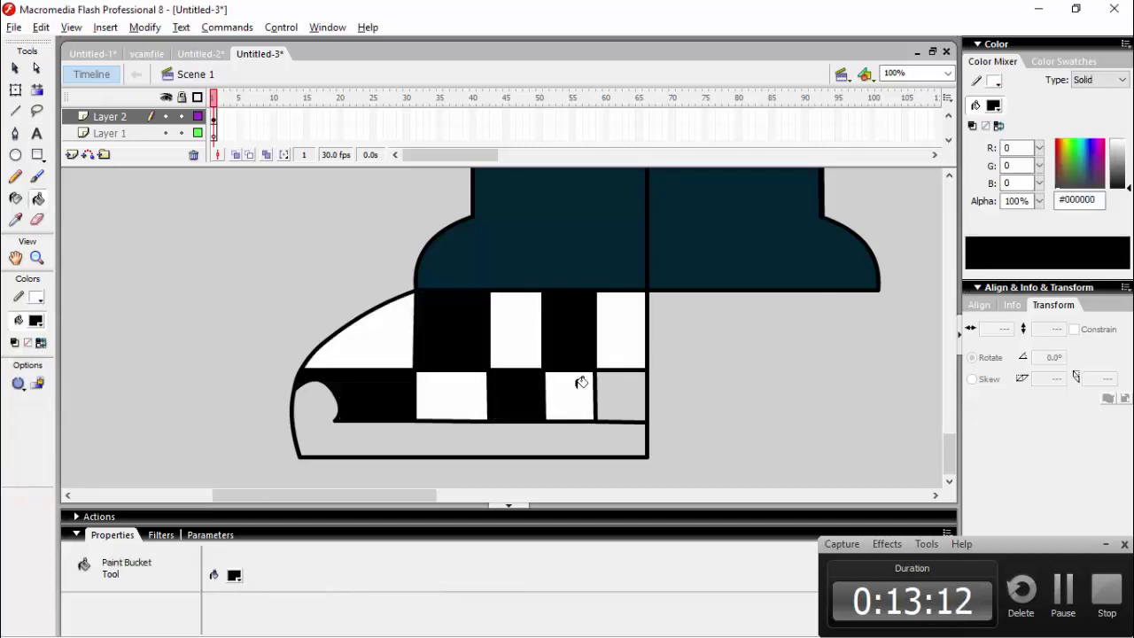
left_click(619, 394)
Fill the left shoe's sole and toe cap with grey #666666.
left_click(35, 321)
left_click(28, 385)
left_click(319, 409)
left_click_drag(366, 495, 403, 456)
key("q")
double_click(312, 435)
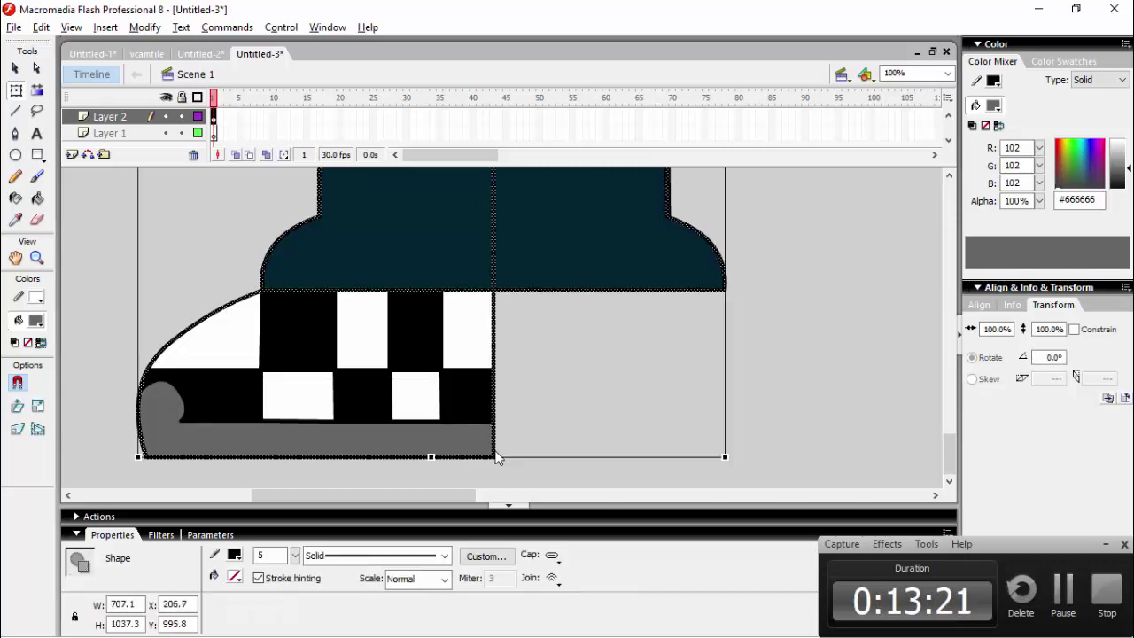
left_click(165, 481)
left_click(478, 282)
left_click(493, 297)
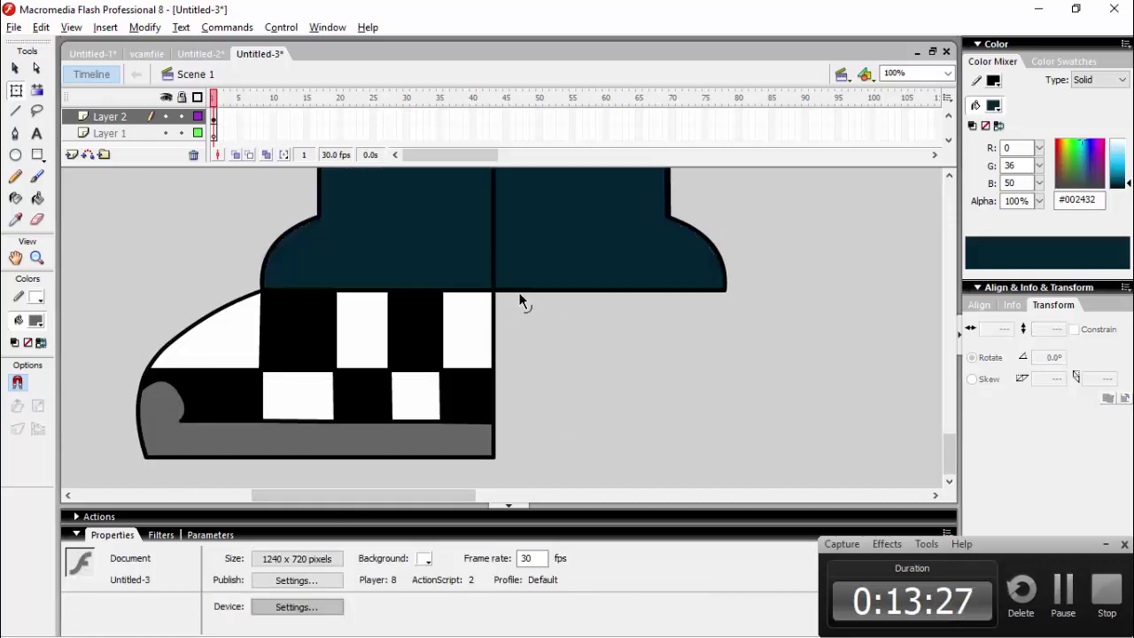
left_click_drag(734, 294, 92, 488)
left_click(640, 400)
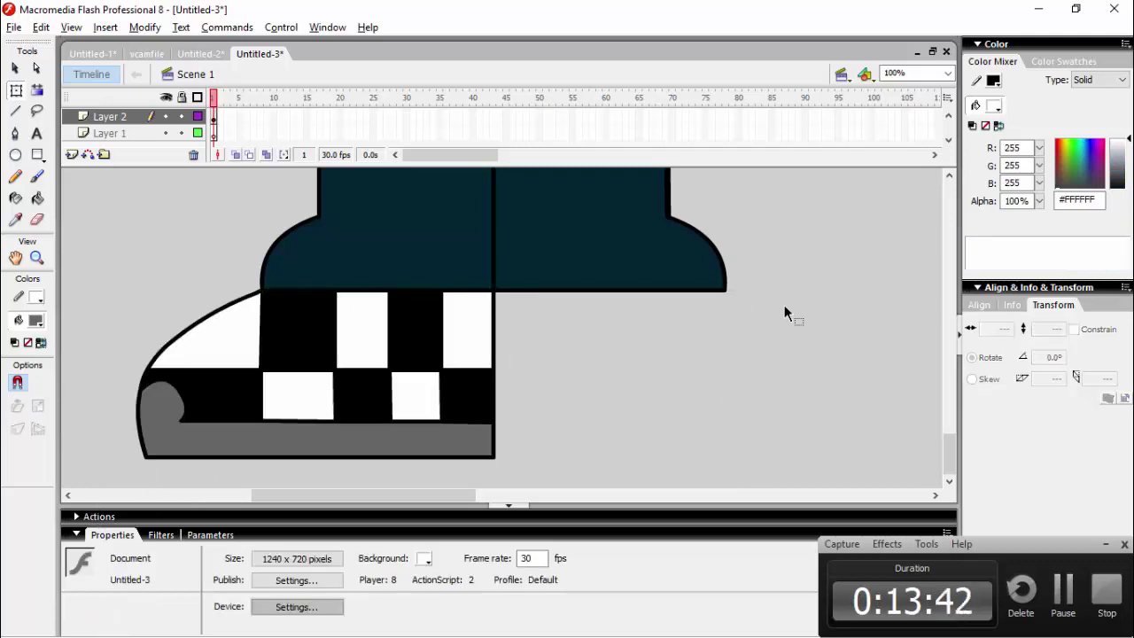
Duplicate the left shoe, flip the copy horizontally, and attach it under the right trouser cuff against the centre line.
left_click_drag(740, 291, 100, 551)
left_click_drag(329, 395, 630, 395)
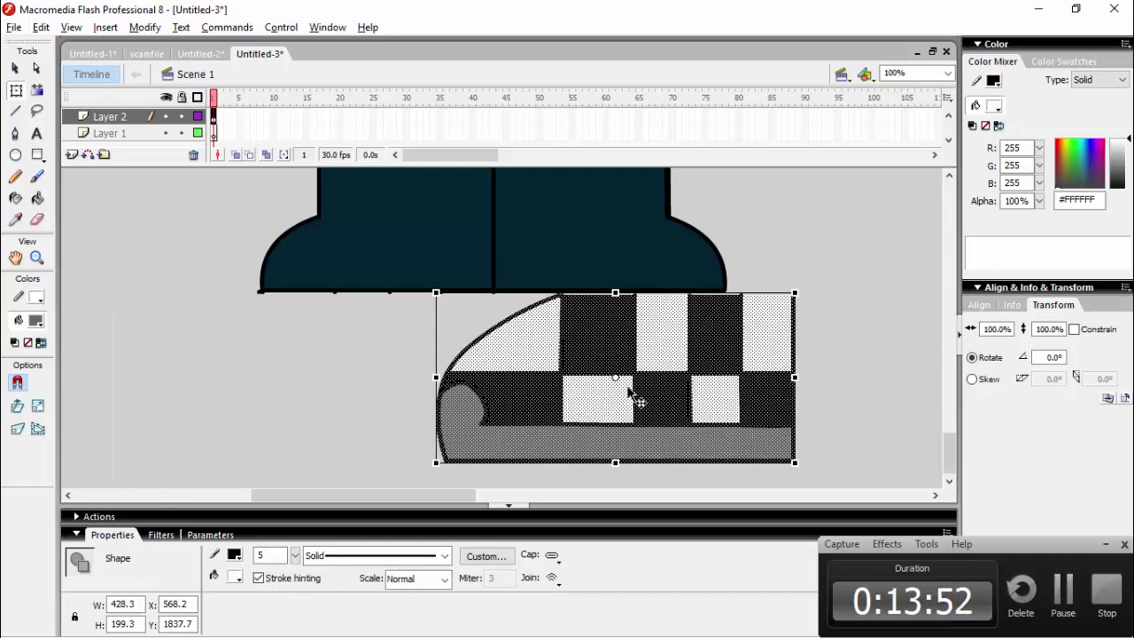
key("ctrl+z")
key("ctrl+c")
key("ctrl+v")
left_click(144, 28)
mouse_move(242, 235)
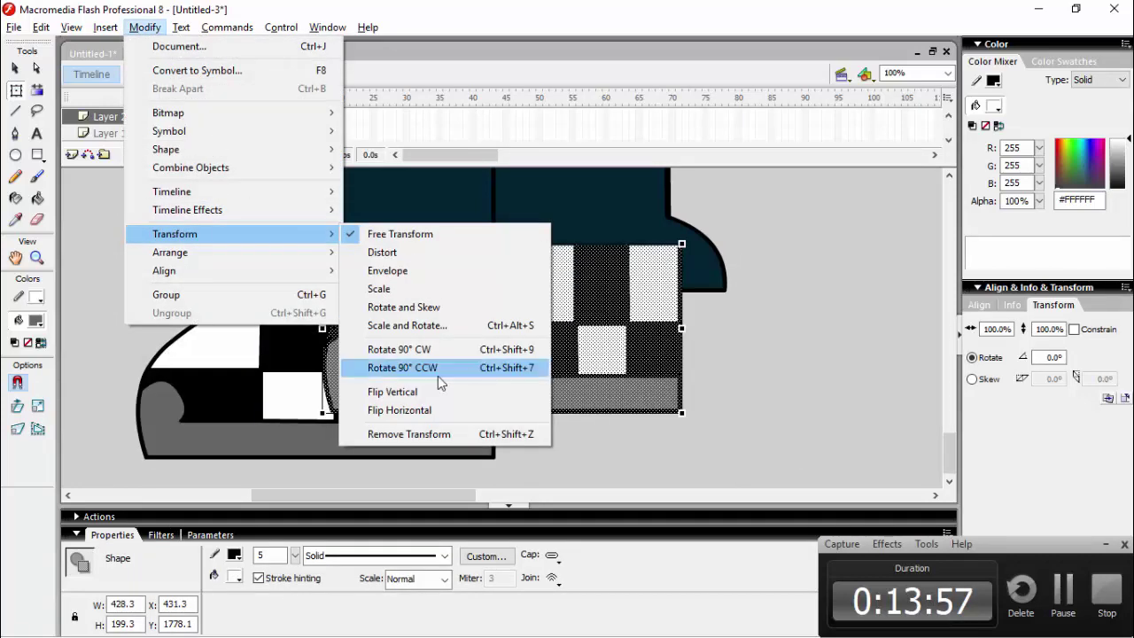
left_click(425, 411)
left_click_drag(612, 347, 782, 393)
left_click(910, 305)
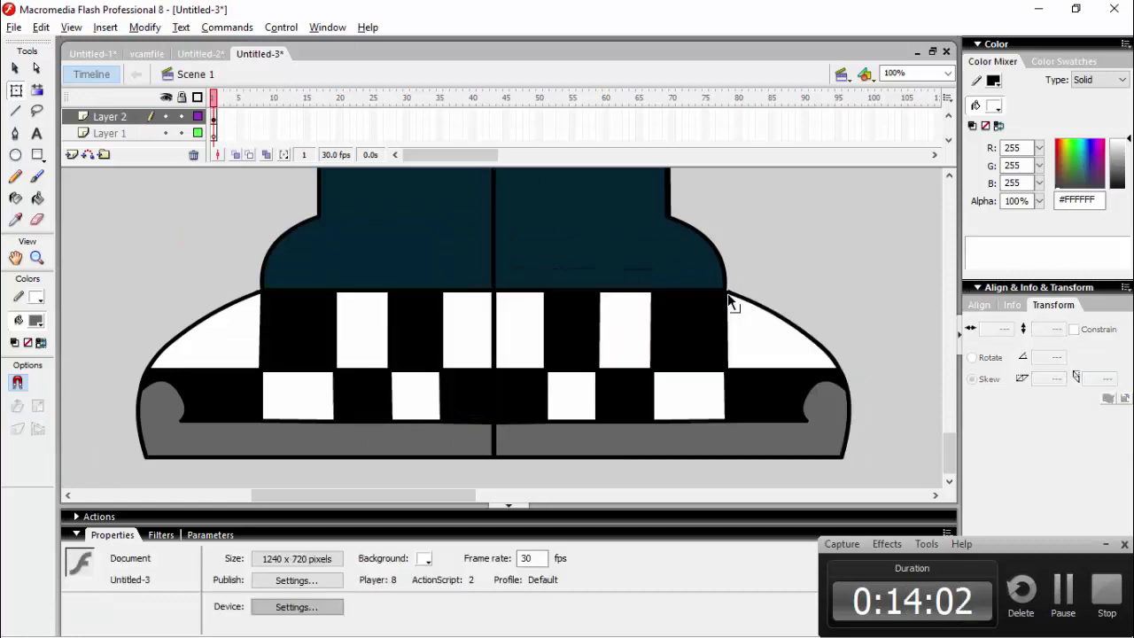
left_click_drag(724, 291, 724, 292)
scroll(767, 329, "down", 1)
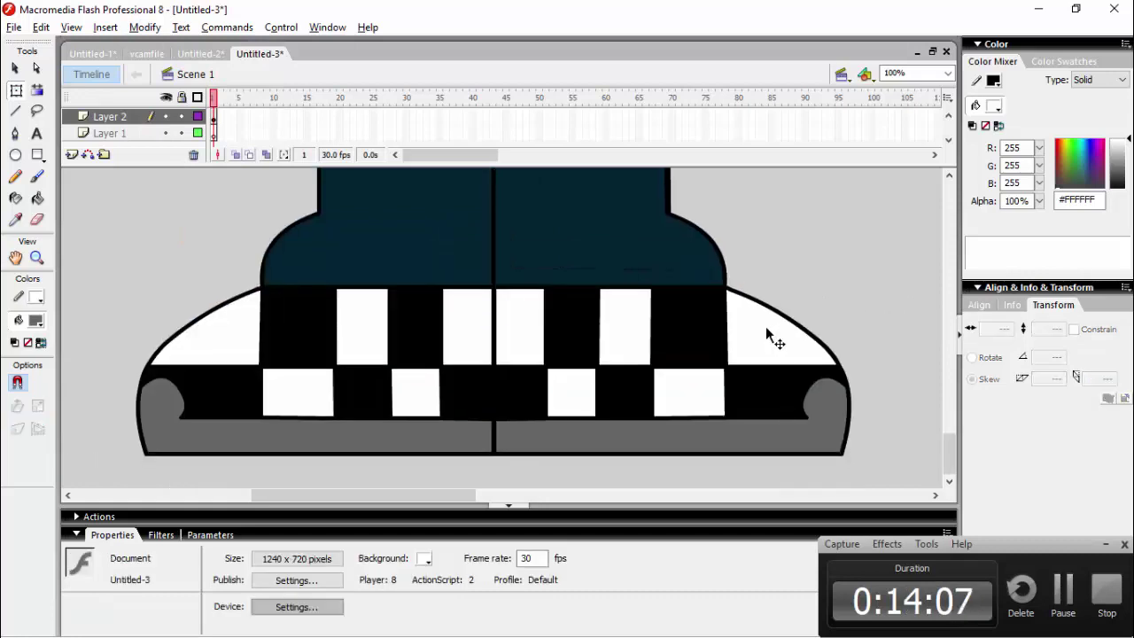
Recolor the right shoe's black checker cells with white #FFFFFF.
left_click(523, 396)
left_click(36, 320)
left_click(261, 326)
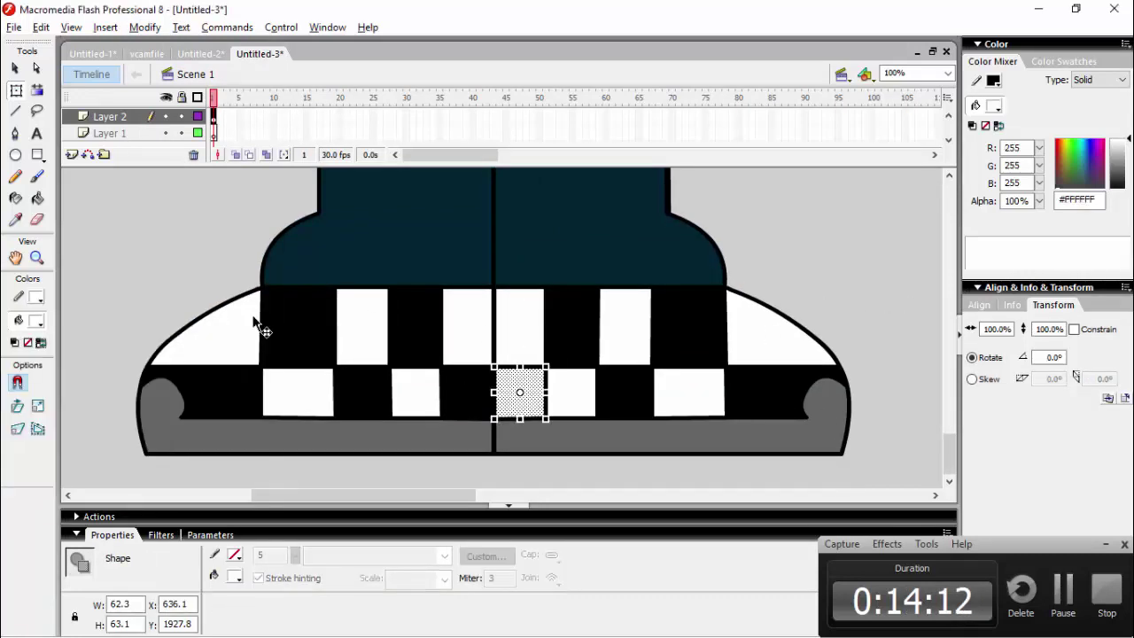
key("Escape")
left_click(36, 320)
left_click(30, 429)
key("k")
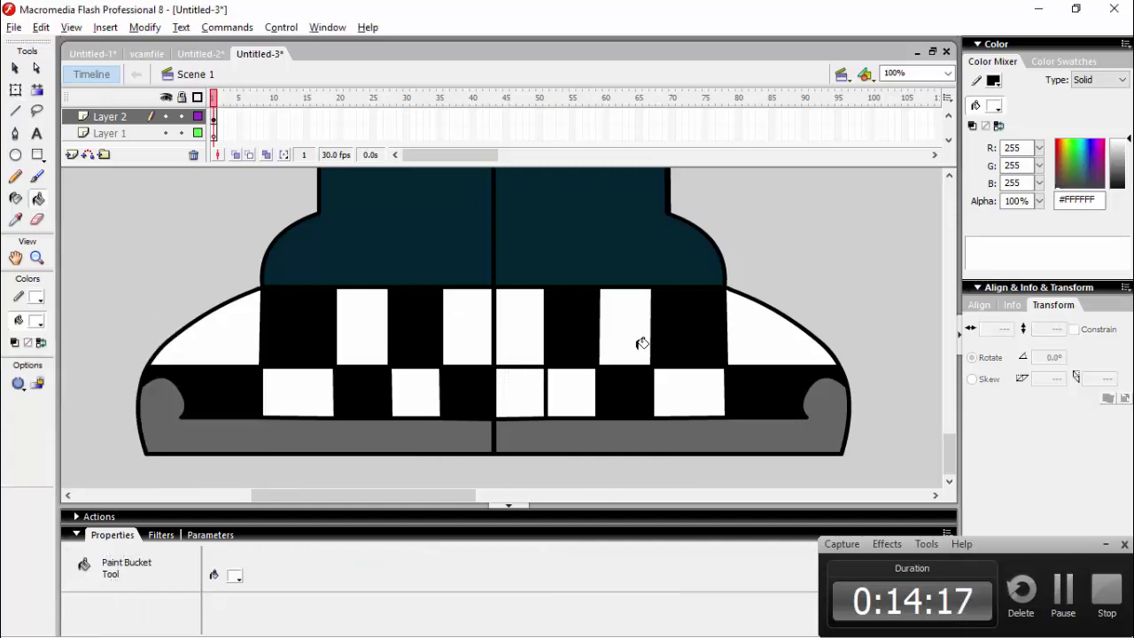
left_click(572, 329)
left_click(624, 390)
left_click(687, 335)
left_click(764, 389)
Fill the right shoe's originally white checker cells with black #000000 so its pattern alternates with the left shoe's.
left_click(36, 321)
left_click(402, 292)
left_click(520, 328)
left_click(568, 392)
left_click(625, 327)
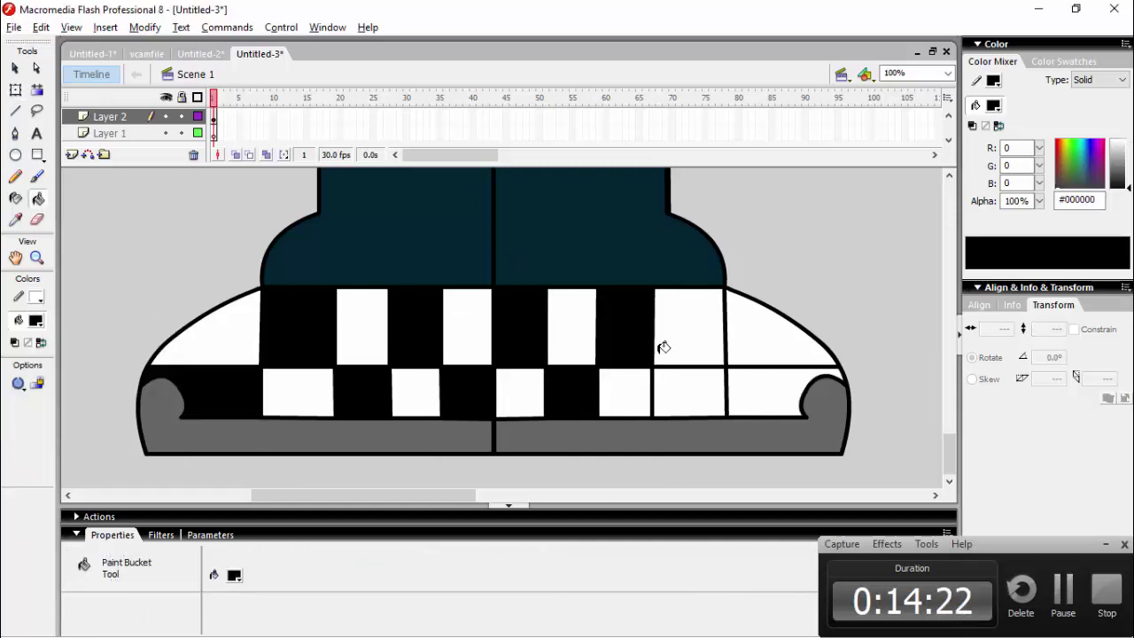
left_click(689, 392)
left_click(775, 328)
key("ctrl+minus")
key("ctrl+minus")
key("ctrl+minus")
key("ctrl+minus")
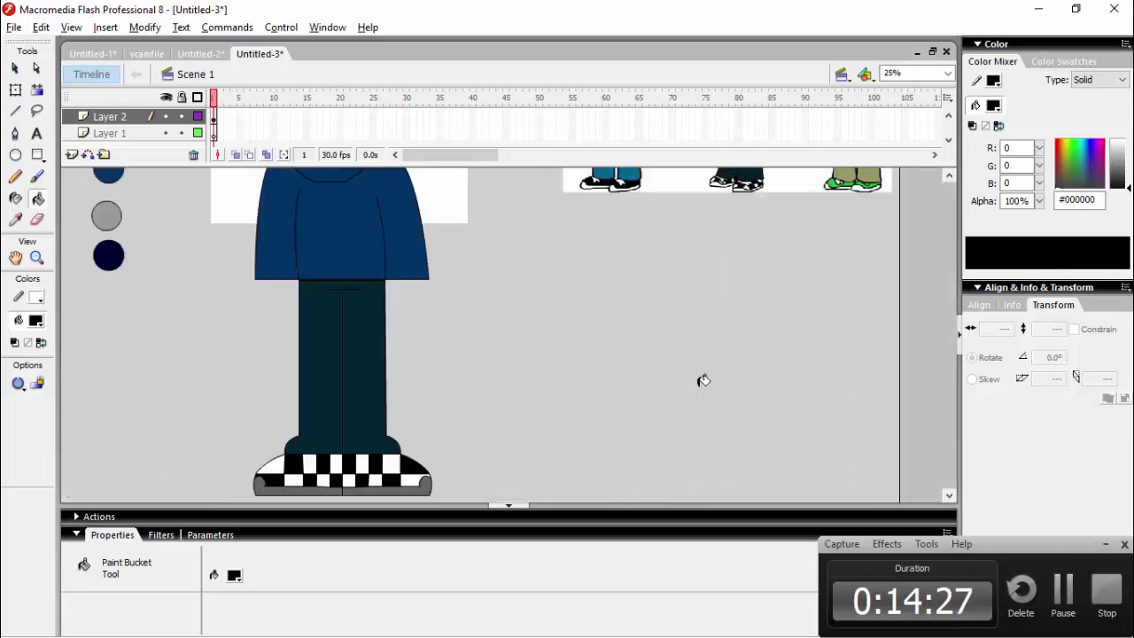
key("ctrl+equal")
key("ctrl+equal")
Switch to the browser's Legacy Soundtrack page on Bandcamp, skip through tracks 15 to 19, and play track 20, Rock 5.
key("alt+Tab")
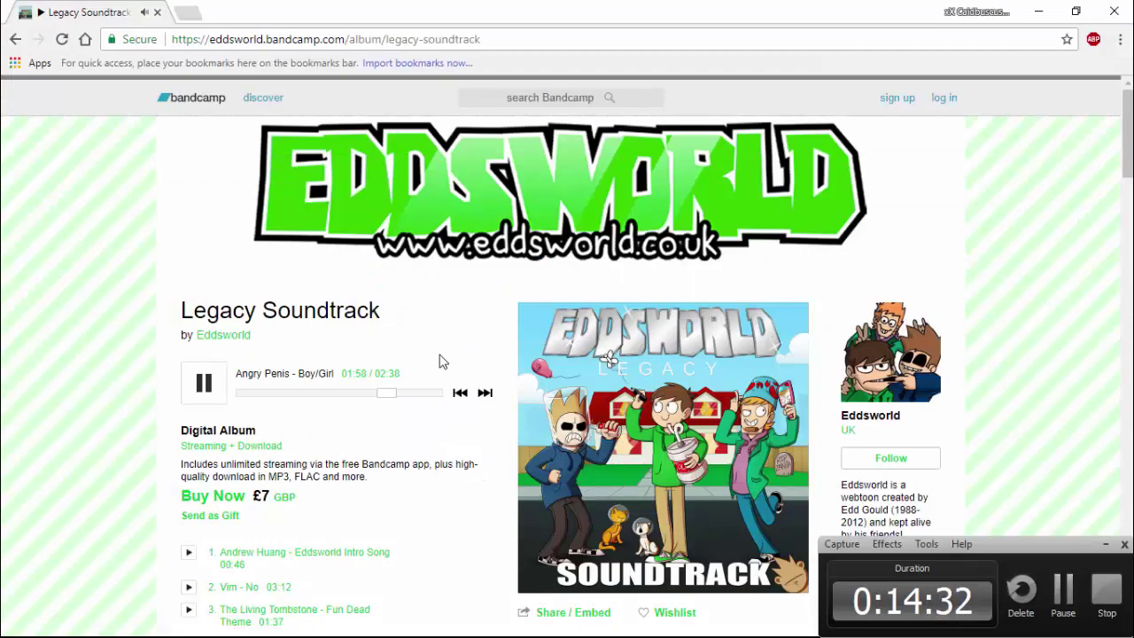
scroll(253, 390, "down", 20)
scroll(254, 354, "up", 8)
scroll(250, 341, "up", 5)
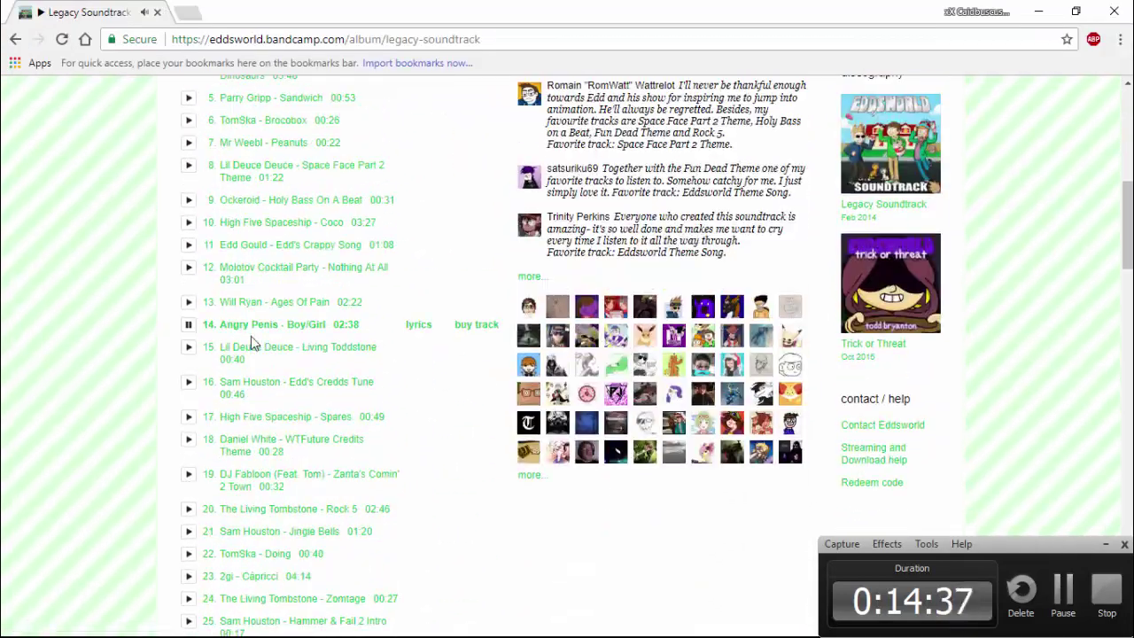
left_click(188, 347)
scroll(186, 345, "down", 1)
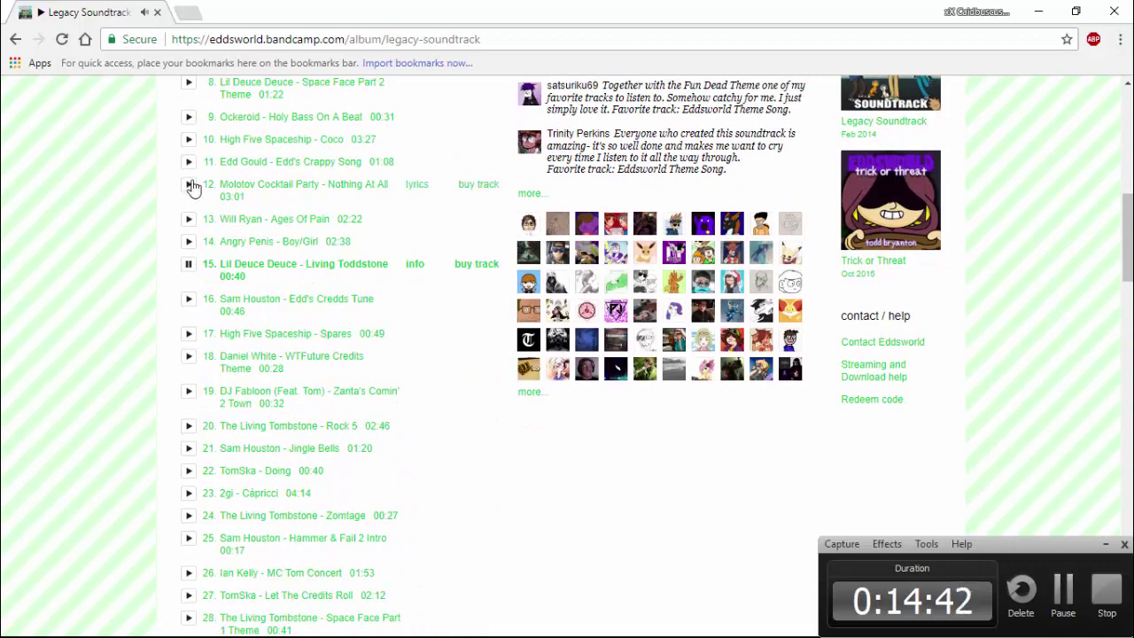
left_click(187, 301)
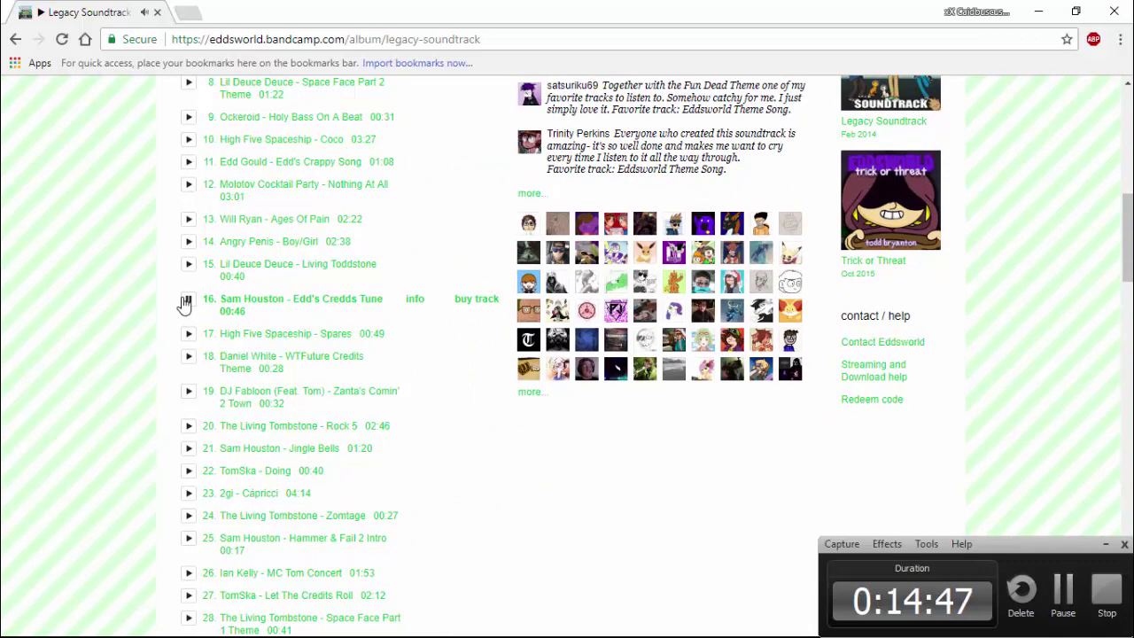
left_click(189, 335)
scroll(191, 338, "down", 1)
scroll(193, 344, "down", 2)
left_click(188, 191)
left_click(188, 225)
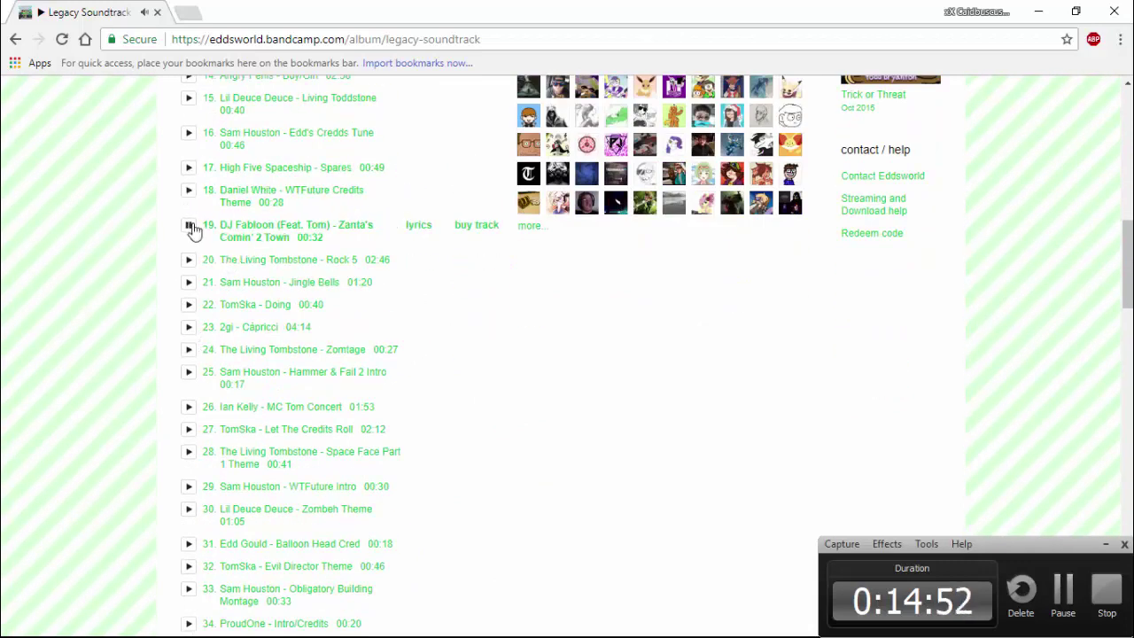
left_click(234, 262)
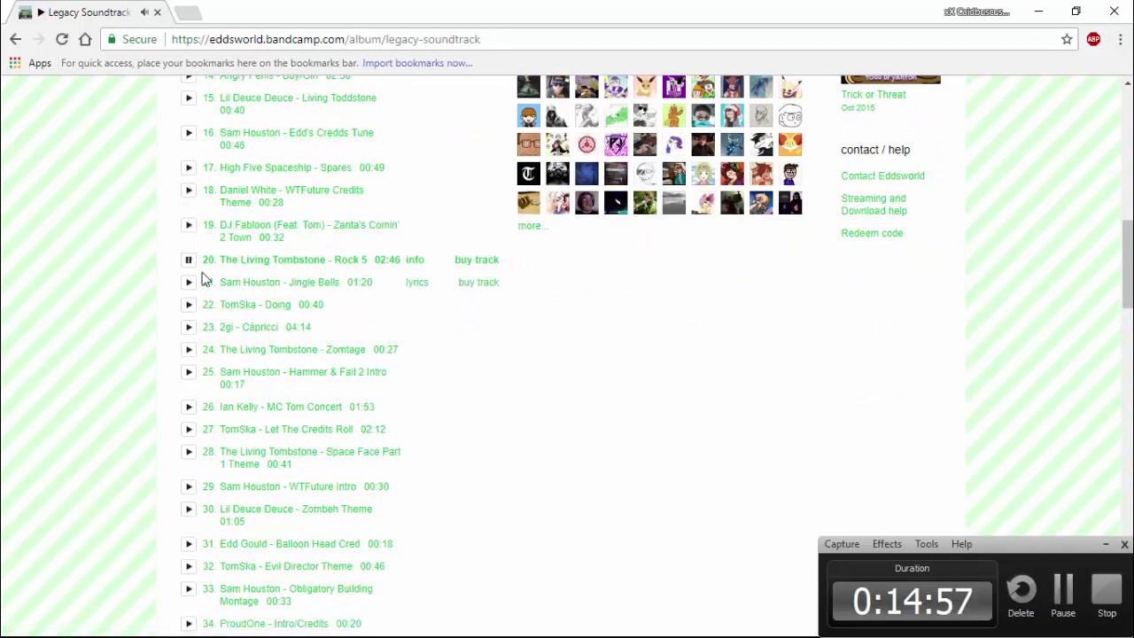
Switch back to Flash and snap the trousers' upper left corner to the hoodie's hem where the sleeve line meets it.
key("alt+Tab")
scroll(493, 292, "down", 2)
scroll(494, 292, "up", 2)
left_click(16, 90)
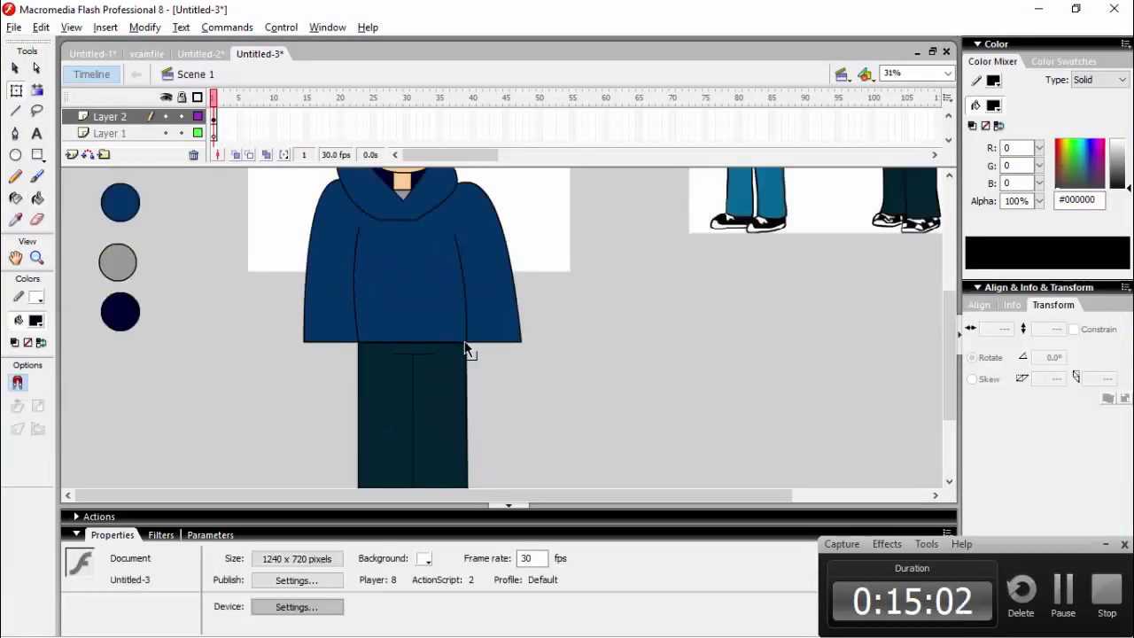
left_click(403, 343)
left_click(669, 374)
key("ctrl+equal")
key("ctrl+equal")
left_click(390, 387)
left_click(215, 403)
left_click_drag(299, 388, 300, 383)
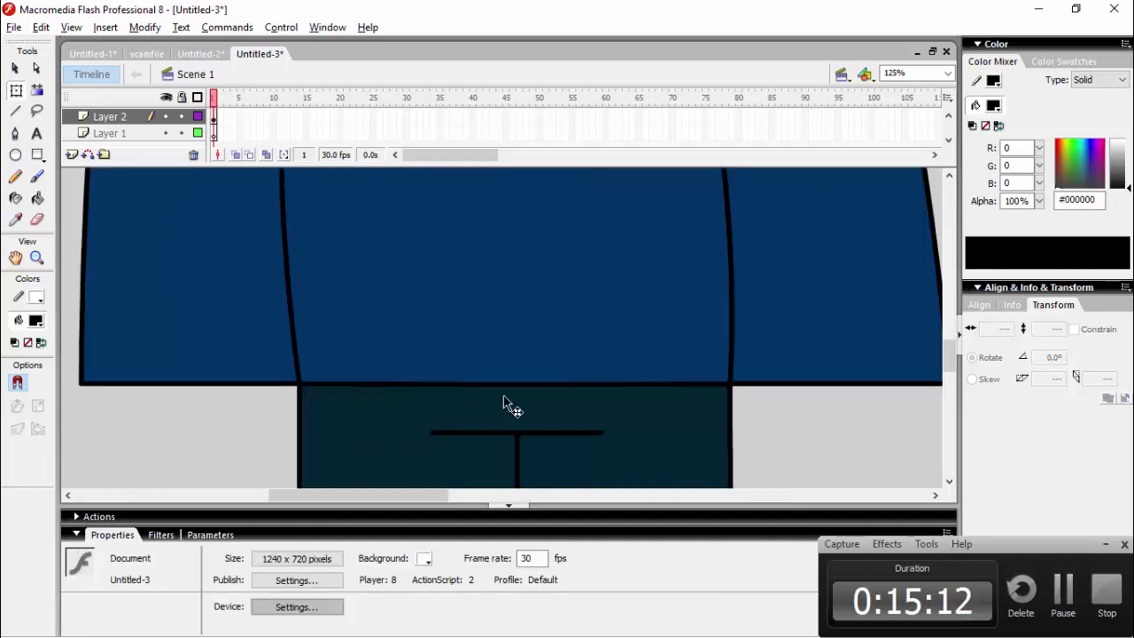
Bend the middle of the hoodie's hem into a slight curve over the trousers' waist.
mouse_move(359, 495)
left_mouse_down()
mouse_move(570, 495)
mouse_move(734, 466)
mouse_move(576, 496)
mouse_move(355, 499)
left_mouse_up()
scroll(376, 292, "down", 3)
left_click_drag(380, 239, 325, 249)
key("ctrl+minus")
key("ctrl+minus")
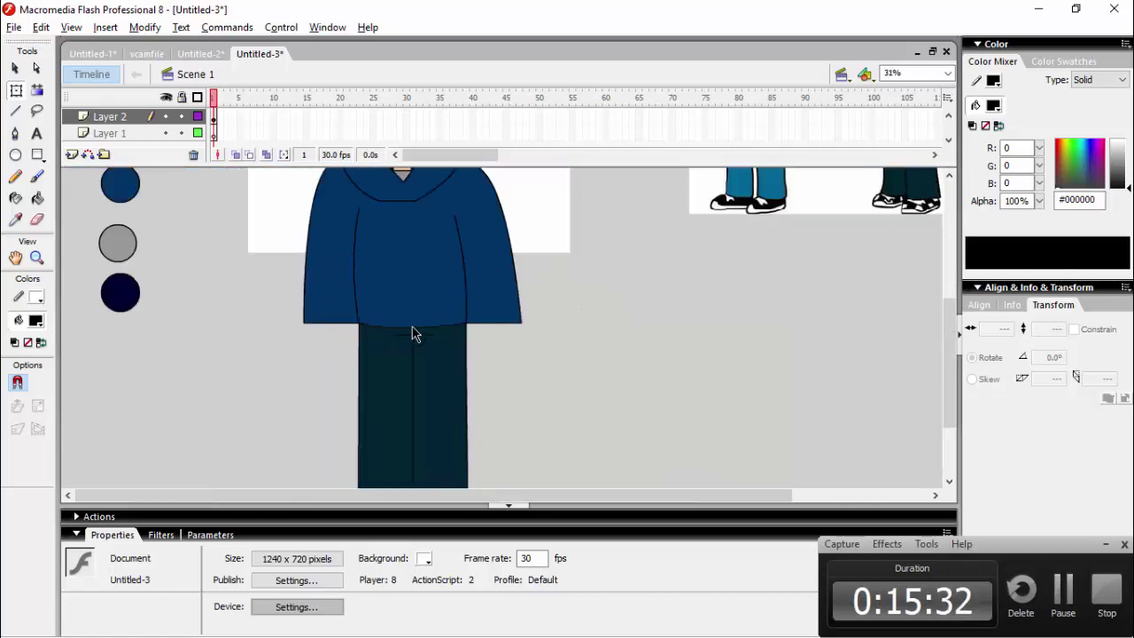
left_click_drag(435, 331, 436, 330)
left_click_drag(391, 331, 392, 328)
scroll(393, 334, "up", 5)
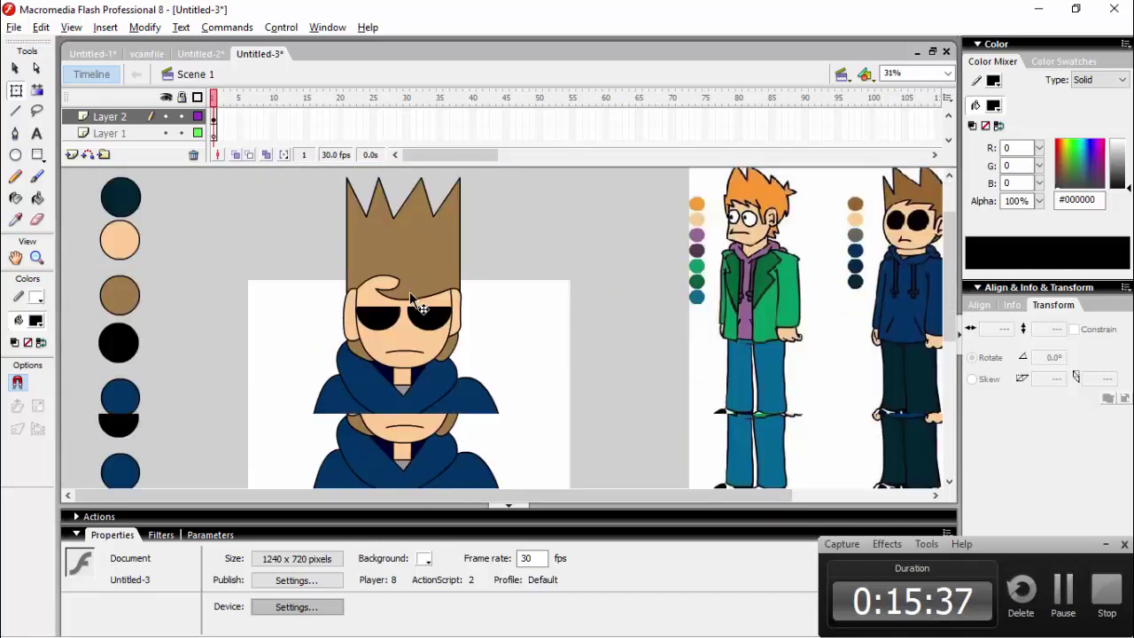
Pull the hair's outer upper corners outward so the hair widens toward its tips.
left_click_drag(347, 253, 333, 255)
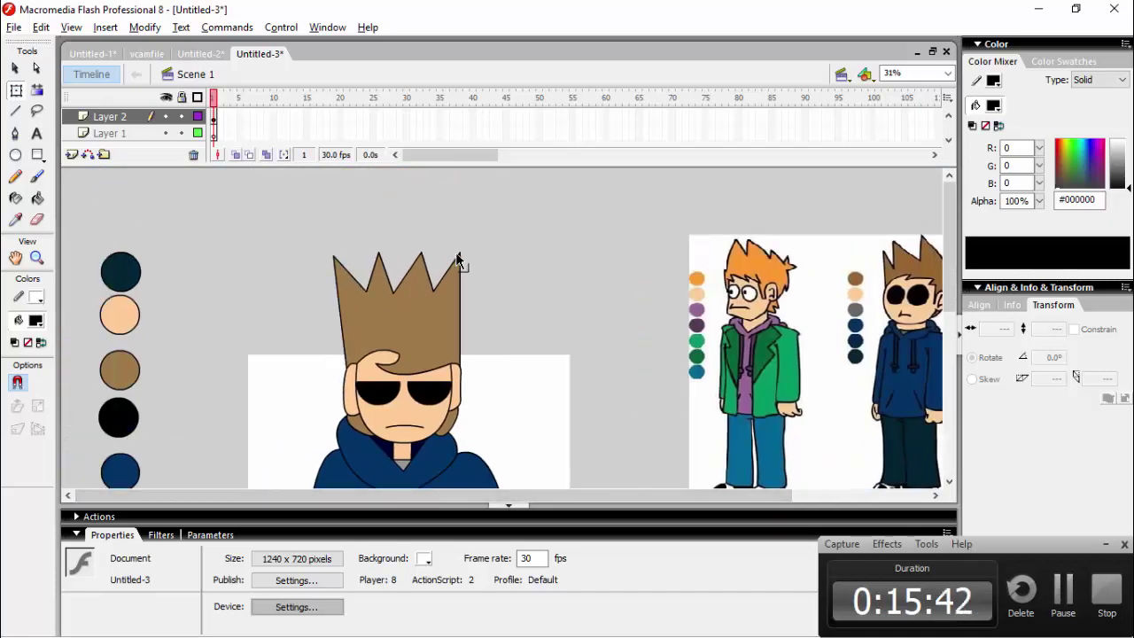
Set the fill colour to the light skin tone and the stroke colour to black for drawing lines.
scroll(468, 255, "down", 5)
key("ctrl+equal")
left_click(35, 320)
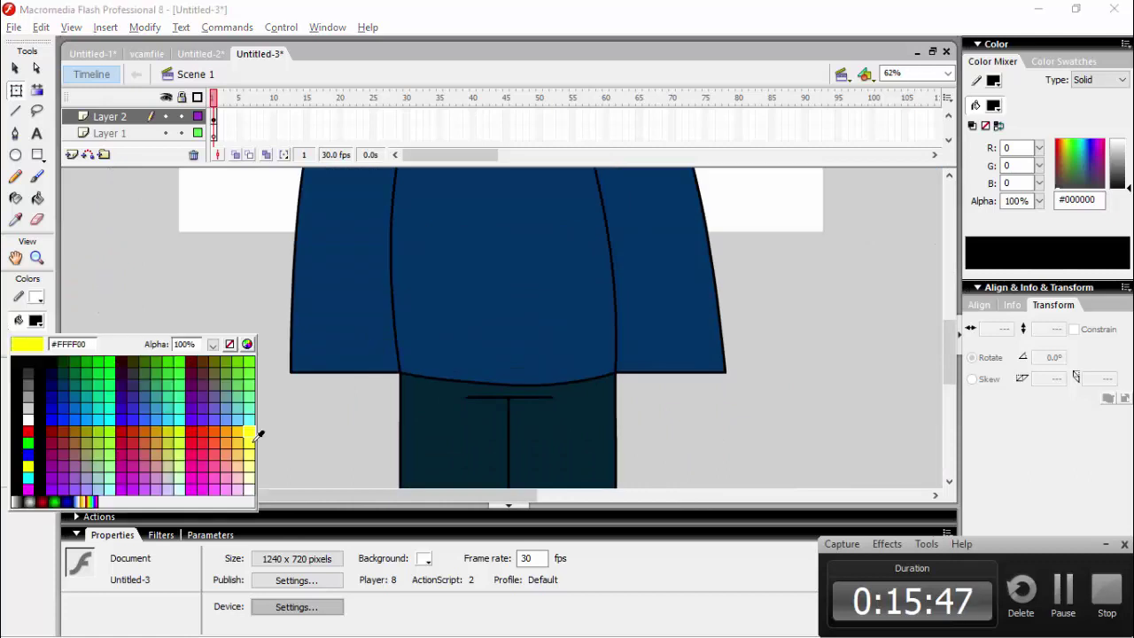
left_click(242, 462)
left_click(16, 111)
left_click_drag(291, 373, 275, 423)
scroll(281, 411, "down", 3)
key("ctrl+z")
left_click(35, 298)
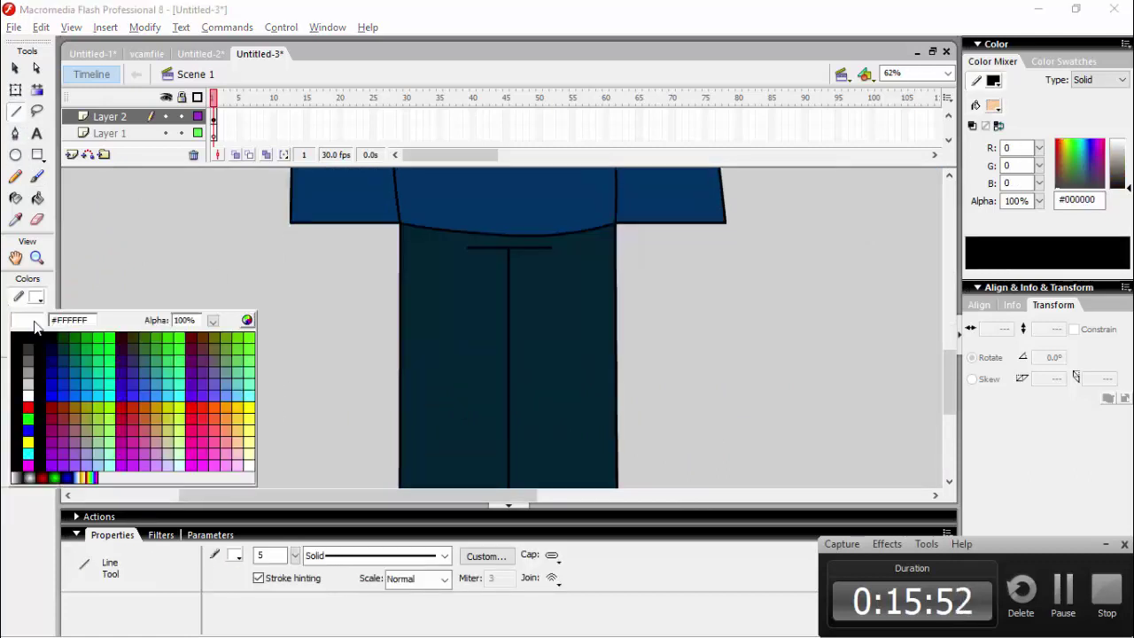
left_click(32, 338)
Outline a hand with straight black lines under the left sleeve, with a thumb, a squared palm and two finger dividers.
left_click_drag(290, 223, 271, 279)
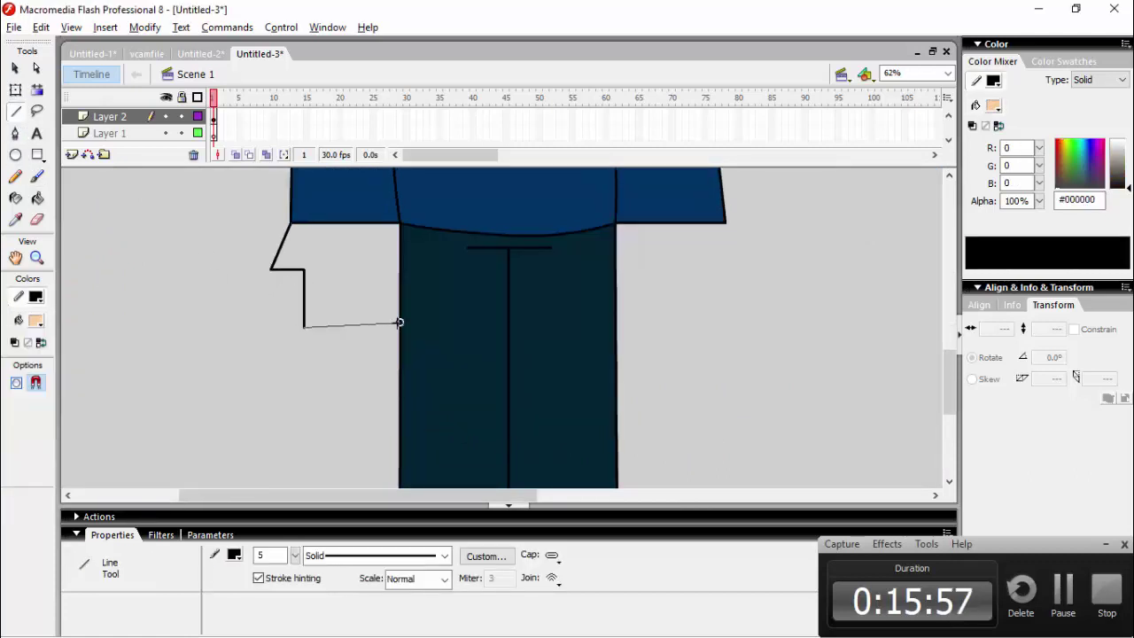
left_click_drag(399, 327, 398, 326)
left_click_drag(339, 327, 339, 281)
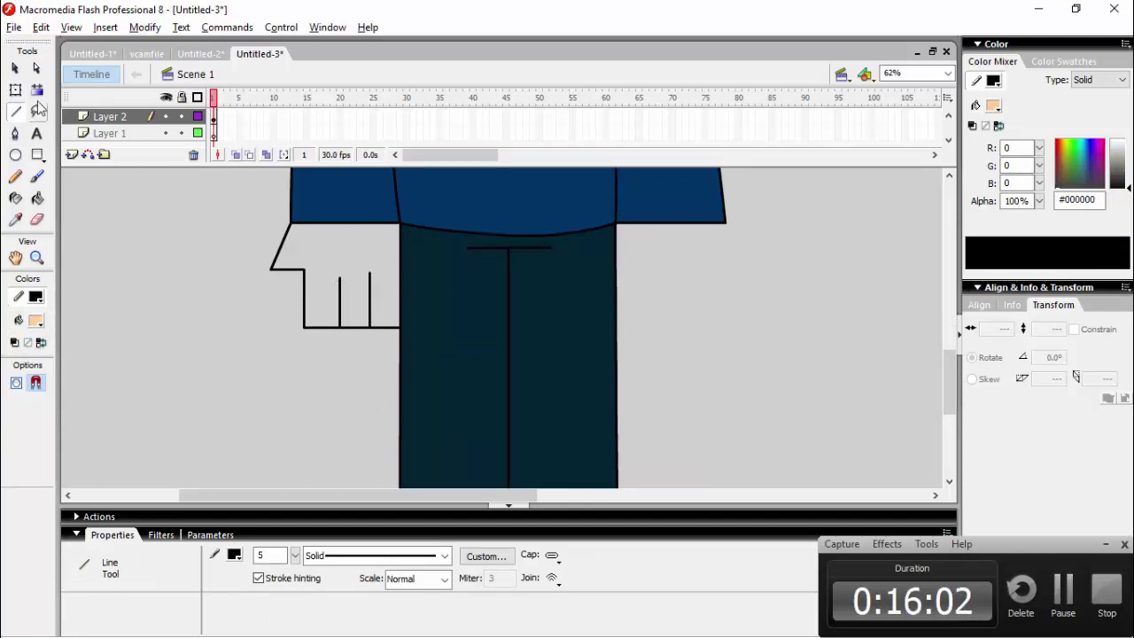
Bend the straight outlines of the hand's thumb and outer finger into rounded curves.
key("v")
left_click_drag(274, 245, 288, 264)
left_click_drag(298, 318, 353, 326)
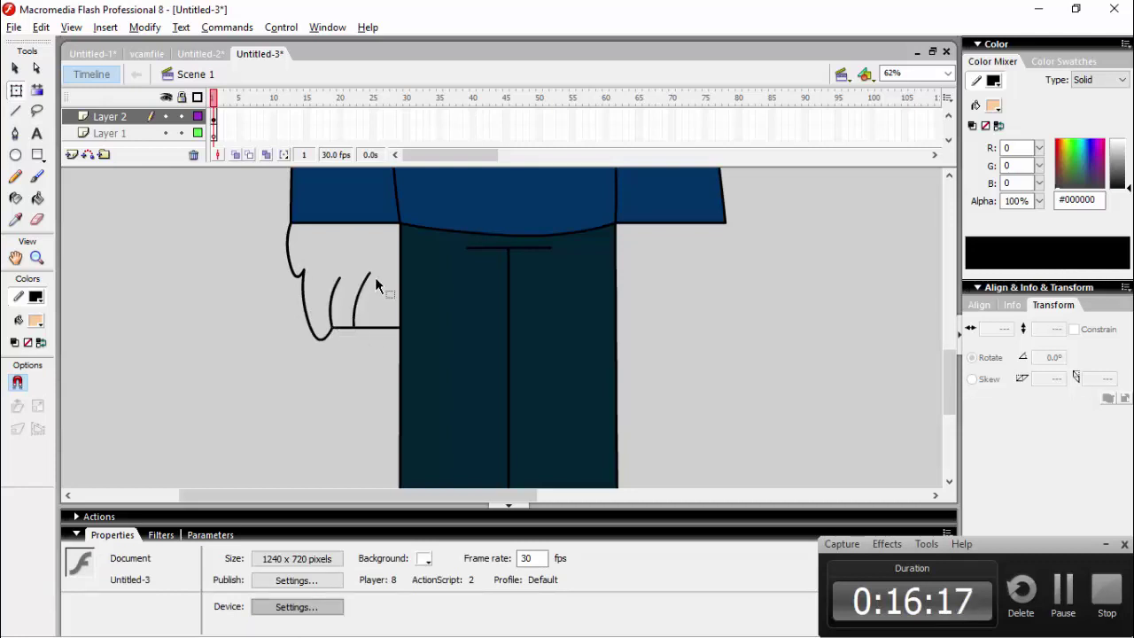
Try to narrow the fingers by shifting the finger dividers and rounding the middle fingertip.
left_click_drag(369, 273, 334, 271)
left_click(15, 110)
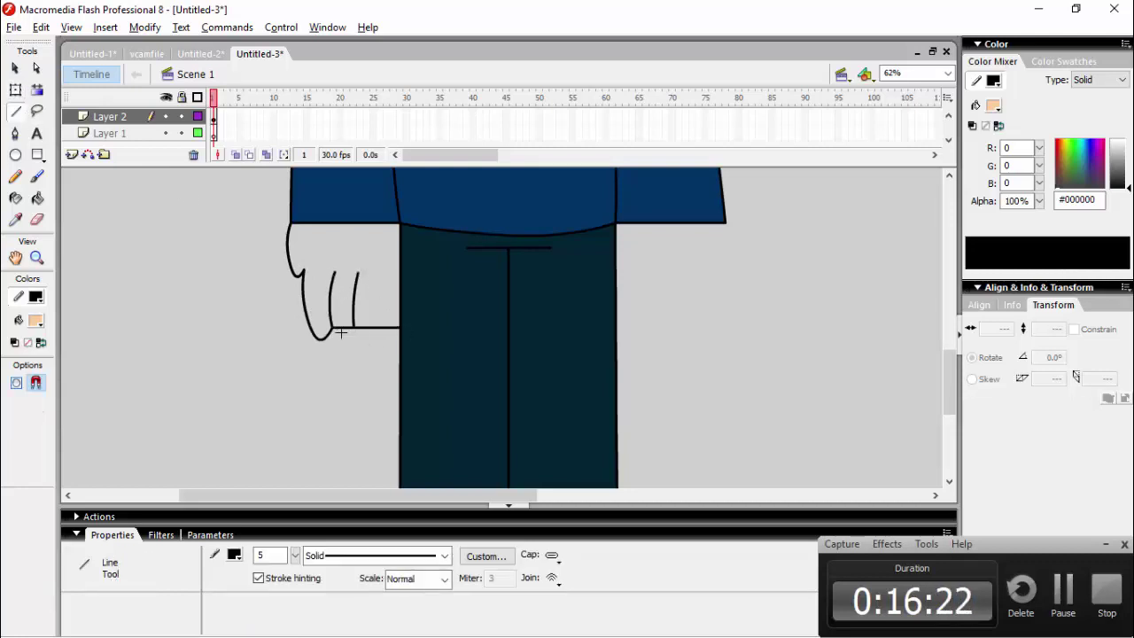
left_click(16, 92)
left_click_drag(343, 328, 343, 338)
left_click_drag(354, 327, 349, 327)
left_click(359, 328)
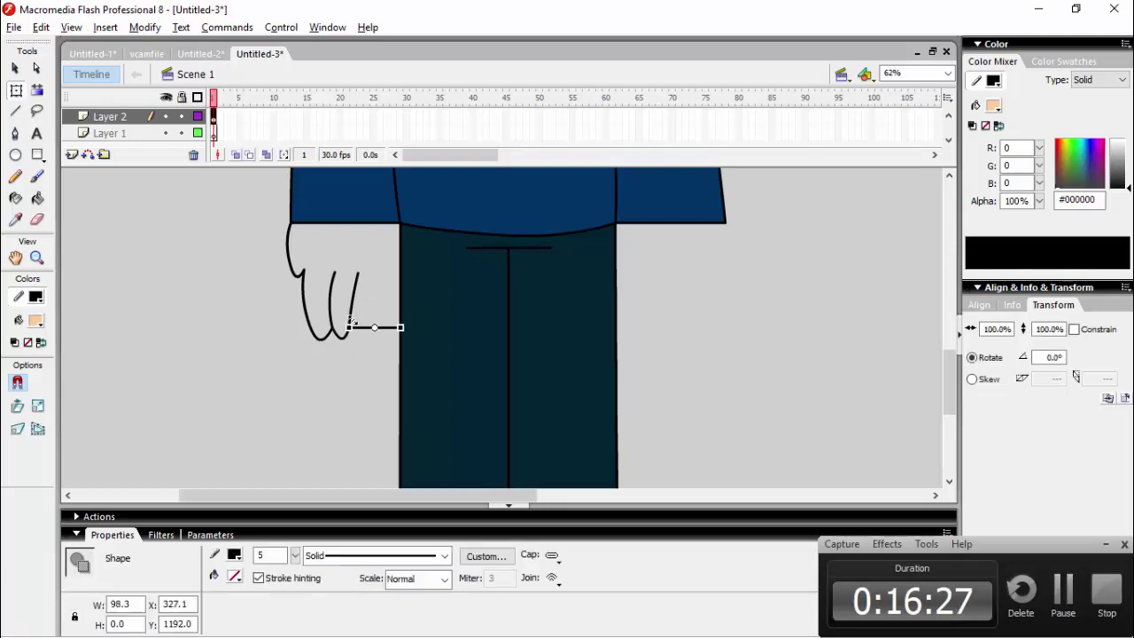
left_click(357, 346)
Undo the last reshaping edits on the fingers until both finger dividers are straight again.
key("ctrl+z")
key("ctrl+z")
key("ctrl+z")
key("ctrl+z")
key("ctrl+z")
key("ctrl+z")
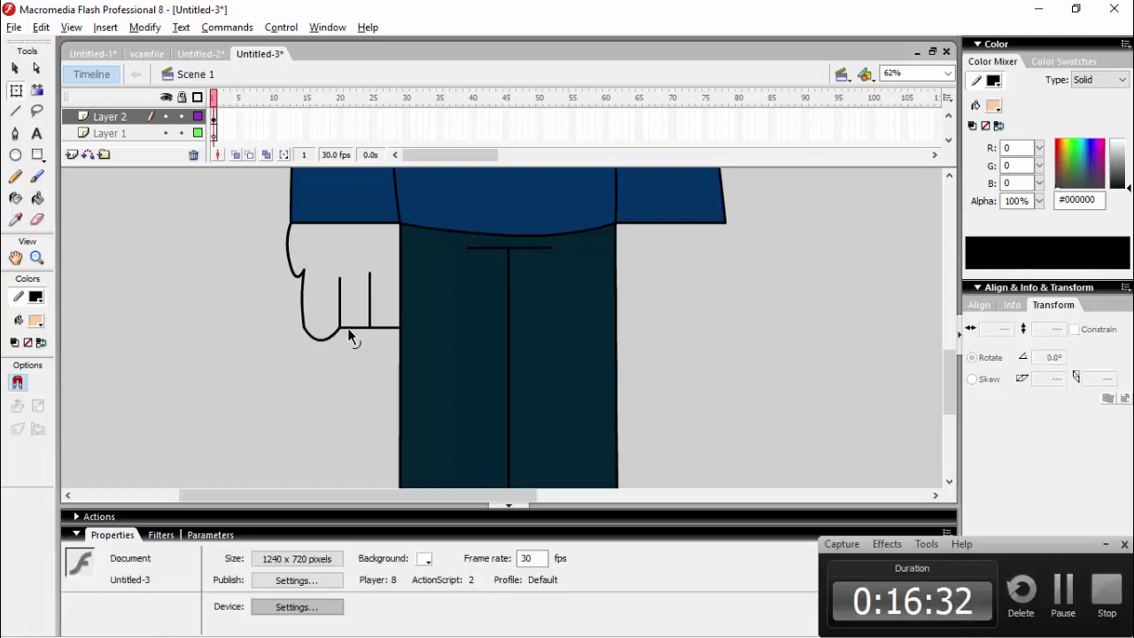
Curve the first two fingers of the hand, add a third finger line and round the third fingertip.
mouse_move(303, 325)
left_mouse_down()
mouse_move(324, 311)
mouse_move(326, 334)
mouse_move(316, 305)
mouse_move(308, 312)
mouse_move(360, 329)
left_mouse_up()
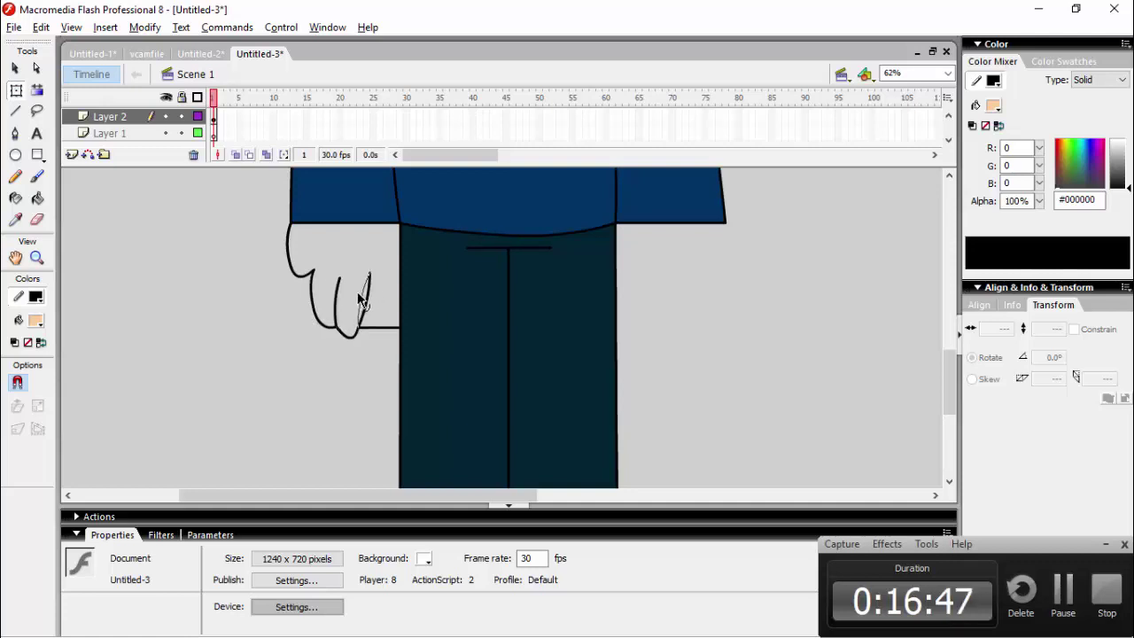
key("n")
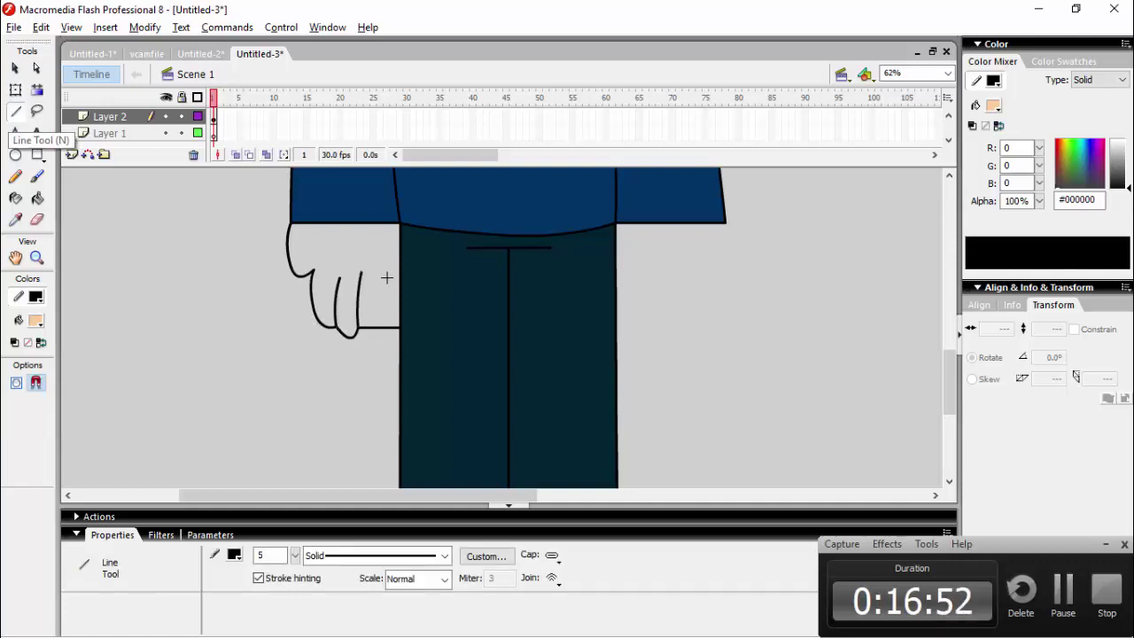
left_click(15, 89)
left_click_drag(378, 314, 387, 341)
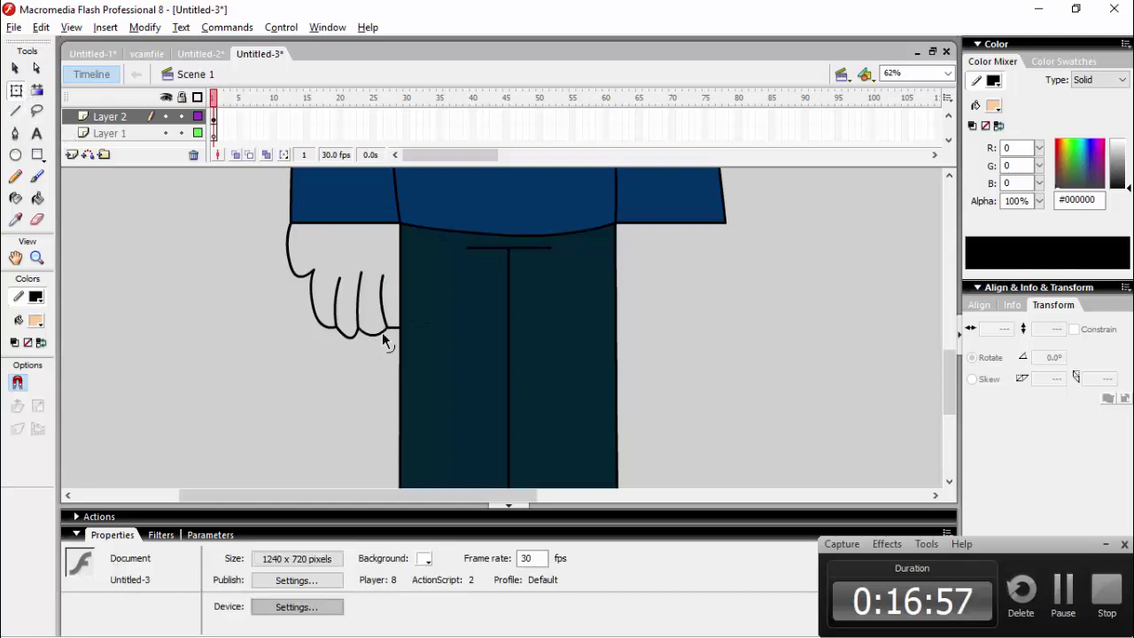
Delete the leftover line segment beside the third finger and close the hand's inner edge with a line up to the sleeve.
left_click(390, 327)
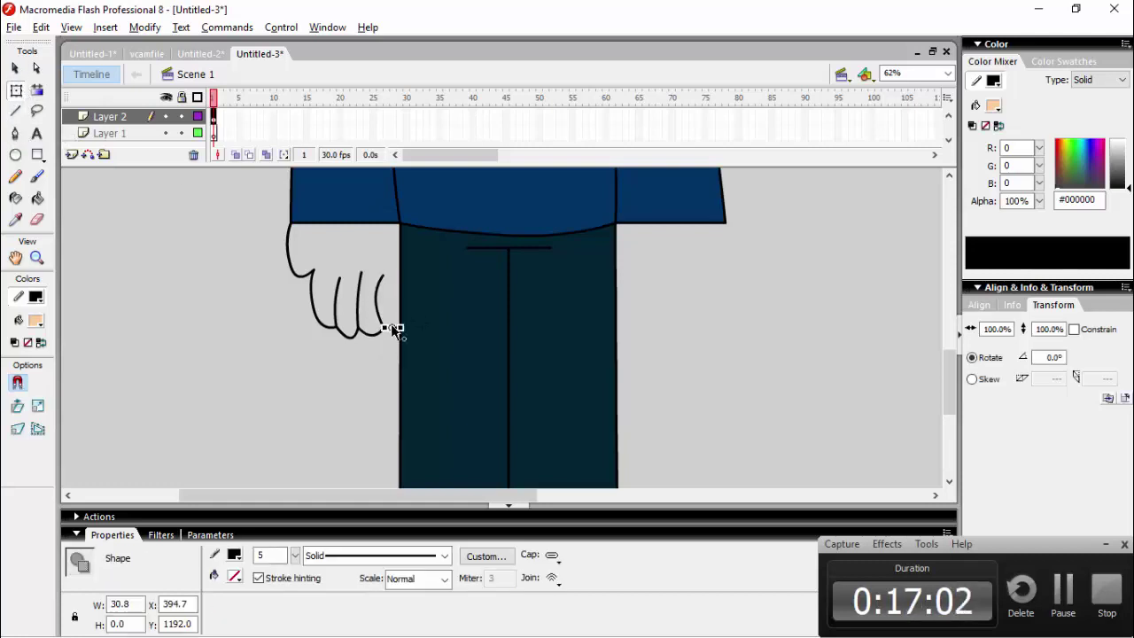
key("Delete")
left_click_drag(384, 275, 400, 224)
left_click(15, 90)
key("ctrl+z")
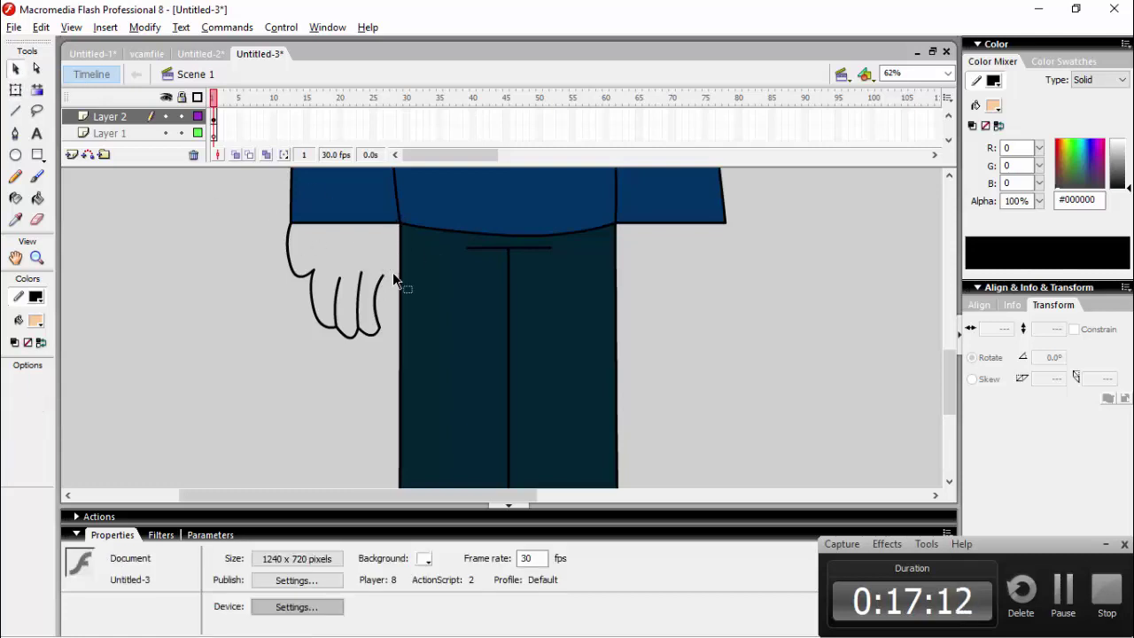
key("n")
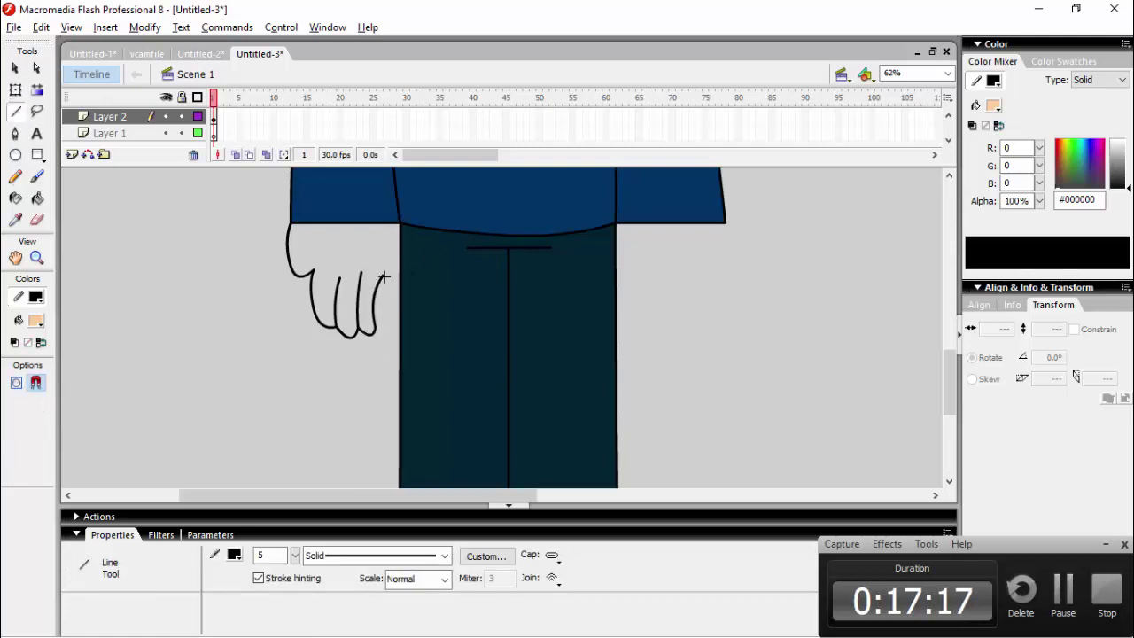
Fill the closed hand shape under the left sleeve with the light skin tone.
key("b")
key("k")
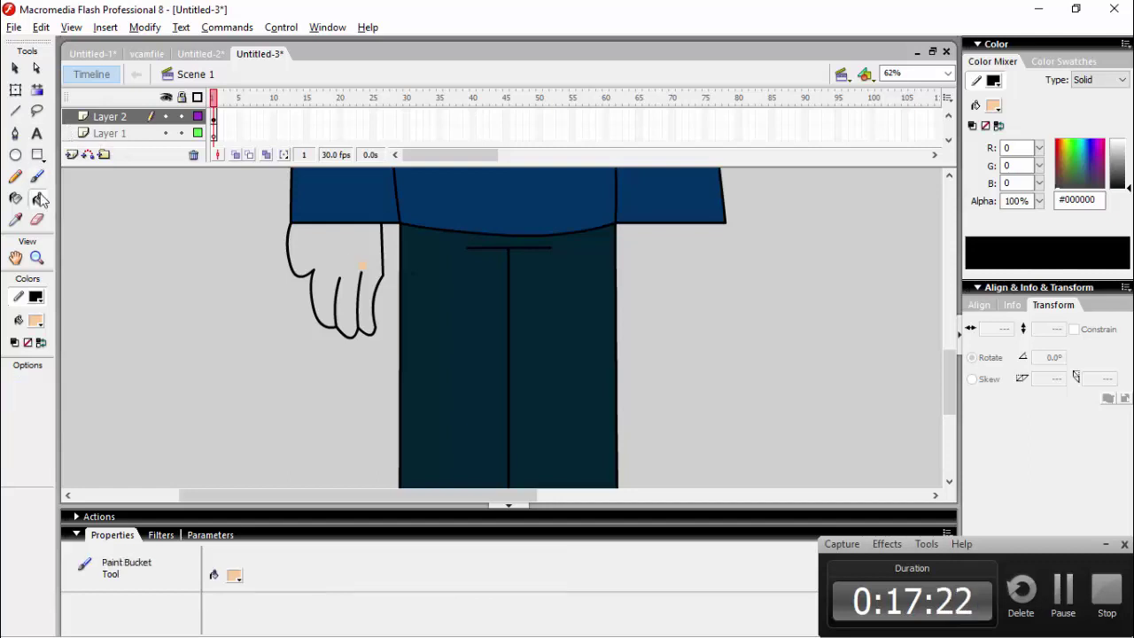
left_click(376, 266)
Remove the sleeve's hem line above the hand and redraw it as a straight black line across the hand's top.
key("v")
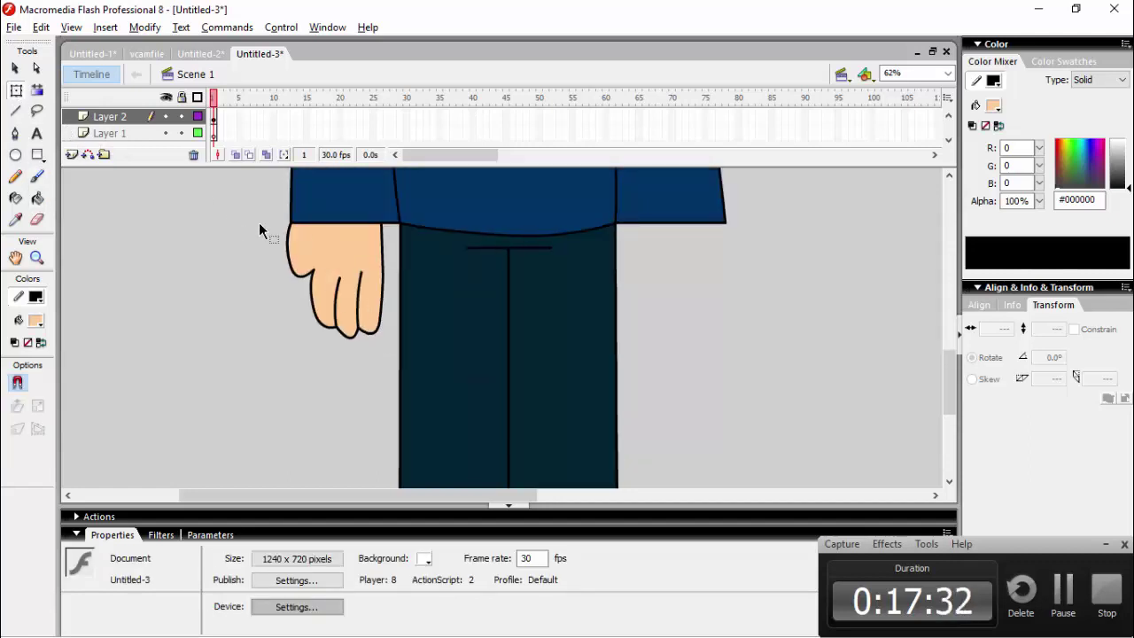
left_click(292, 221)
left_click(318, 208)
key("Delete")
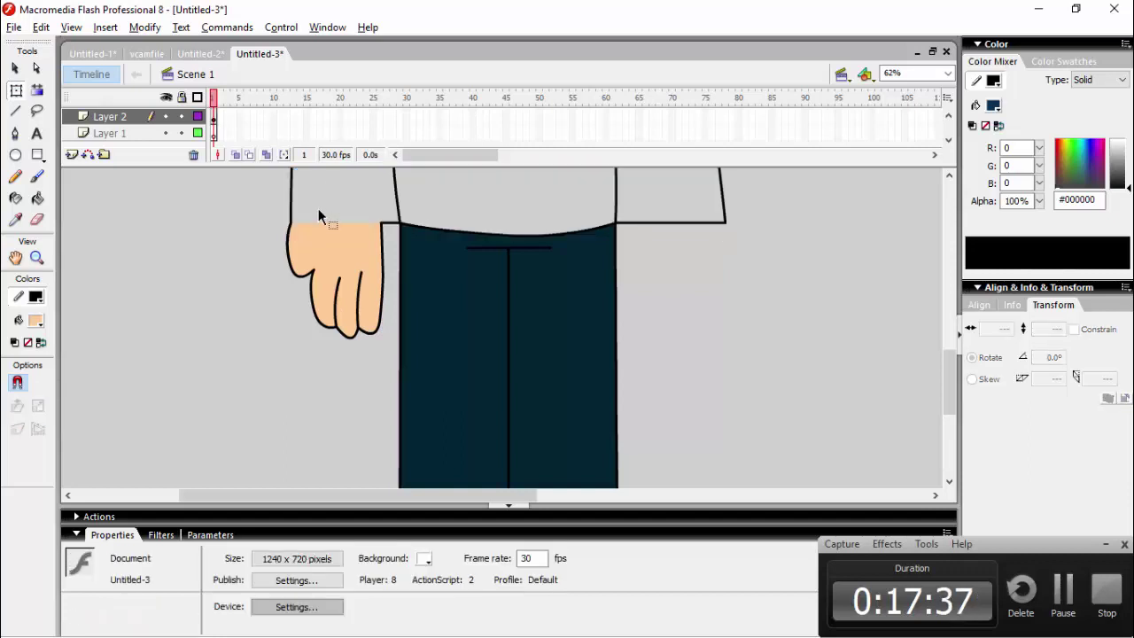
key("ctrl+z")
left_click(256, 243)
key("n")
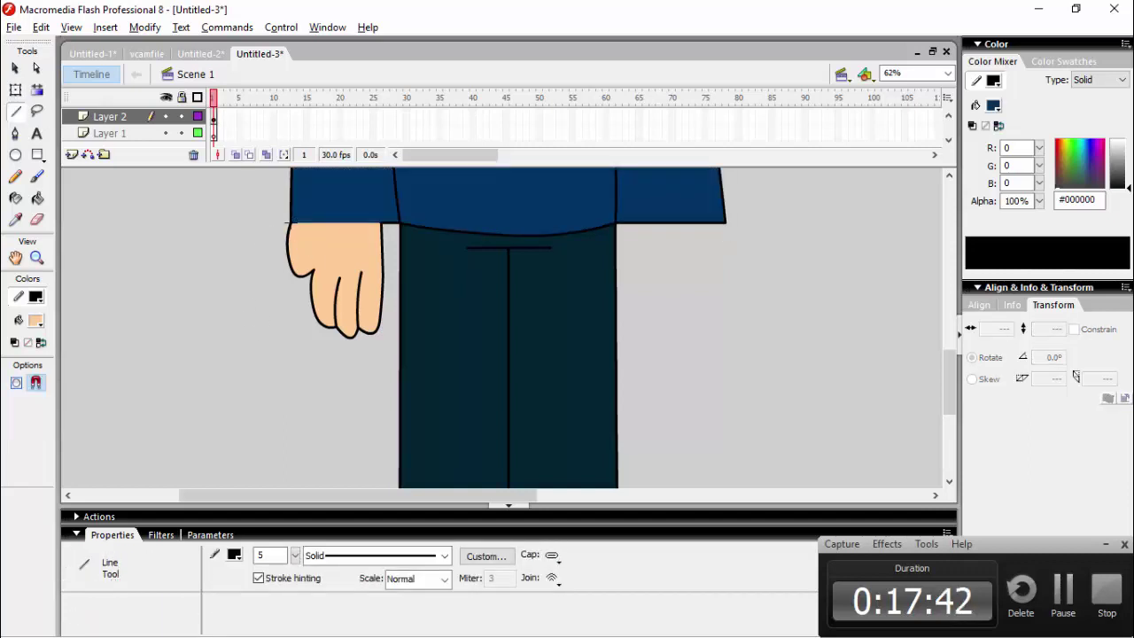
left_click_drag(291, 222, 382, 223)
Duplicate the finished hand, place the copy under the right sleeve and flip it horizontally.
left_click(15, 90)
double_click(319, 255)
key("ctrl+c")
key("ctrl+v")
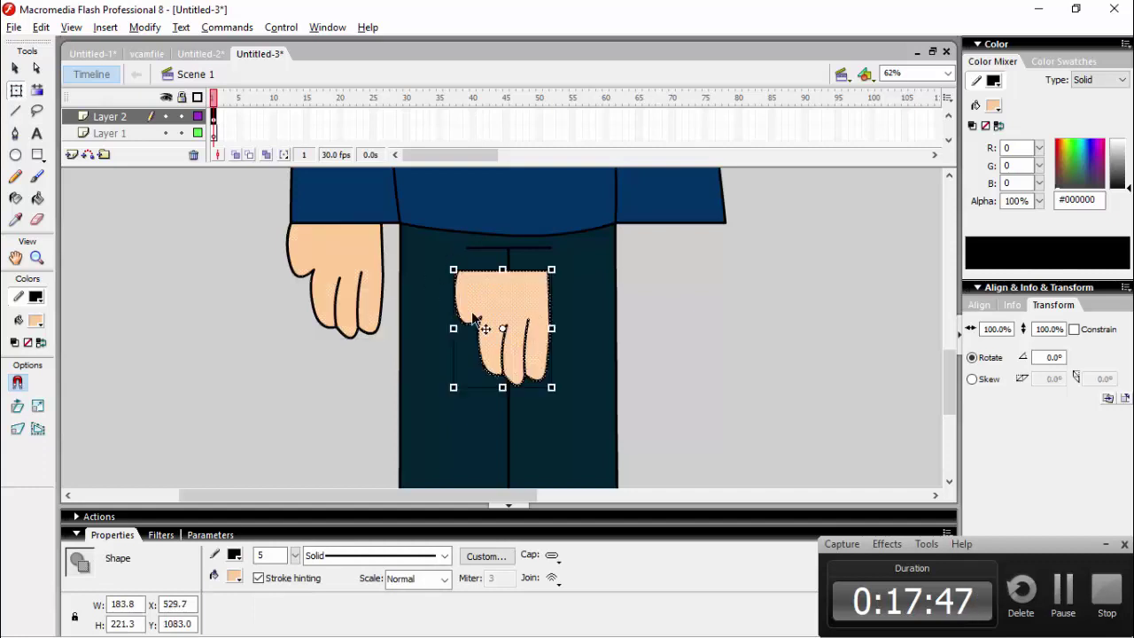
left_click_drag(475, 317, 649, 265)
left_click(146, 28)
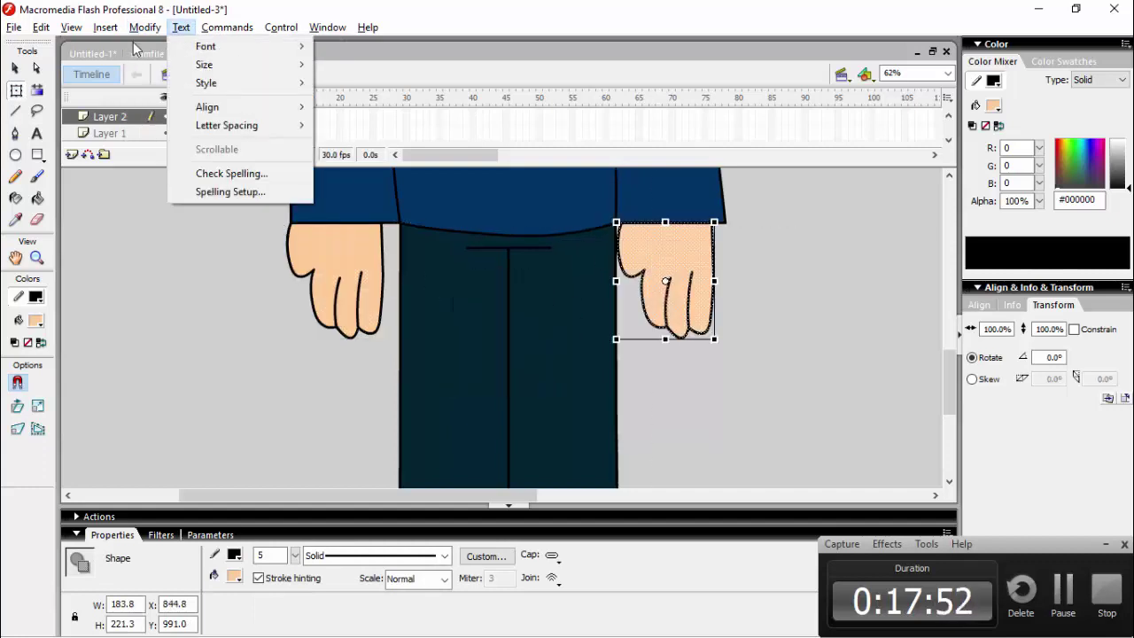
left_click(145, 27)
left_click(405, 413)
Move the flipped hand outward so it sits beneath the right sleeve's outer edge.
left_click_drag(676, 298, 704, 247)
left_click(731, 277)
double_click(701, 267)
left_click(785, 266)
double_click(701, 246)
left_click(804, 261)
key("ctrl+z")
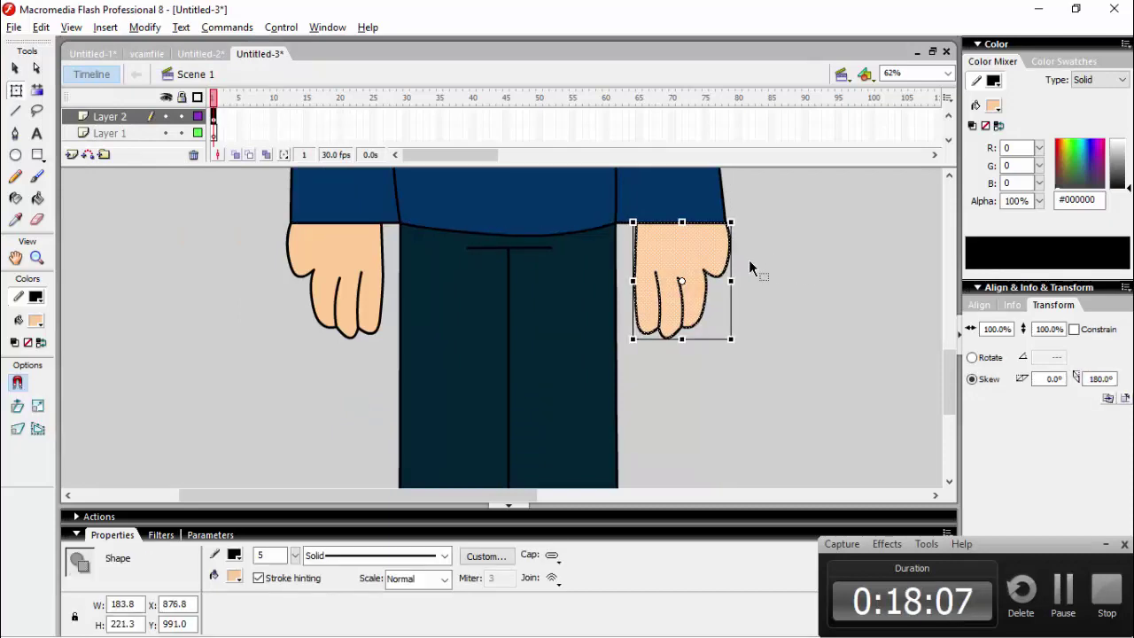
Align the flipped hand's upper outer corner precisely with the right sleeve's lower corner.
key("ctrl+equal")
scroll(564, 375, "up", 2)
key("ctrl+equal")
scroll(567, 372, "up", 3)
left_click_drag(607, 355, 605, 355)
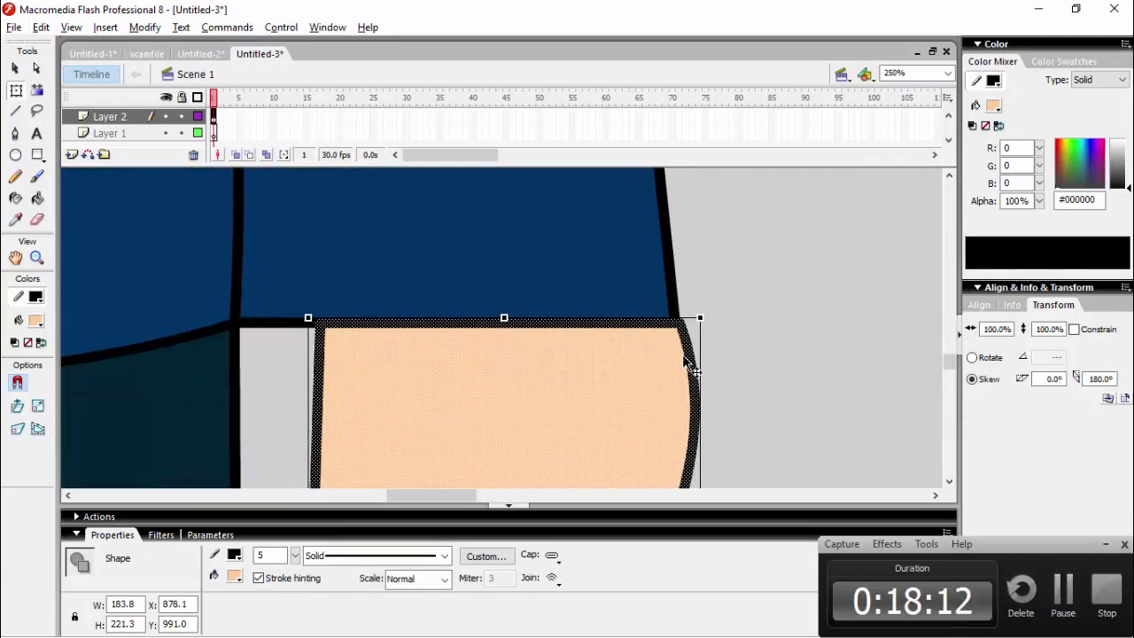
left_click_drag(684, 356, 677, 325)
left_click(704, 343)
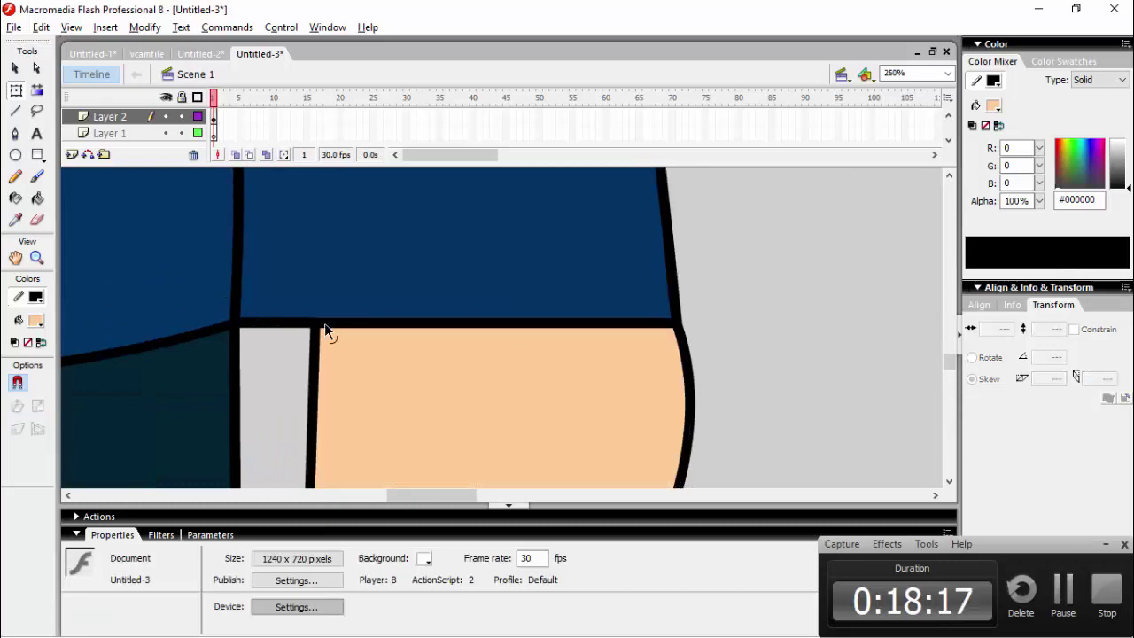
Delete the flipped hand from under the right sleeve and discard the extra pasted copy.
key("ctrl+minus")
key("ctrl+minus")
key("ctrl+minus")
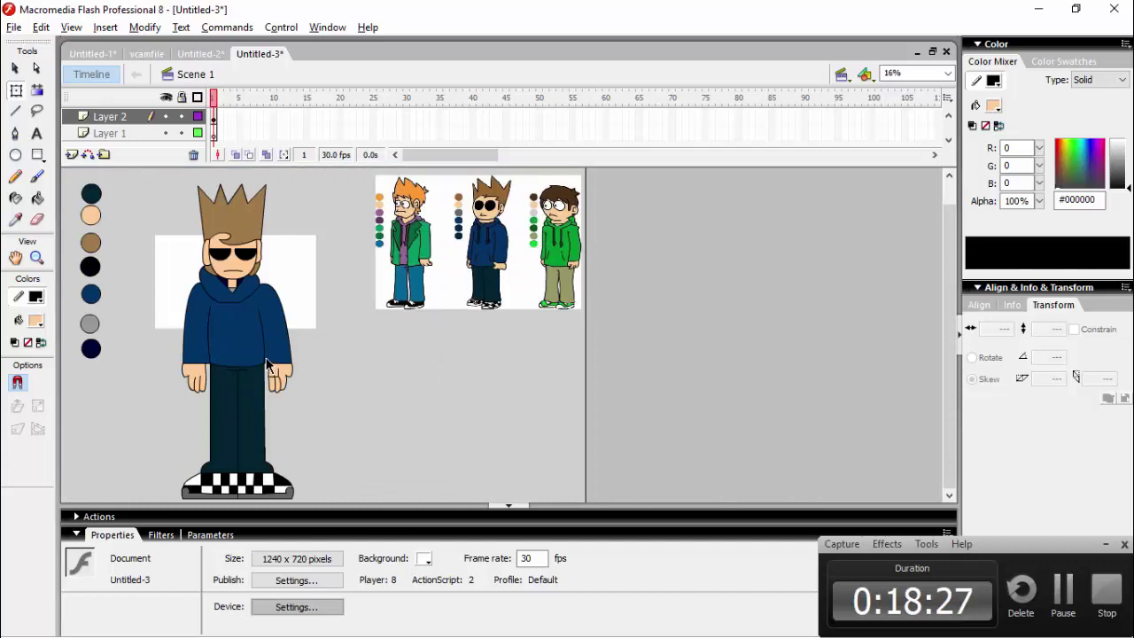
key("ctrl+equal")
scroll(474, 376, "down", 4)
double_click(499, 237)
key("Delete")
key("ctrl+v")
key("Delete")
Move the hand from the left sleeve to beneath the right sleeve so its thumb faces the trousers.
double_click(338, 241)
left_click_drag(337, 242, 250, 309)
left_click_drag(250, 309, 338, 241)
left_click_drag(339, 242, 514, 246)
left_click(607, 286)
Paste another copy of the hand under the left sleeve and flip it horizontally.
key("ctrl+v")
left_click_drag(493, 320, 318, 229)
left_click(141, 27)
mouse_move(326, 236)
left_click(475, 407)
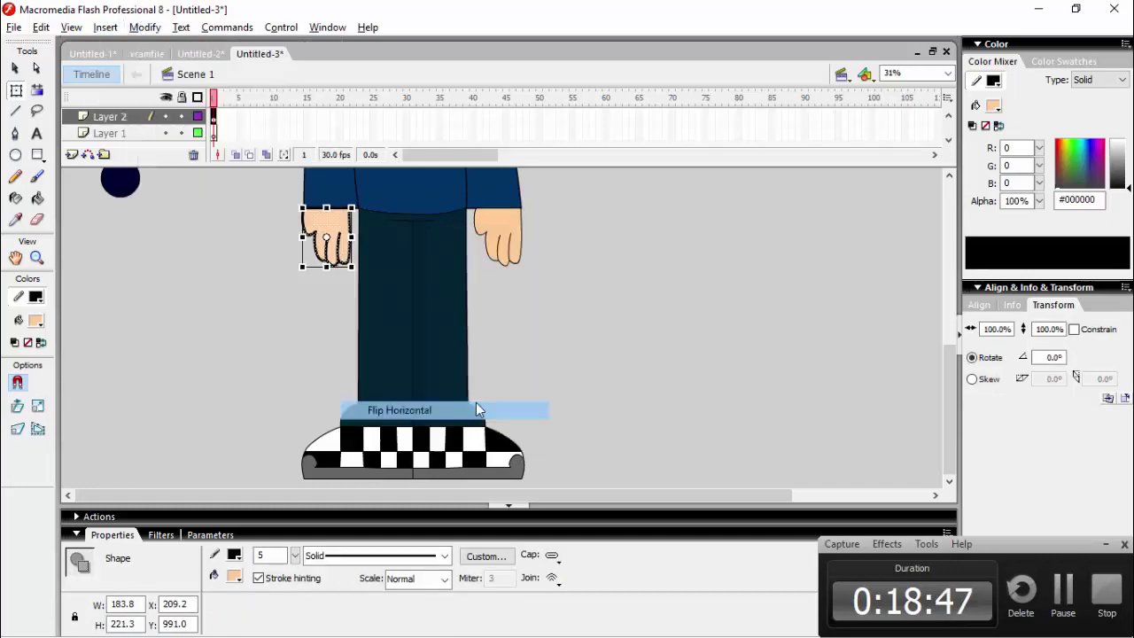
left_click(687, 306)
Delete both hands from under the hoodie's sleeves.
scroll(687, 306, "up", 5)
scroll(670, 320, "down", 3)
left_click(487, 392)
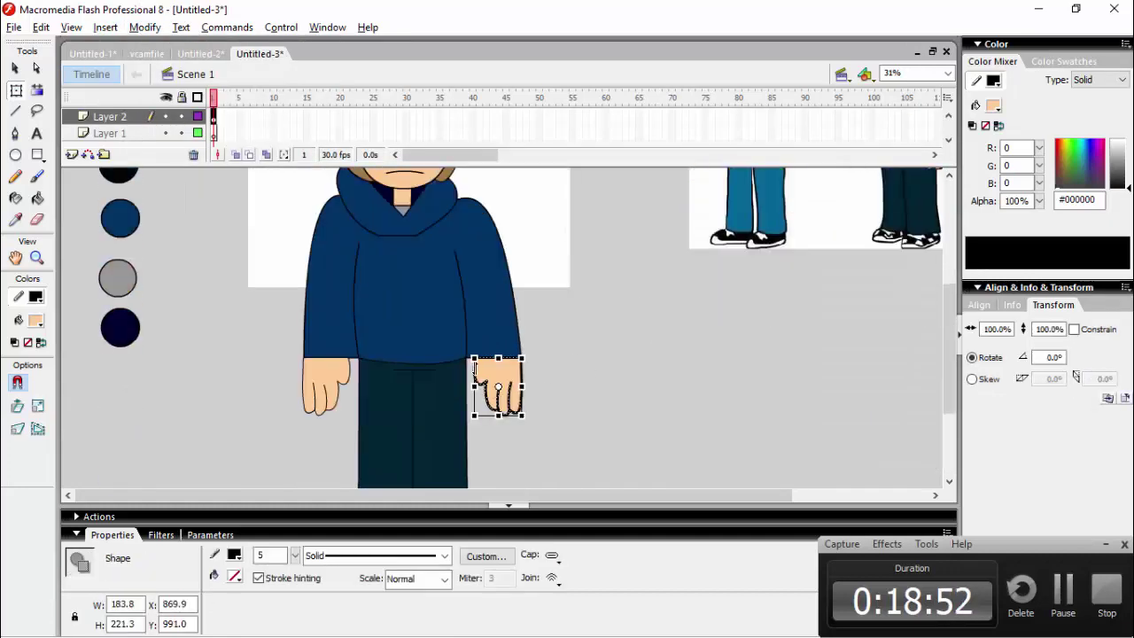
key("Delete")
left_click(316, 379)
key("Delete")
Compare the drawn figure with the reference character before redrawing the hands.
key("s")
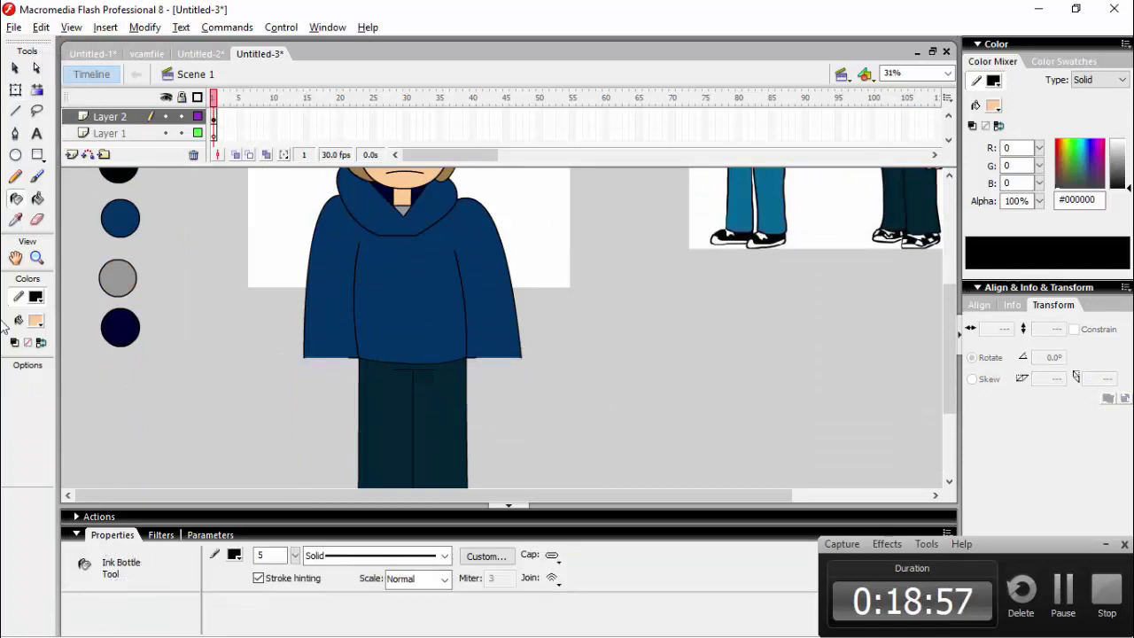
scroll(493, 352, "up", 5)
scroll(489, 351, "up", 1)
left_click(15, 114)
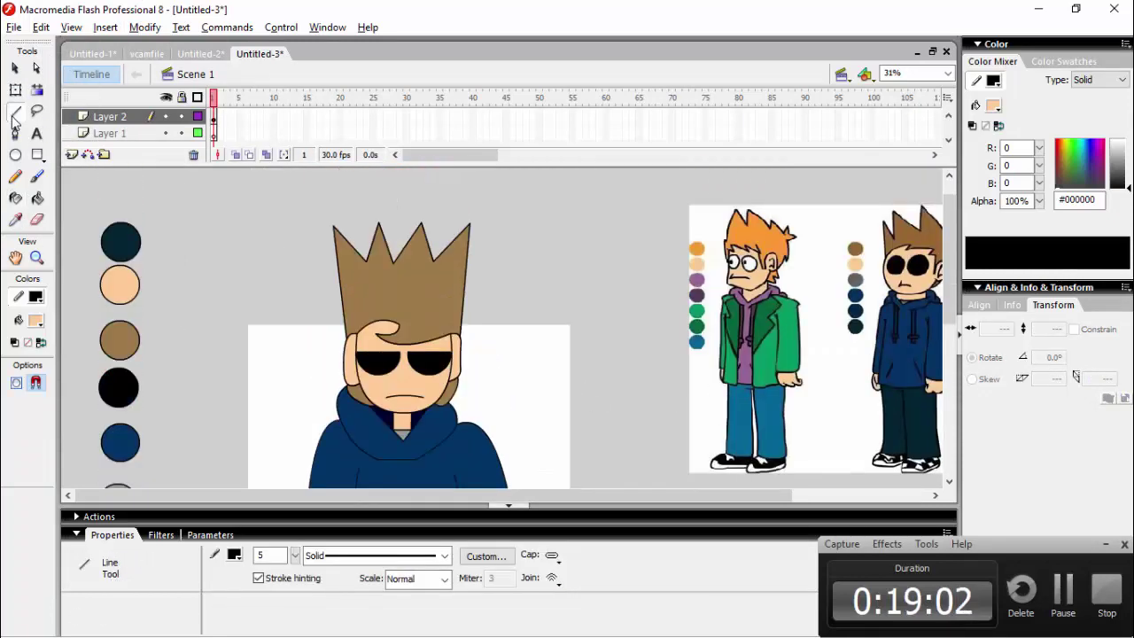
scroll(263, 302, "down", 4)
scroll(263, 301, "up", 1)
scroll(513, 440, "up", 3)
left_click_drag(399, 495, 358, 495)
Draw a short wrist and a mitten-shaped hand outline with a thumb under the left sleeve, using straight black lines.
key("ctrl+=")
scroll(358, 441, "down", 5)
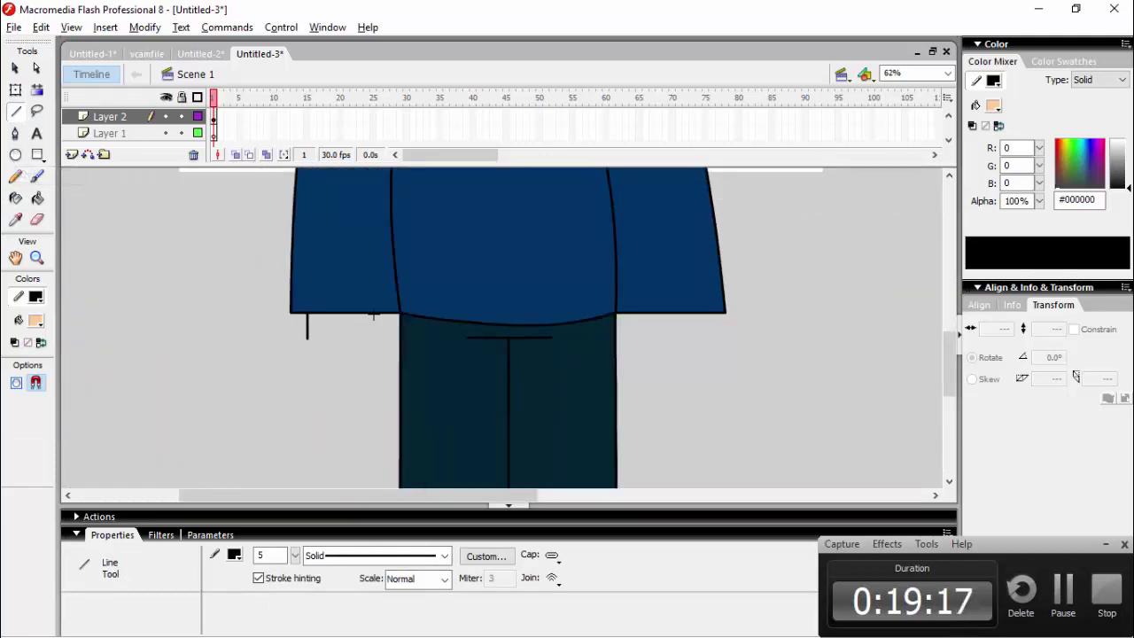
left_click_drag(294, 366, 280, 394)
mouse_move(281, 394)
left_mouse_down()
mouse_move(305, 398)
mouse_move(316, 437)
left_mouse_up()
left_click_drag(316, 437, 367, 436)
left_click_drag(370, 336, 374, 338)
Bend the new hand's straight lines into a rounded thumb and a curved palm that narrows at its lower end.
left_click(11, 91)
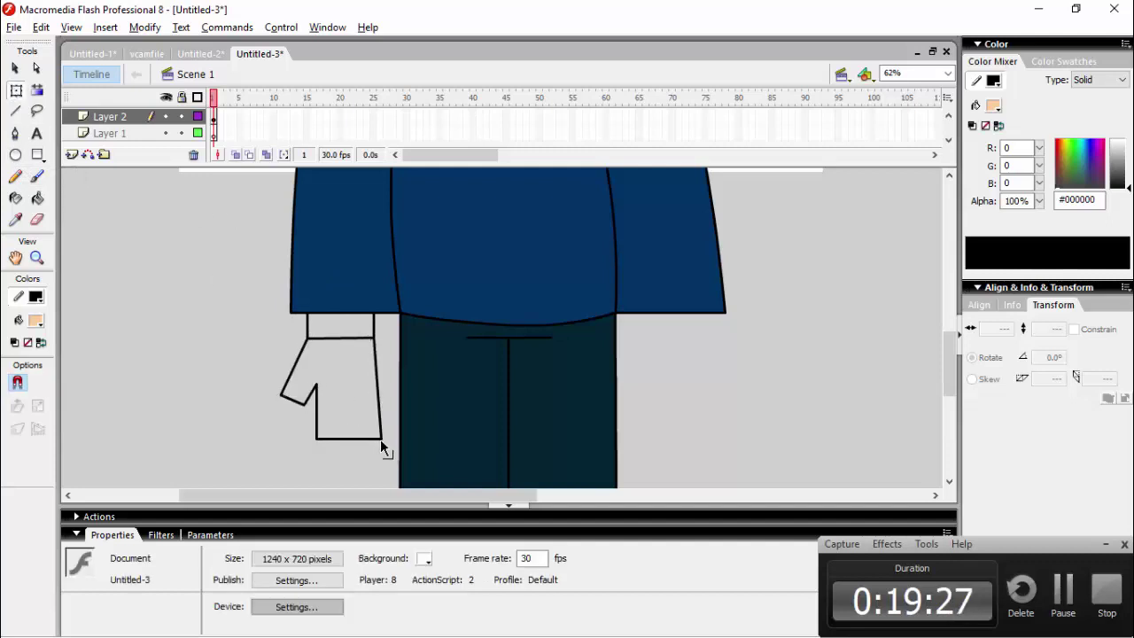
left_click_drag(381, 438, 373, 438)
mouse_move(294, 365)
left_mouse_down()
mouse_move(283, 366)
mouse_move(289, 395)
left_mouse_up()
double_click(307, 399)
left_click(314, 406)
scroll(326, 386, "down", 3)
left_click_drag(332, 364, 310, 348)
left_click_drag(316, 364, 320, 357)
left_click_drag(374, 343, 379, 345)
mouse_move(373, 364)
left_mouse_down()
mouse_move(363, 353)
mouse_move(345, 373)
mouse_move(354, 316)
mouse_move(351, 369)
left_mouse_up()
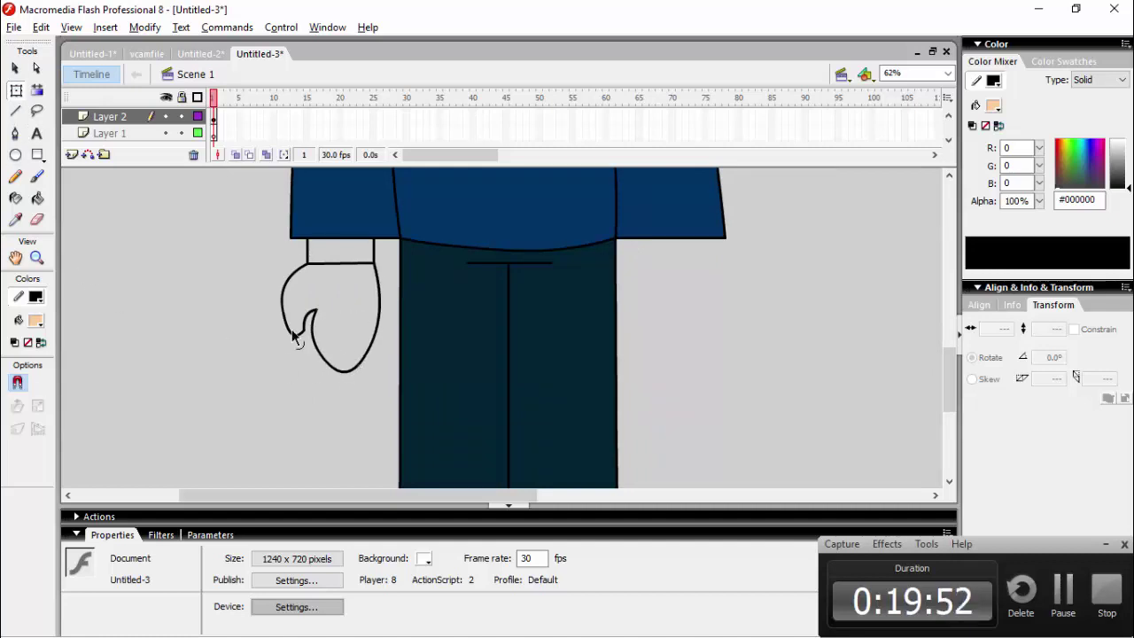
Pull the thumb outline into the palm as a wavy edge and delete the leftover thumb segments.
left_click_drag(322, 297, 310, 329)
left_click(310, 310)
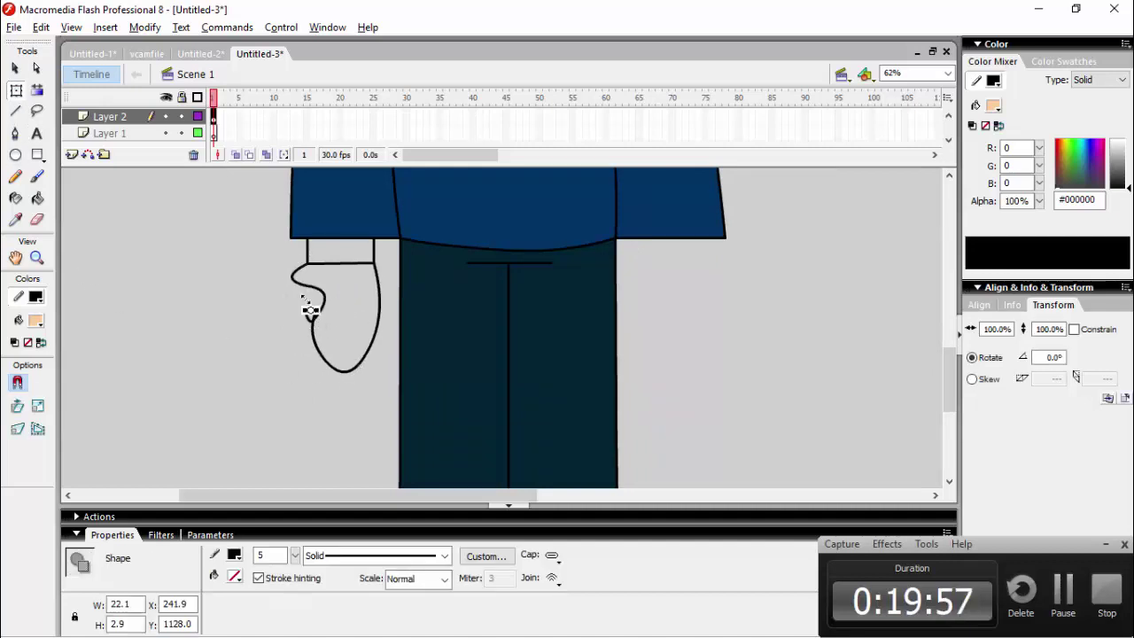
key("Delete")
left_click(314, 316)
key("Delete")
Close the notch at the hand's outer edge with a new line and fill the enclosed thumb area with the skin tone.
left_click(15, 111)
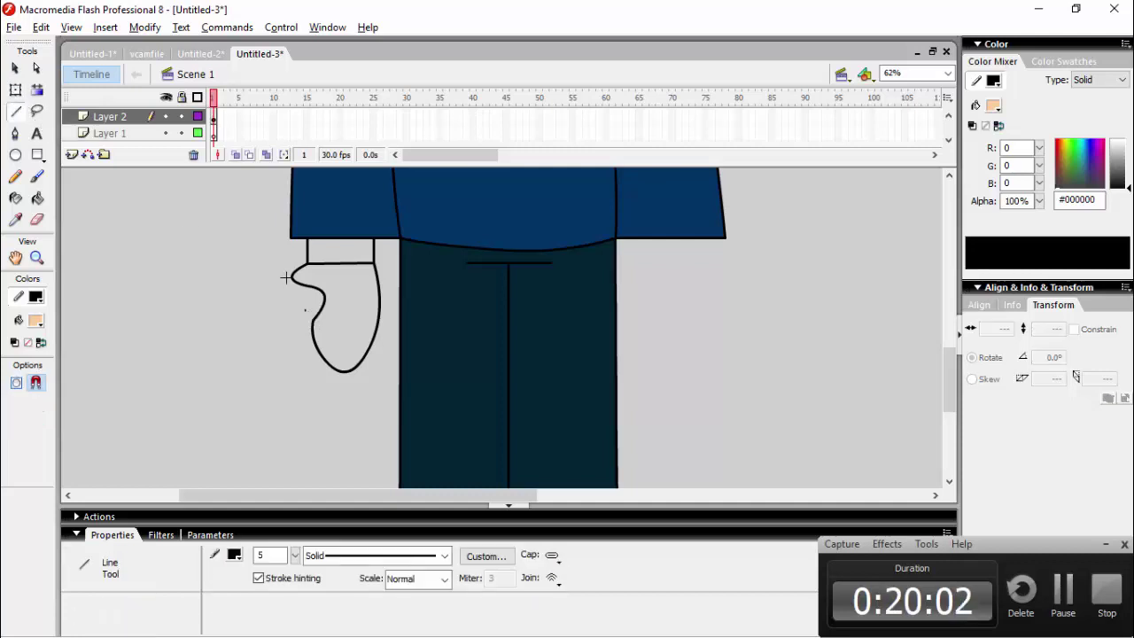
left_click_drag(292, 276, 276, 305)
mouse_move(276, 305)
left_mouse_down()
mouse_move(312, 338)
mouse_move(283, 328)
mouse_move(271, 284)
mouse_move(292, 313)
left_mouse_up()
left_click(13, 88)
key("ctrl+z")
left_click(37, 198)
left_click(307, 303)
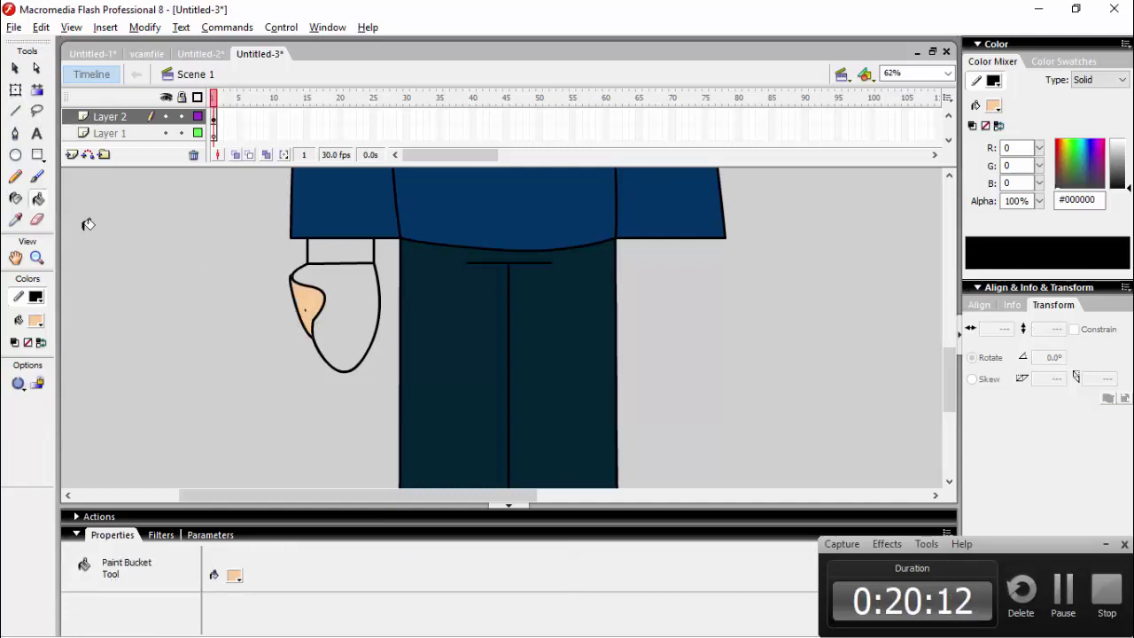
Try to push the palm's lower curve up toward the wrist beside the thumb.
key("v")
left_click_drag(348, 373, 343, 313)
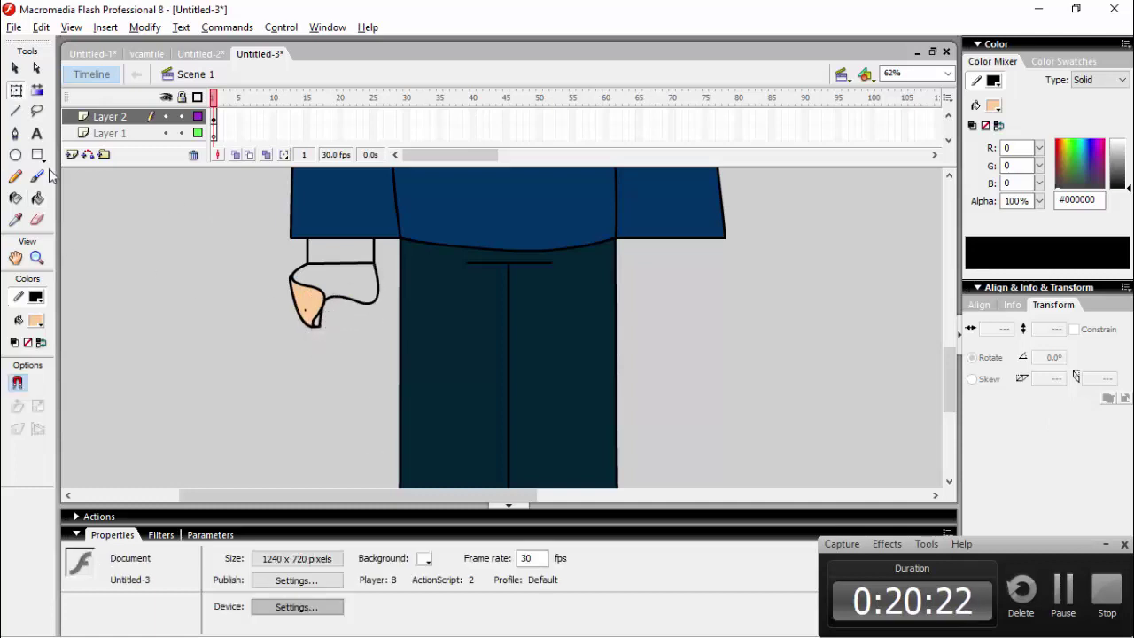
left_click(37, 198)
scroll(416, 324, "up", 3)
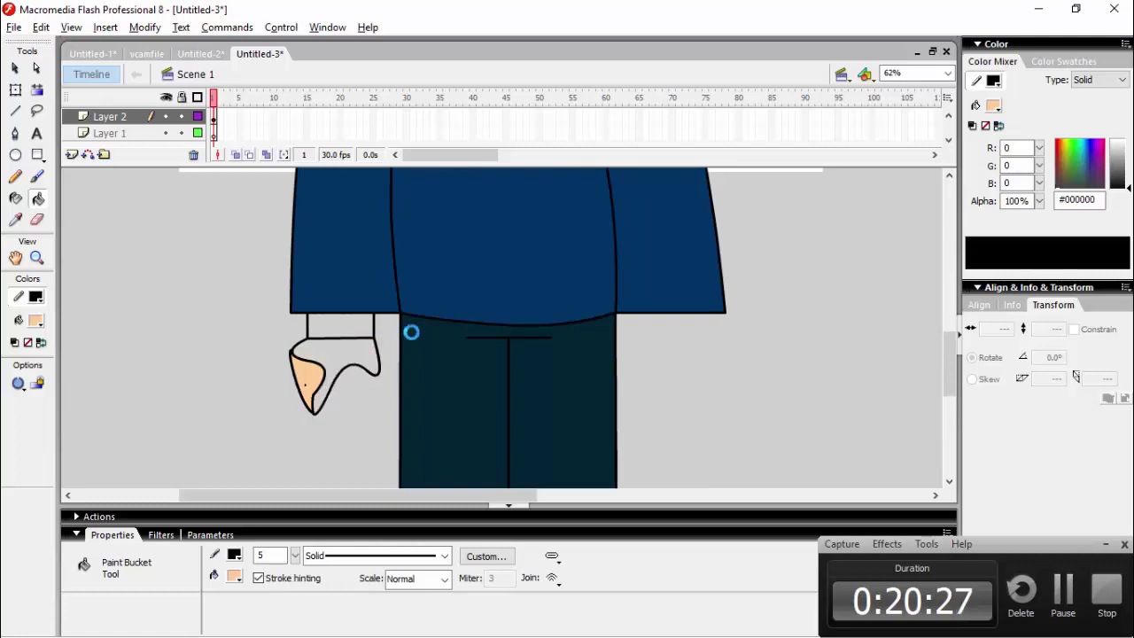
Undo the hand reshaping back to the rounded mitten with its separate thumb and fill the hand with the skin tone.
key("ctrl+z")
key("ctrl+z")
key("ctrl+z")
key("ctrl+z")
key("ctrl+z")
key("ctrl+z")
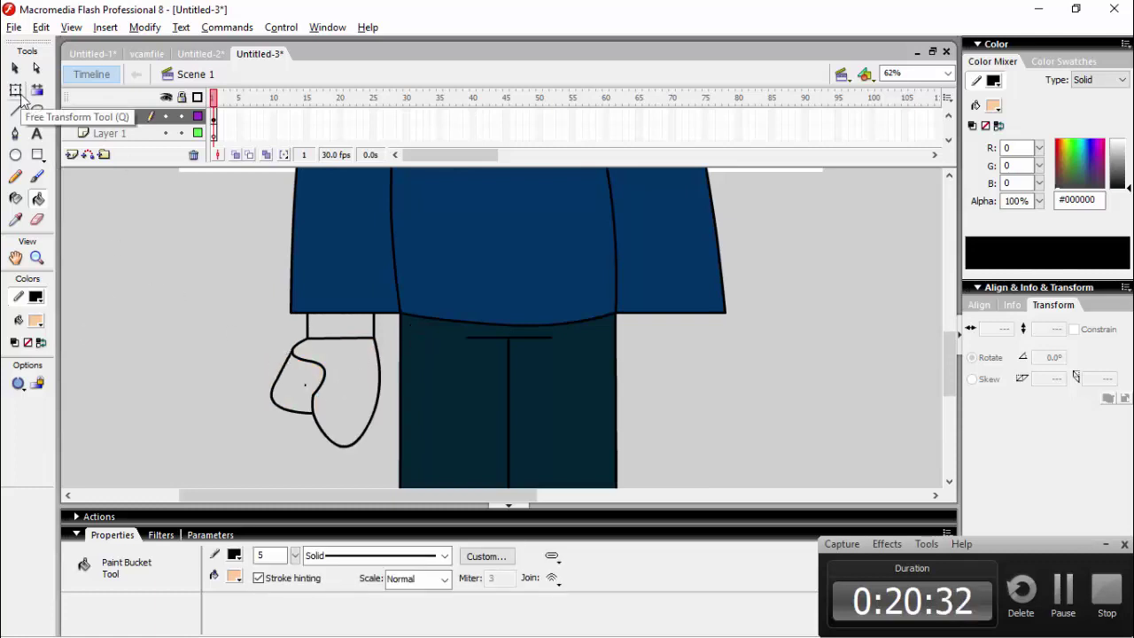
key("ctrl+z")
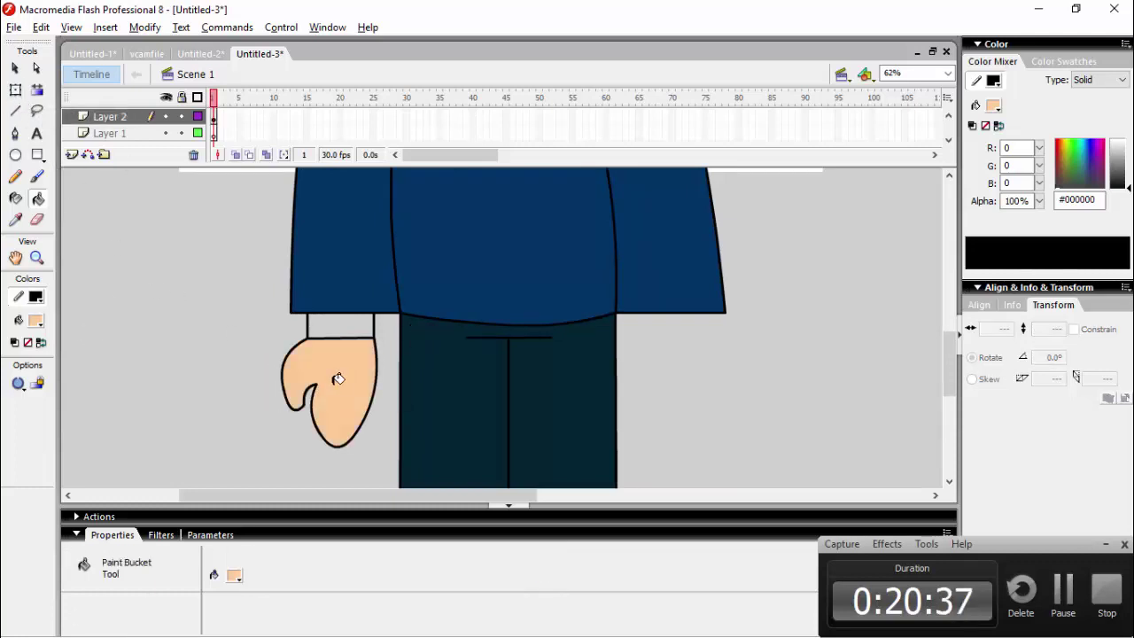
Reshape the palm's lower part into a rounded, skin-filled finger section and divide it with two short vertical lines.
key("q")
mouse_move(341, 396)
left_mouse_down()
mouse_move(340, 378)
mouse_move(311, 395)
left_mouse_up()
key("ctrl+z")
key("n")
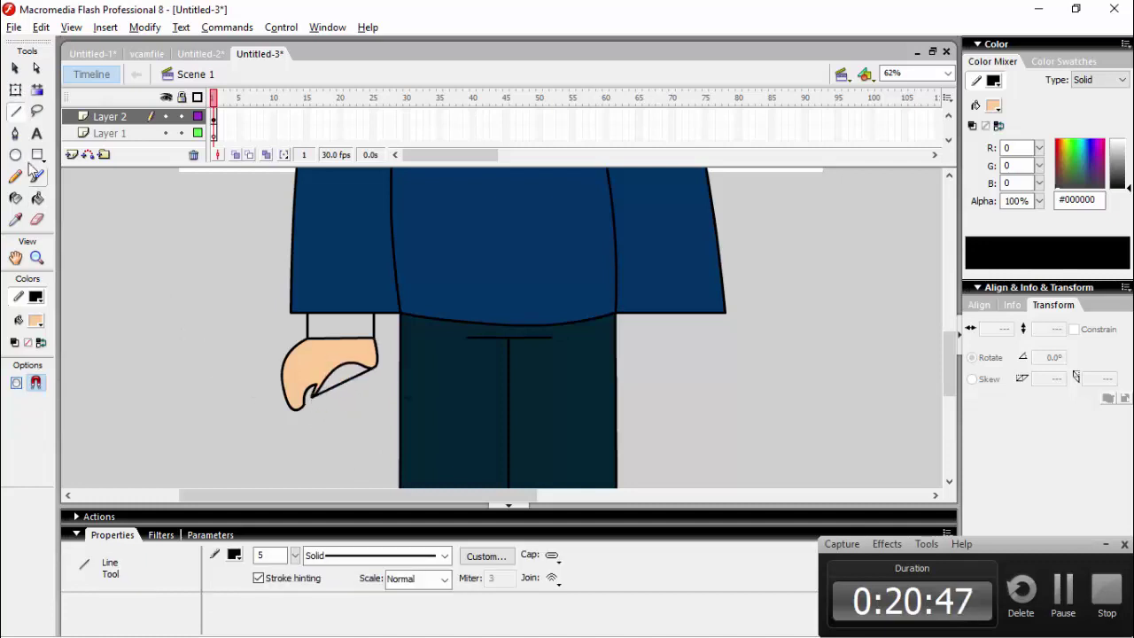
key("k")
key("v")
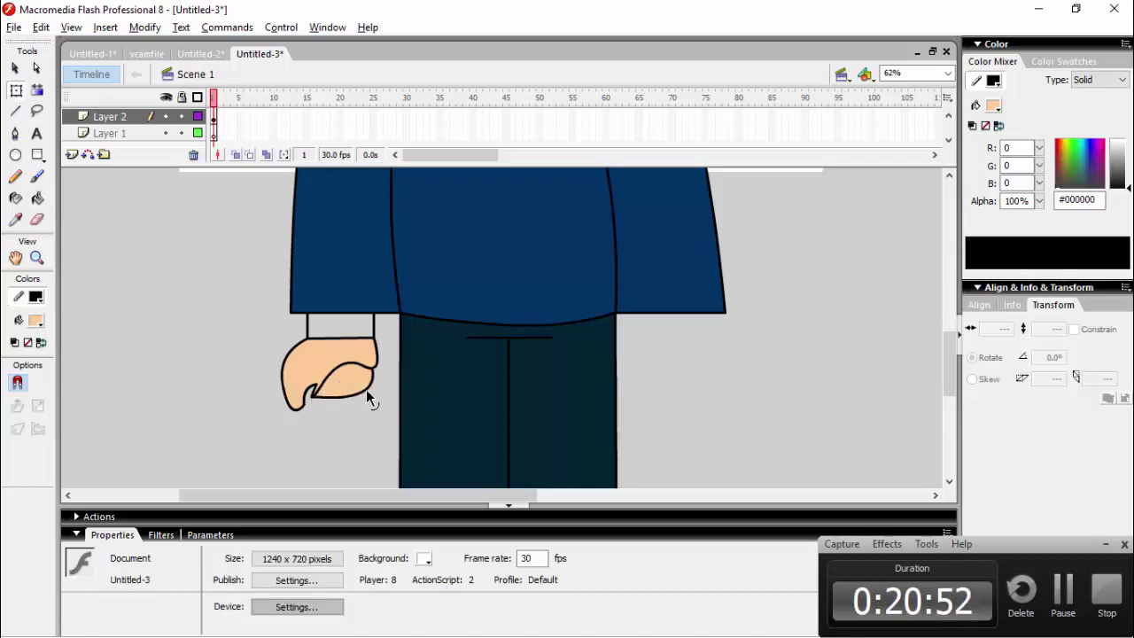
key("n")
mouse_move(328, 372)
left_mouse_down()
mouse_move(331, 397)
mouse_move(327, 372)
left_mouse_up()
Rework the thumb into a skin-filled wedge over the palm, deleting its leftover segments and closing its outer side with a straight line.
left_click(15, 91)
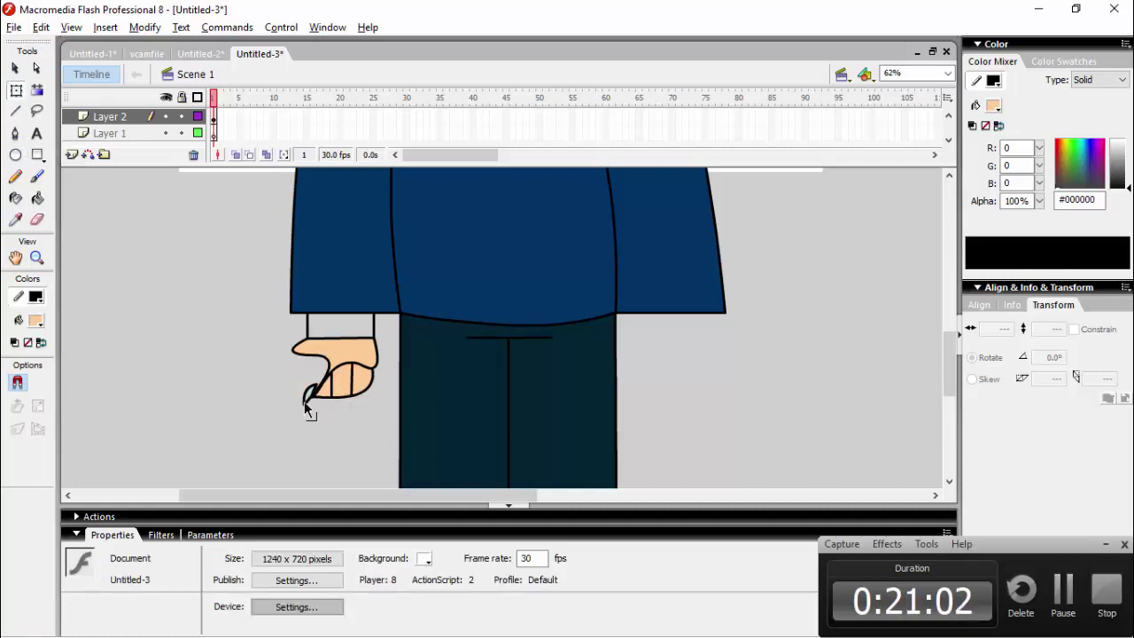
left_click(304, 401)
left_click(304, 394)
key("Delete")
key("n")
left_click_drag(298, 350, 311, 397)
key("k")
left_click(329, 373)
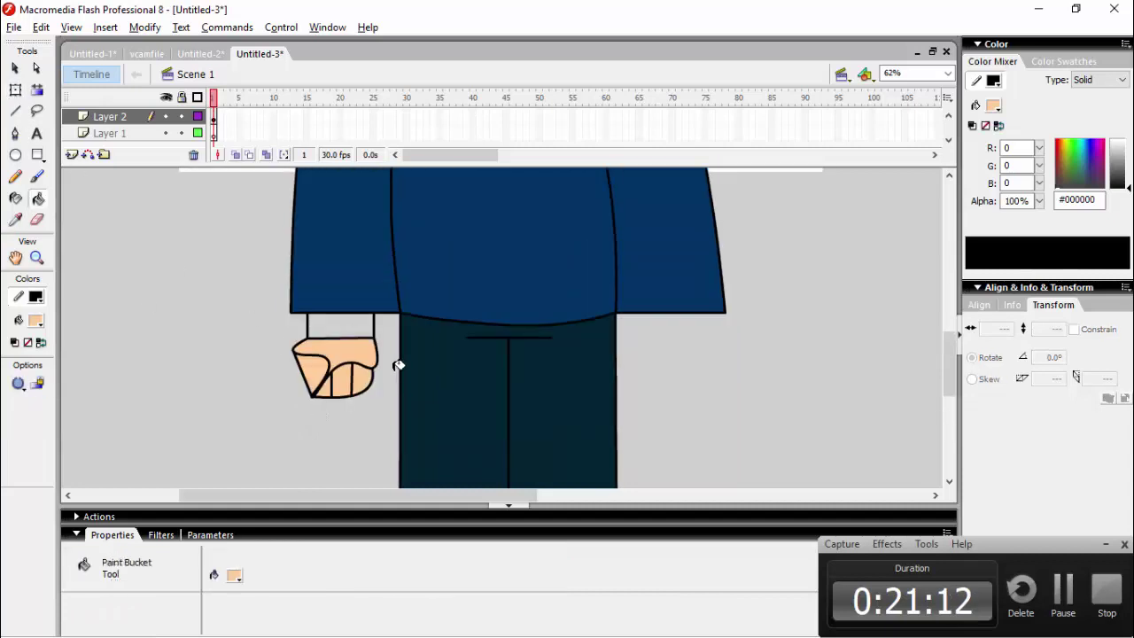
Fill the left wrist with the skin tone and bend both of its sides outward.
key("v")
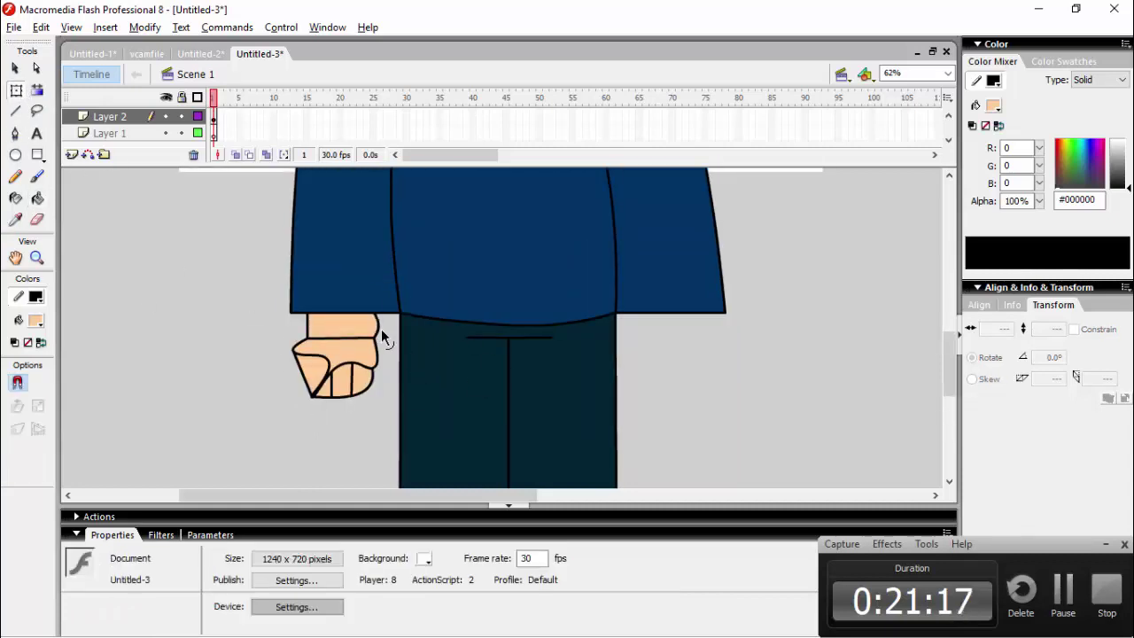
left_click_drag(372, 331, 375, 331)
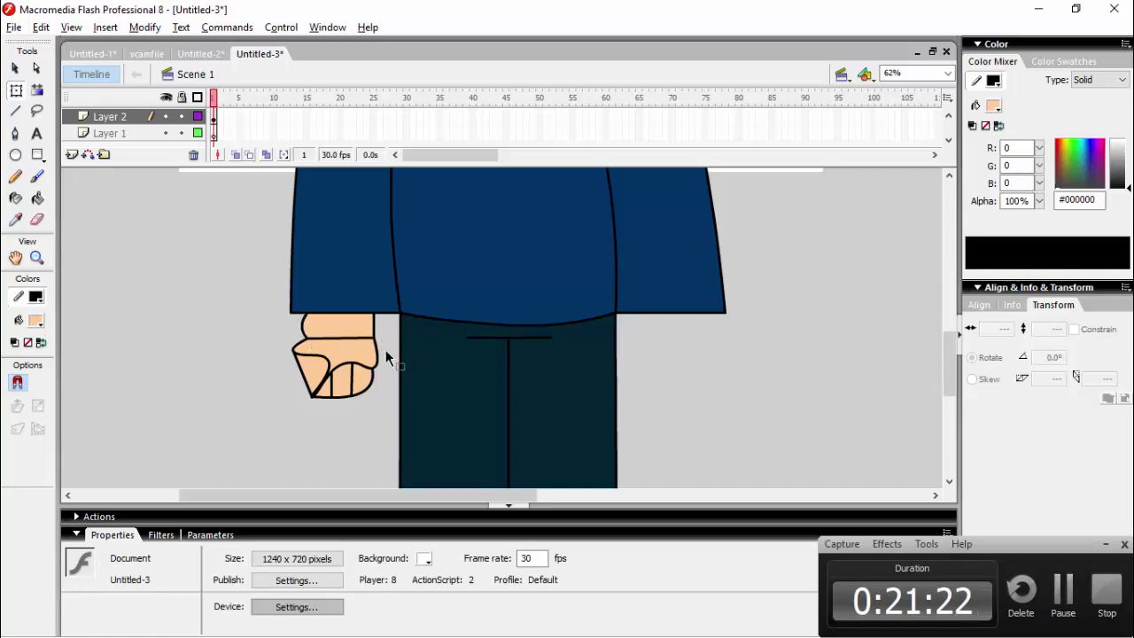
left_click(378, 327)
Delete the hoodie's blue fill and the left sleeve's hem line so the hand is detached from the hoodie.
double_click(347, 350)
double_click(331, 366)
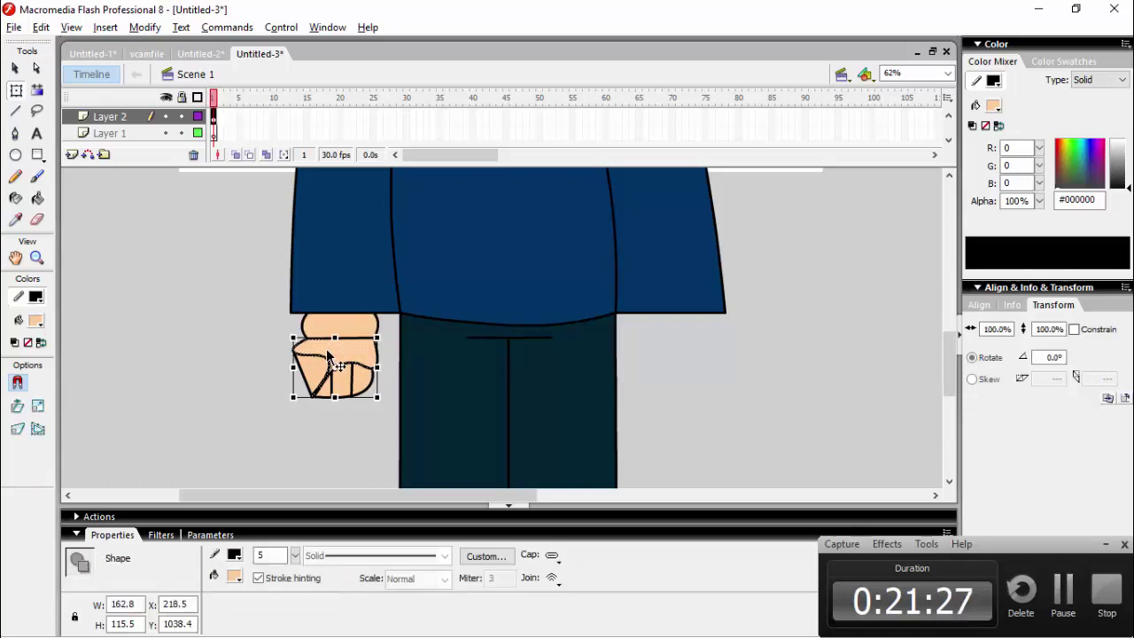
left_click(281, 413)
left_click(317, 310)
key("Delete")
left_click(304, 312)
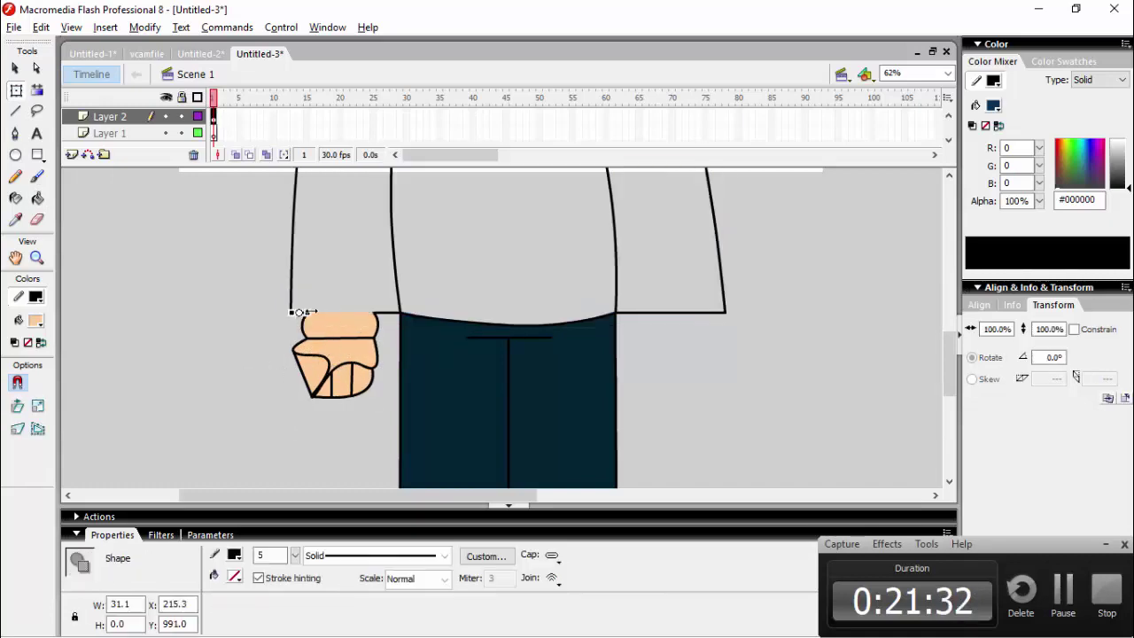
left_click(299, 308)
Copy the left wrist and hand with a lasso selection, place the copy under the right sleeve and flip it horizontally.
left_click(36, 111)
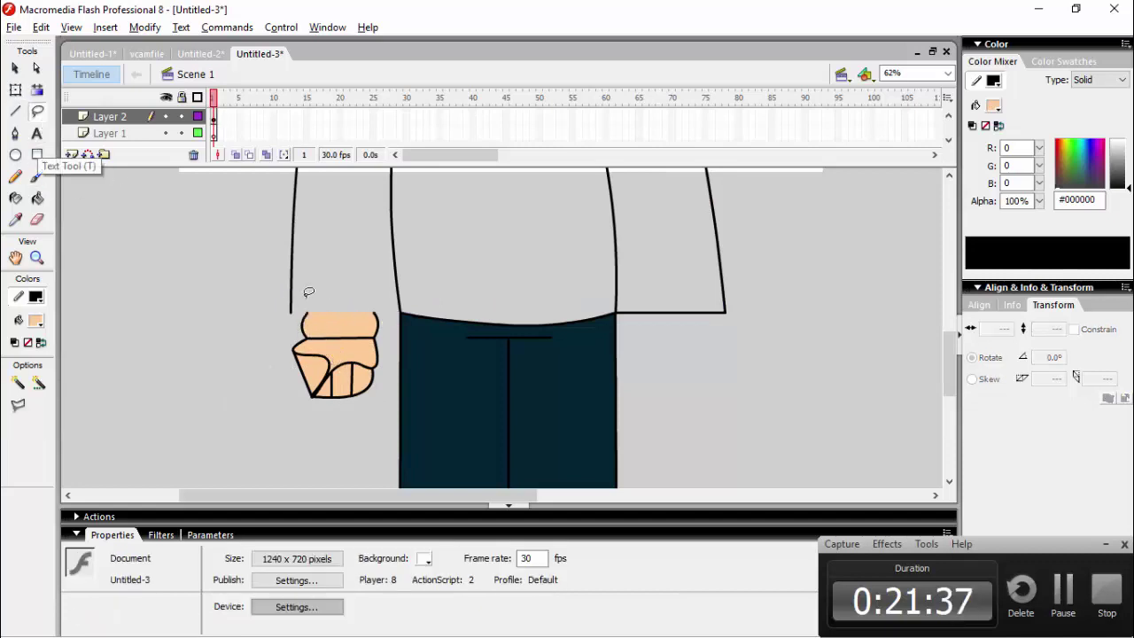
mouse_move(391, 365)
left_mouse_down()
mouse_move(391, 311)
mouse_move(299, 302)
left_mouse_up()
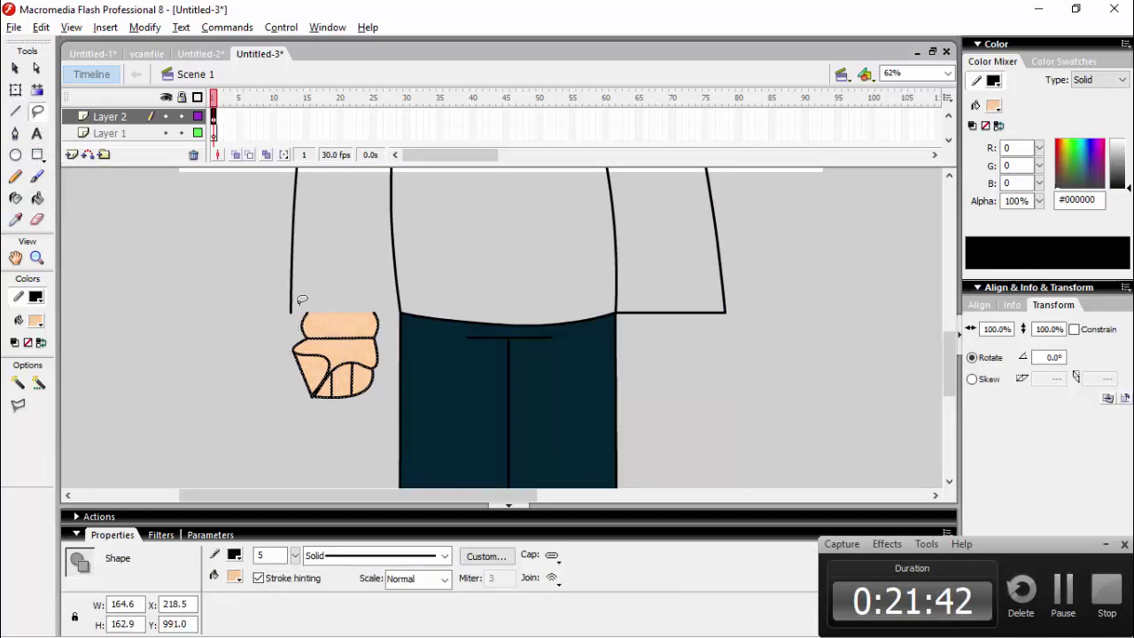
left_click(15, 89)
key("ctrl+c")
key("ctrl+v")
left_click_drag(455, 343, 619, 370)
left_click(136, 27)
mouse_move(292, 236)
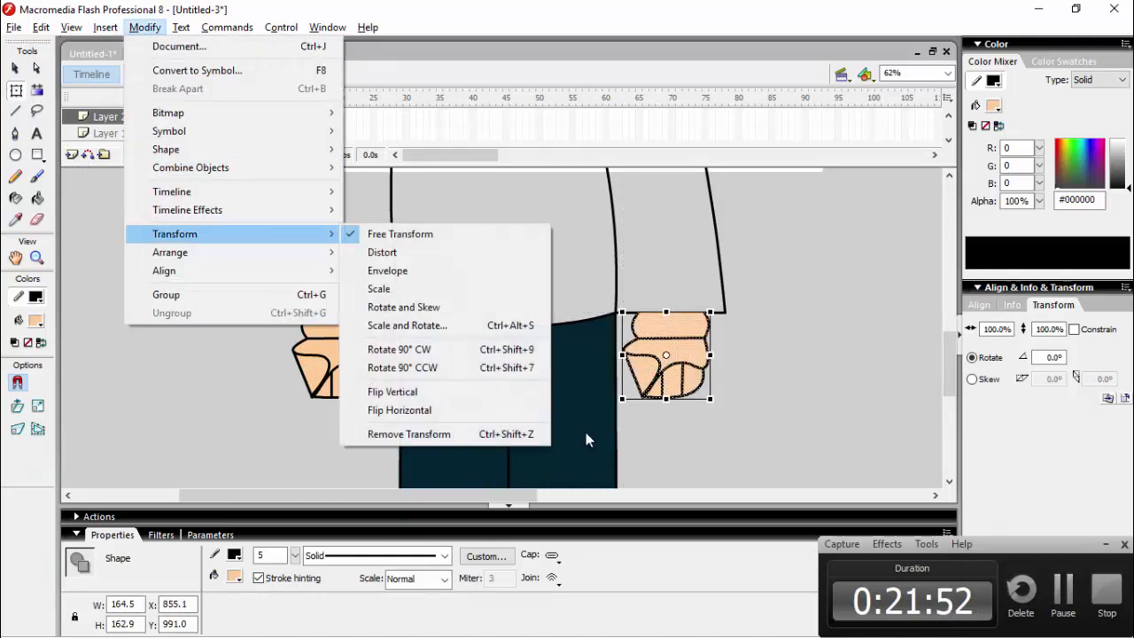
left_click(528, 408)
left_click(177, 266)
Redraw the left sleeve's hem as a straight line and refill the hoodie with the blue #003366.
left_click(15, 112)
left_click_drag(291, 312, 400, 312)
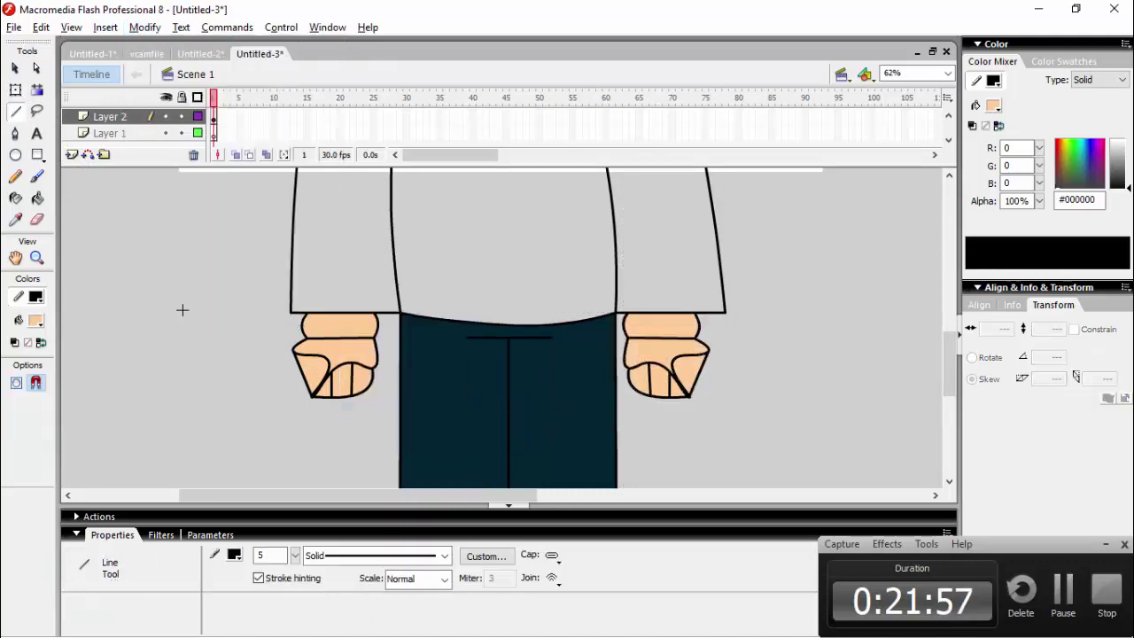
scroll(183, 310, "up", 3)
left_click(35, 320)
left_click(54, 396)
left_click(37, 198)
left_click(470, 328)
scroll(470, 328, "down", 2)
scroll(471, 328, "up", 2)
Smooth the flat lower edge of the hood into one continuous rounded curve.
left_click(15, 91)
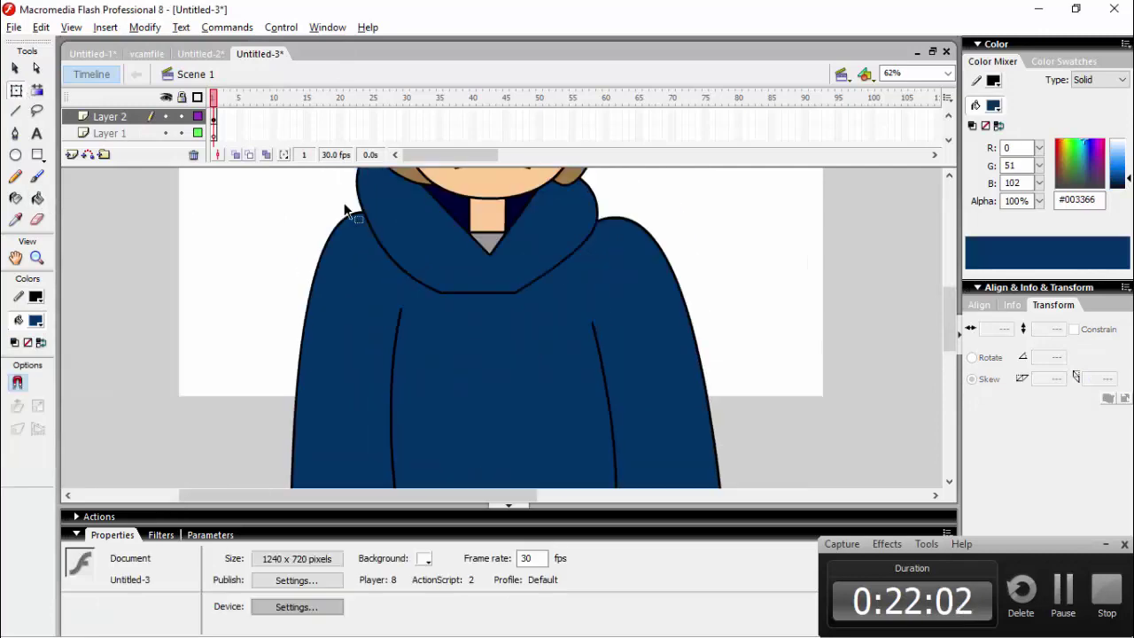
left_click_drag(474, 294, 435, 291)
left_click_drag(515, 293, 507, 287)
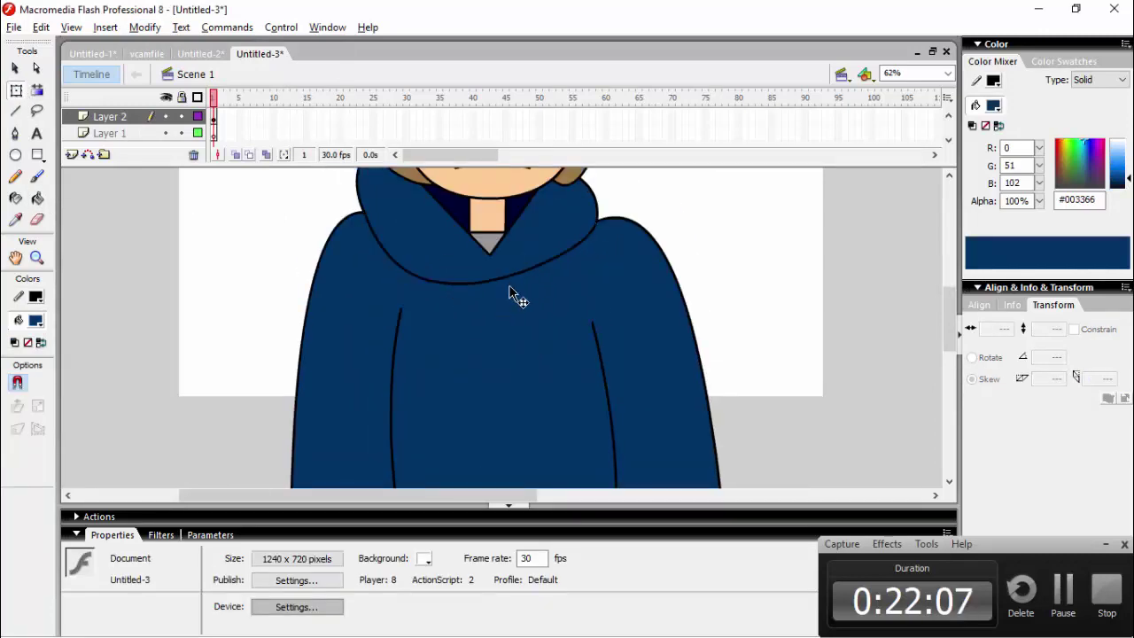
Distribute the whole character to new layers and move it up so its shoes stand on the stage's lower edge.
scroll(506, 290, "down", 5)
scroll(504, 293, "up", 2)
key("ctrl+minus")
key("ctrl+minus")
left_click(213, 119)
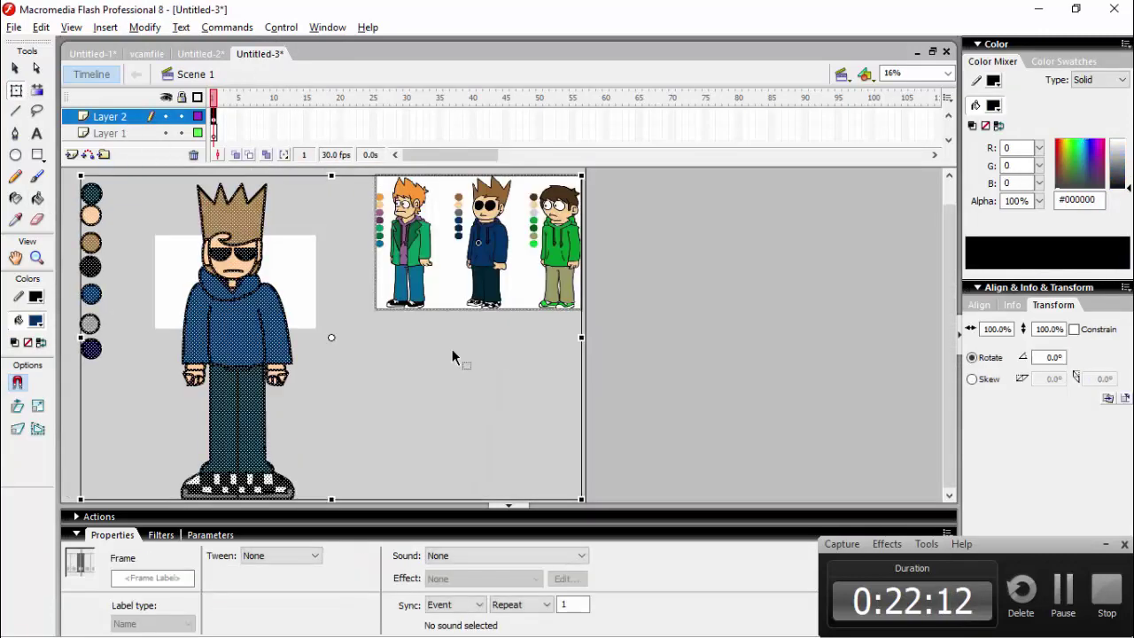
left_click(453, 351)
left_click_drag(171, 171, 214, 529)
left_click(260, 413)
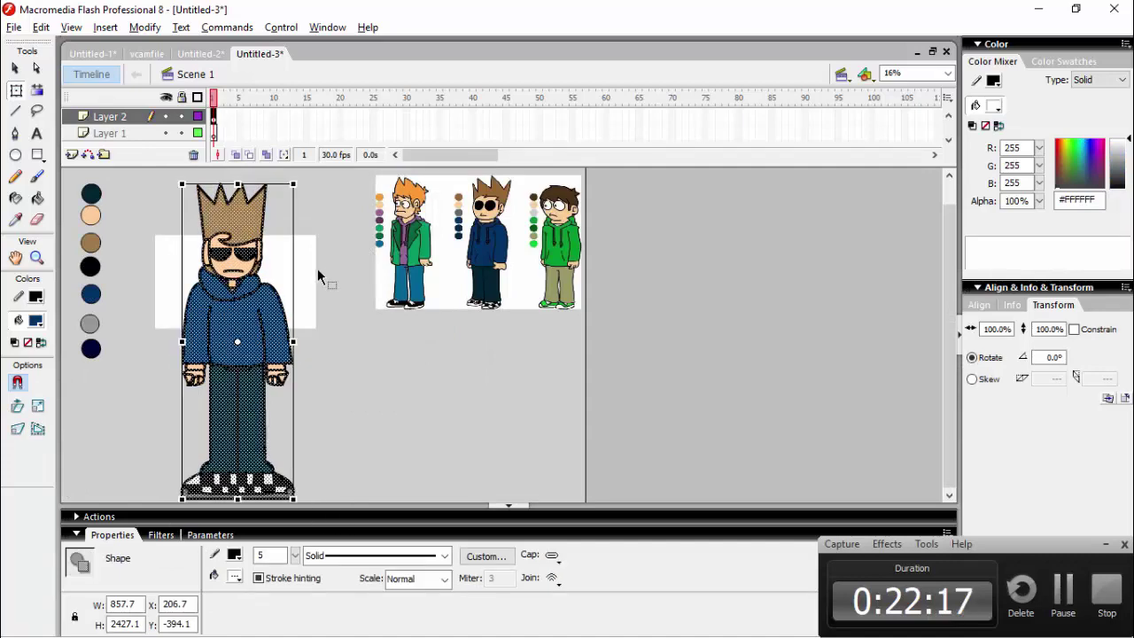
right_click(240, 357)
left_click(275, 573)
left_click_drag(268, 418, 268, 247)
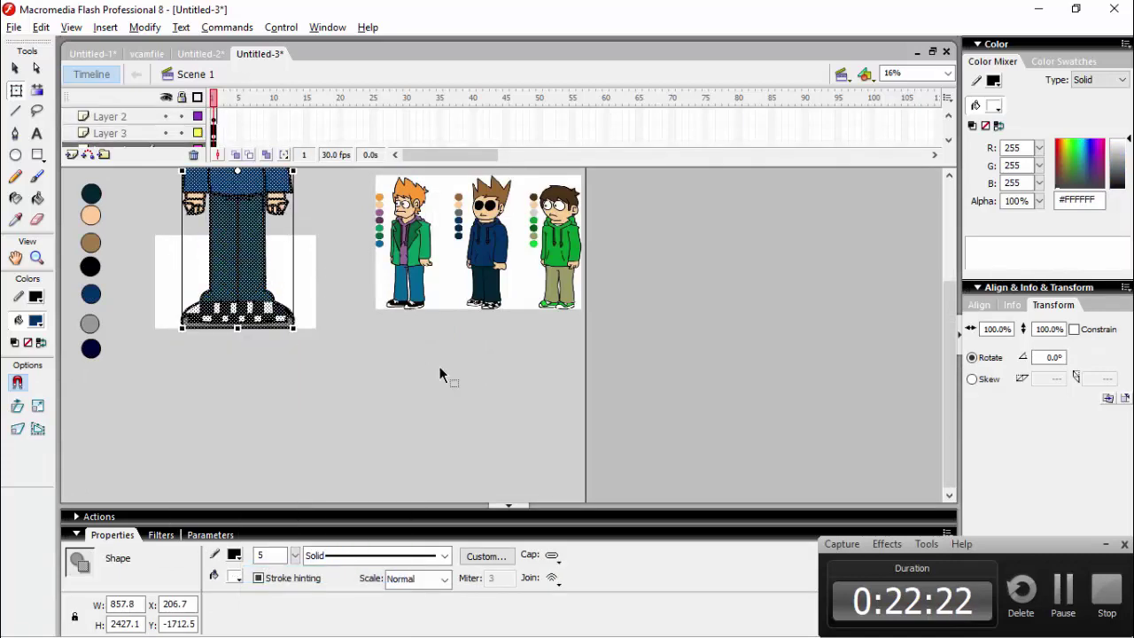
left_click(439, 371)
Cut the character's right shoe out of Layer 3.
scroll(298, 330, "up", 3)
left_click(142, 133)
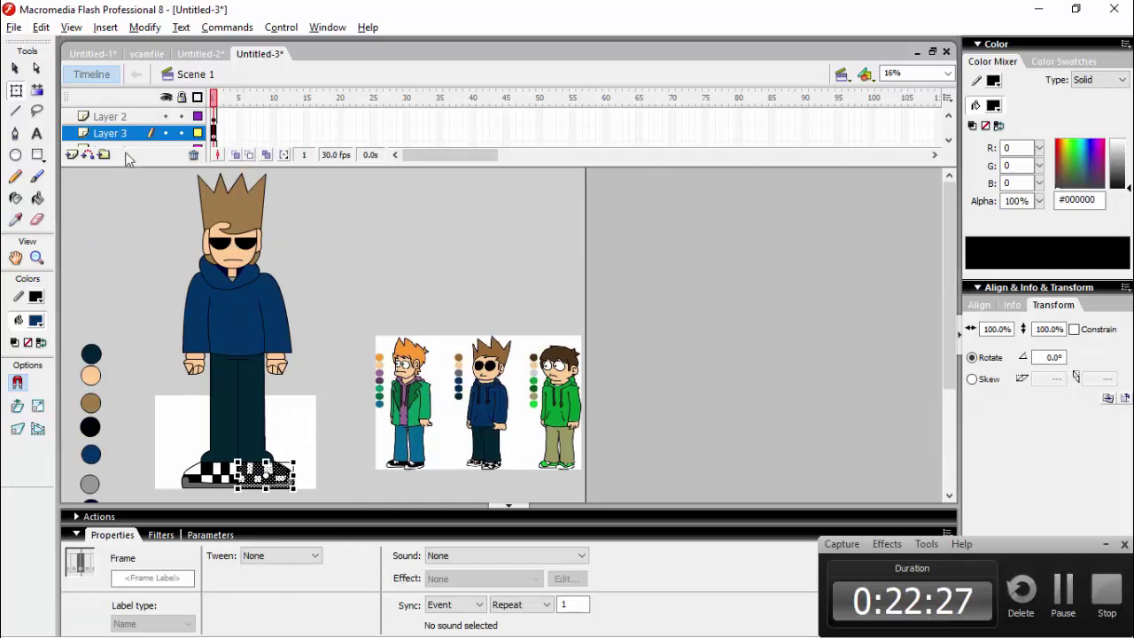
mouse_move(282, 478)
left_mouse_down()
mouse_move(366, 364)
mouse_move(365, 293)
mouse_move(287, 479)
left_mouse_up()
left_click(341, 434)
left_click(118, 116)
left_click(142, 208)
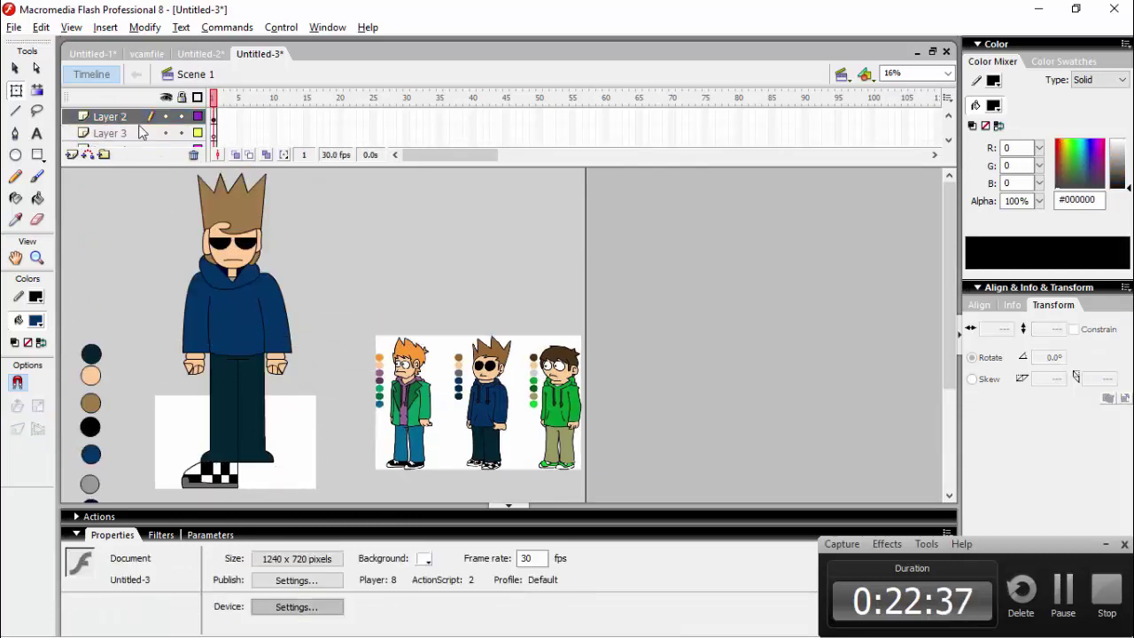
Move the reference image up beside the character and paste the right shoe back under the trouser leg on the character's layer.
left_click(141, 133)
left_click(135, 146)
left_click_drag(489, 354, 512, 257)
left_click_drag(516, 352, 516, 293)
left_click_drag(459, 372, 289, 481)
left_click(356, 478)
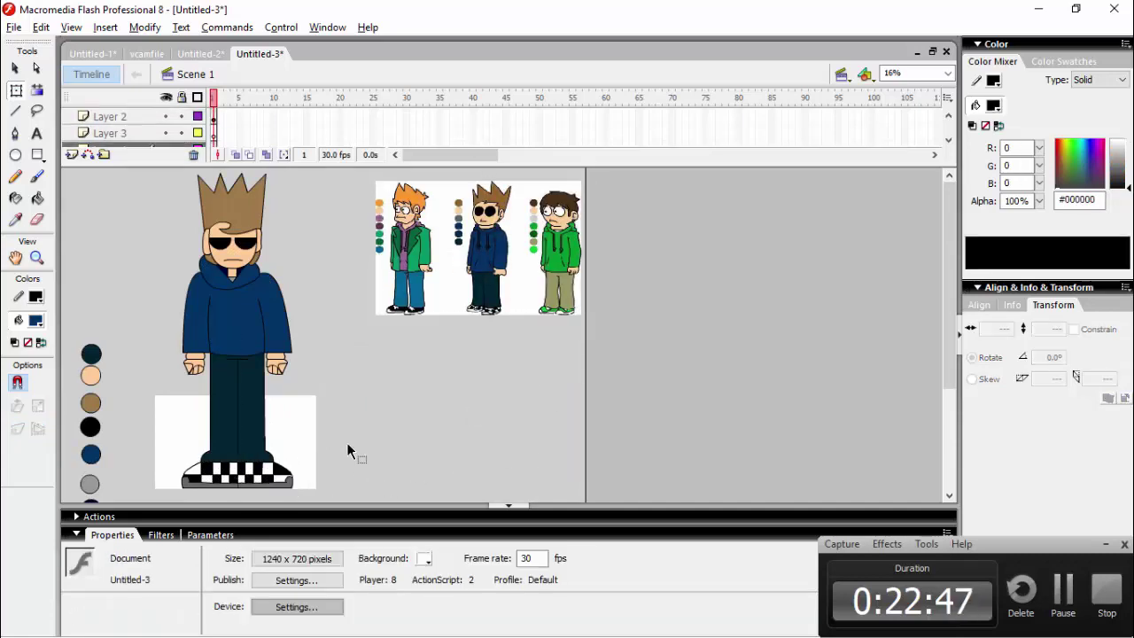
Switch to the browser, play "Space Face Part 1 Theme" on the Legacy Soundtrack page, and return to Flash.
key("alt+Tab")
left_click(185, 349)
scroll(185, 387, "down", 2)
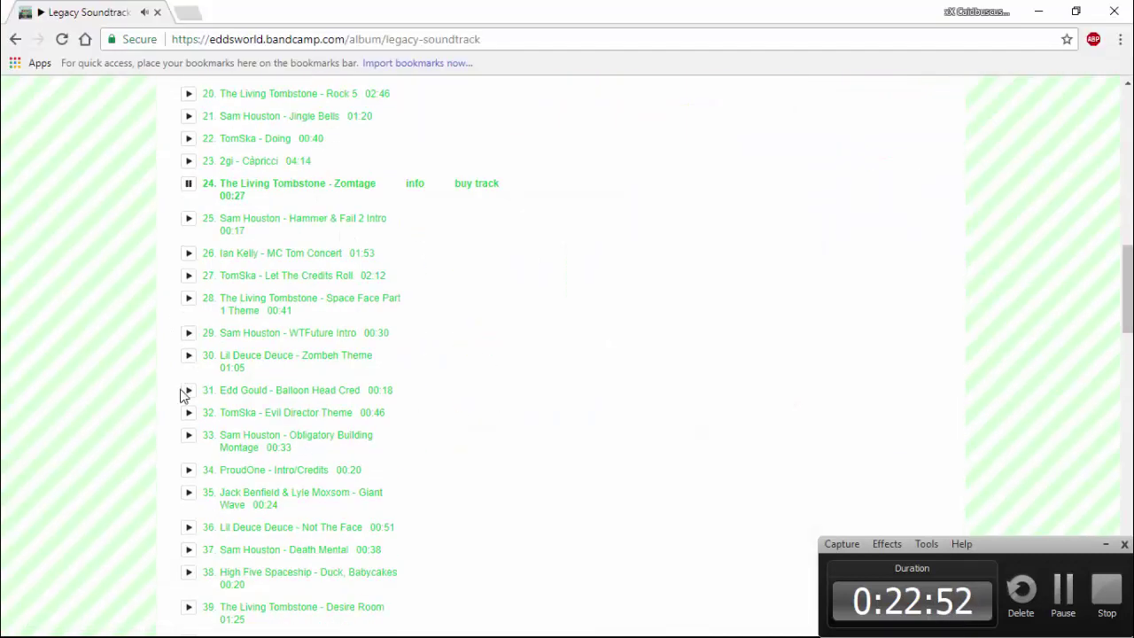
left_click(188, 298)
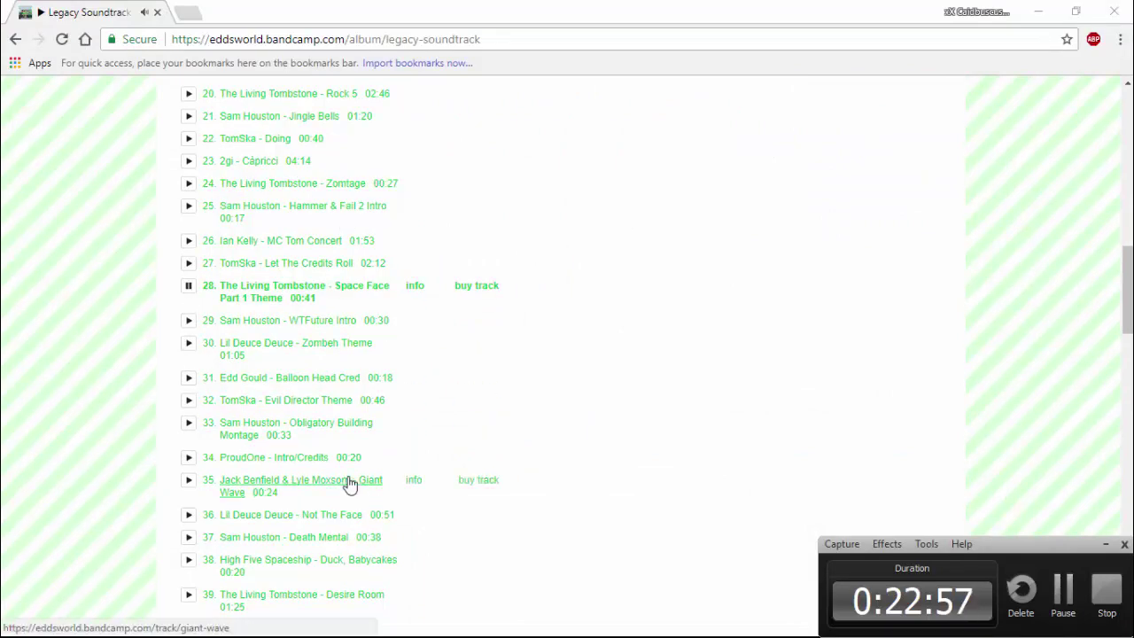
key("alt+Tab")
Scale the whole character down to the stage's height and place it against the stage's right edge.
left_click(213, 121)
left_click(214, 144)
left_click_drag(183, 175, 251, 394)
key("ctrl+equal")
left_click_drag(500, 322, 558, 339)
left_click(636, 308)
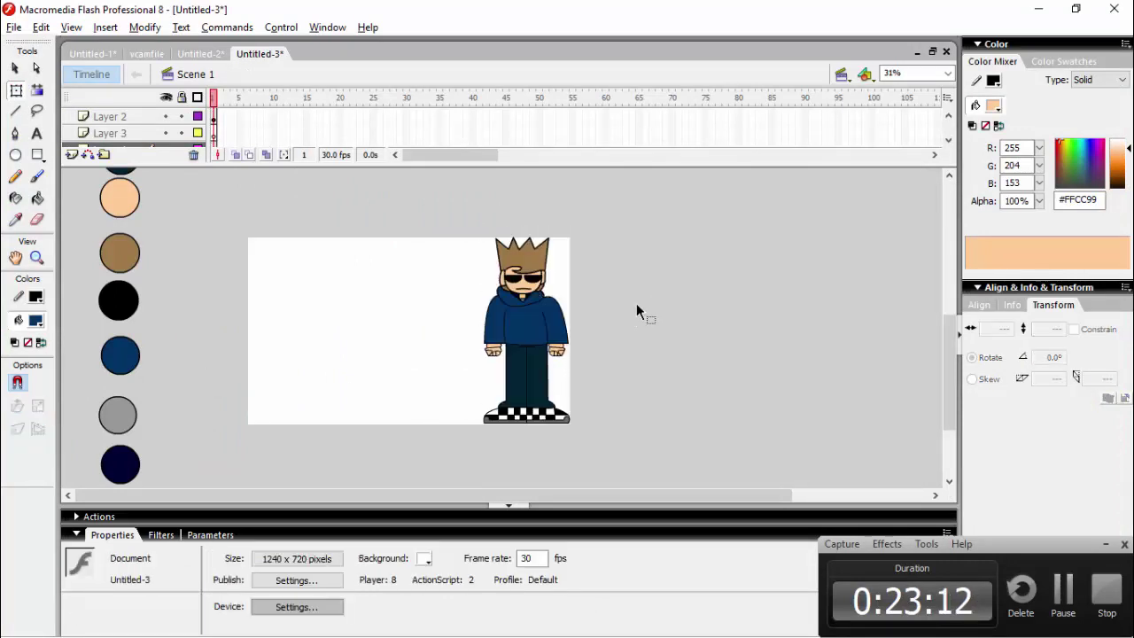